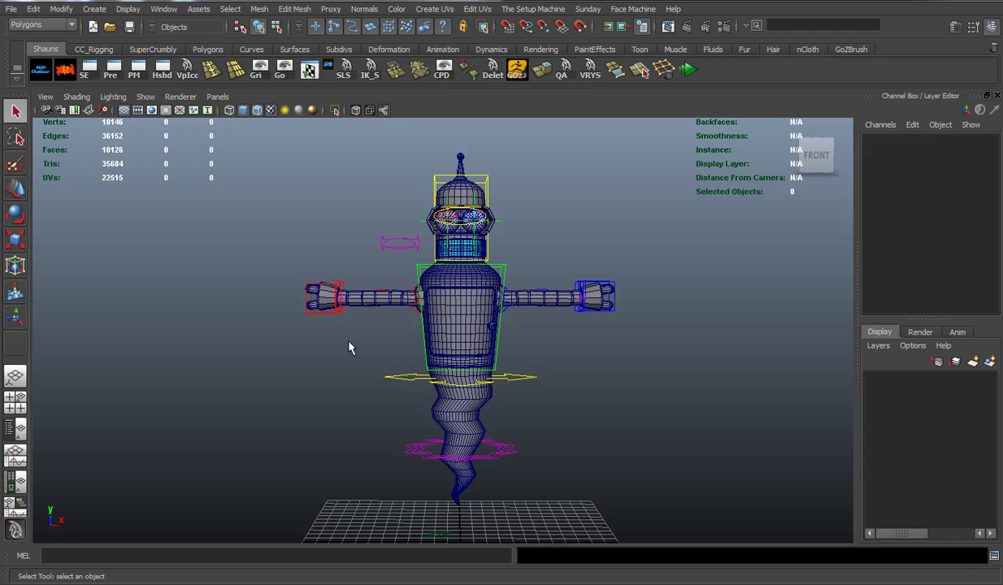
{"action": "left_click_drag", "start_coordinate": [349, 341], "coordinate": [356, 342], "text": "alt"}
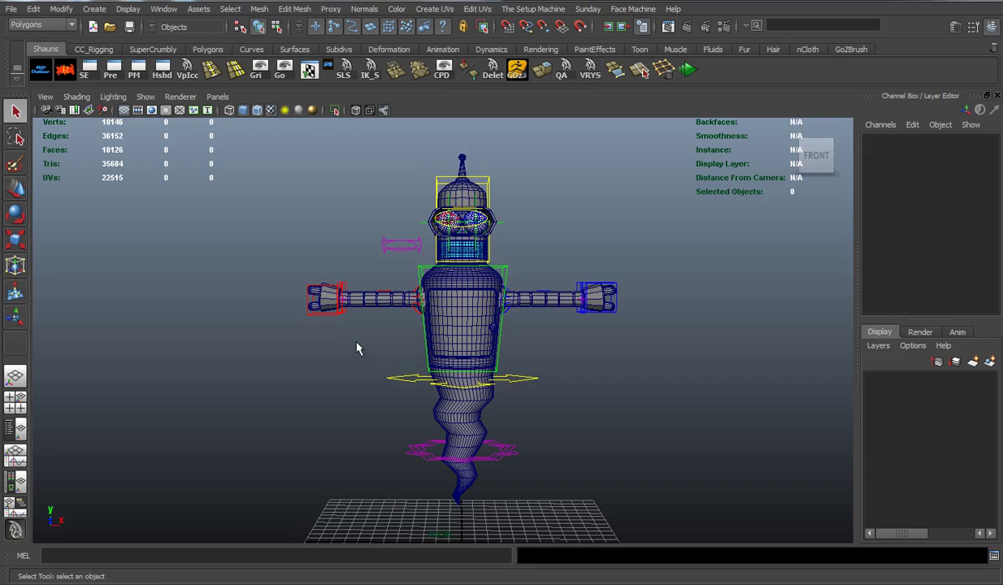
{"action": "middle_click_drag", "start_coordinate": [356, 348], "coordinate": [384, 351], "text": "alt"}
{"action": "key", "text": "w"}
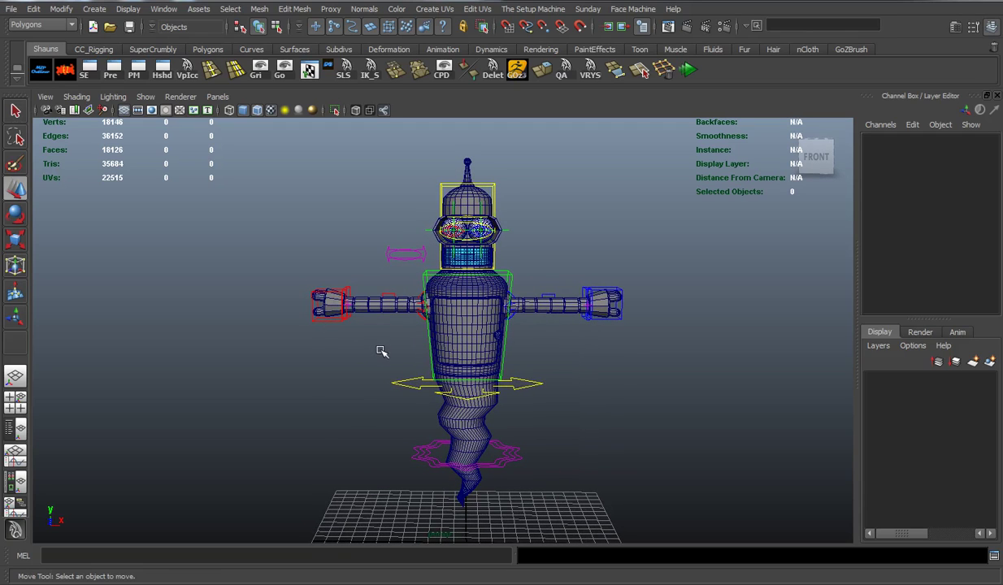
{"action": "left_click_drag", "start_coordinate": [382, 350], "coordinate": [436, 343], "text": "alt"}
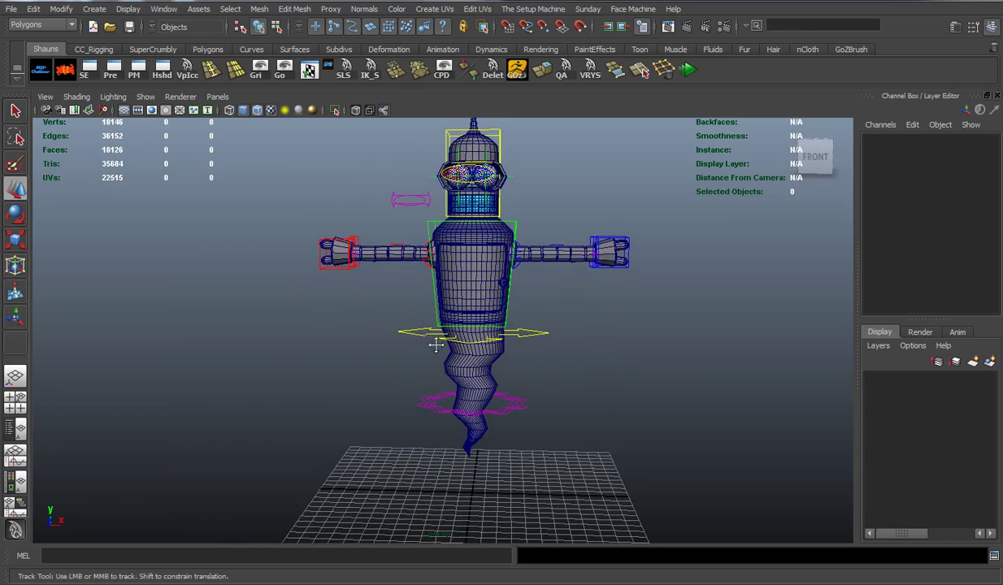
{"action": "middle_click_drag", "start_coordinate": [437, 342], "coordinate": [440, 380], "text": "alt"}
{"action": "left_click_drag", "start_coordinate": [440, 379], "coordinate": [440, 373], "text": "alt"}
{"action": "middle_click_drag", "start_coordinate": [459, 342], "coordinate": [446, 349], "text": "alt"}
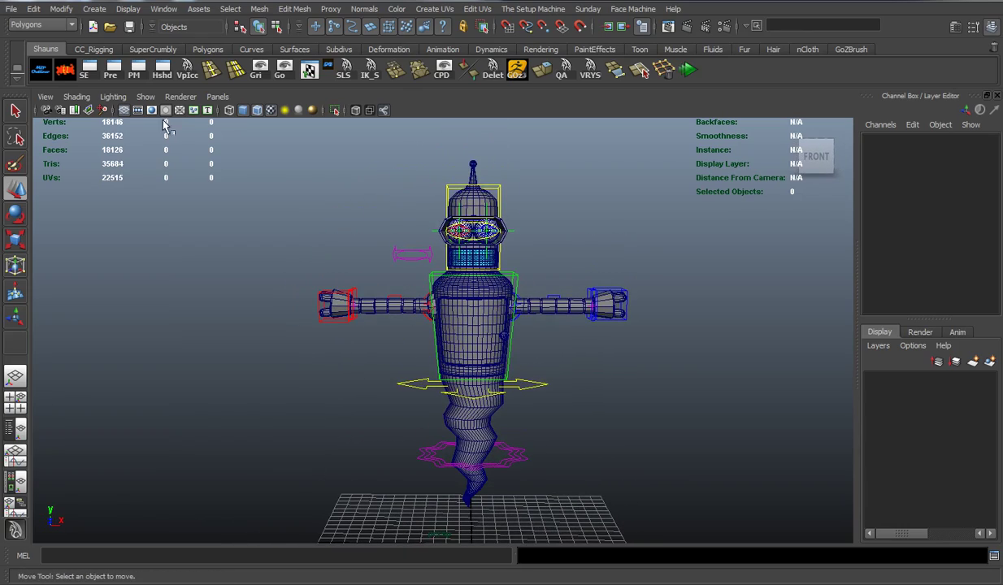
- Examine the character's ghost and beer bottle materials in the Hypershade, and close it
{"action": "left_click", "coordinate": [162, 72]}
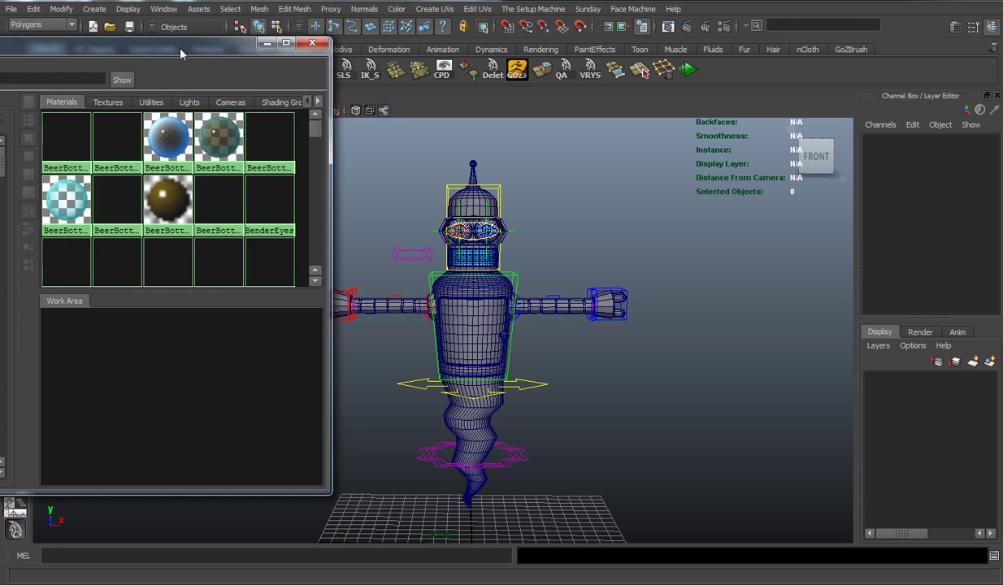
{"action": "left_click_drag", "start_coordinate": [181, 50], "coordinate": [379, 37]}
{"action": "left_click_drag", "start_coordinate": [211, 193], "coordinate": [99, 186]}
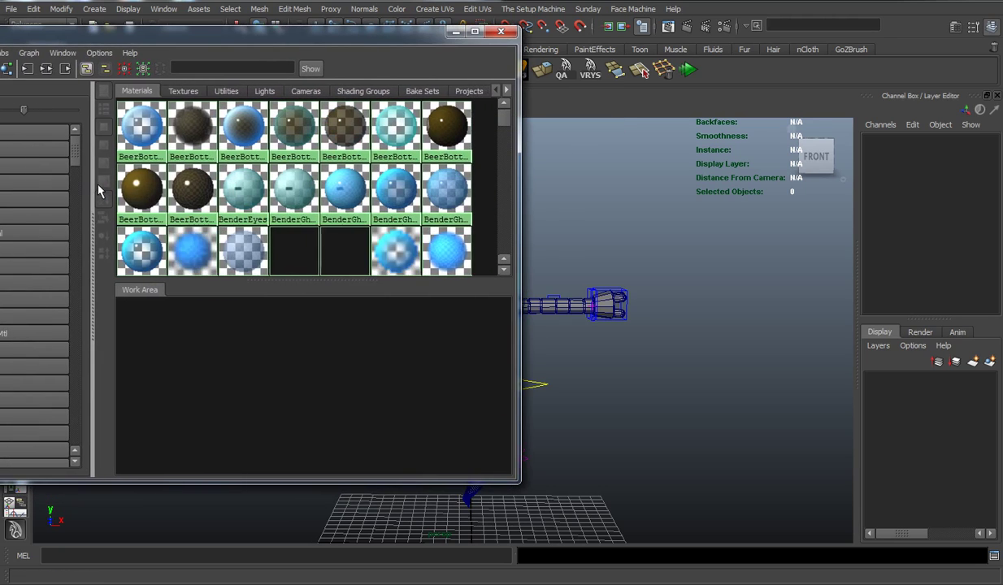
{"action": "left_click_drag", "start_coordinate": [504, 122], "coordinate": [512, 183]}
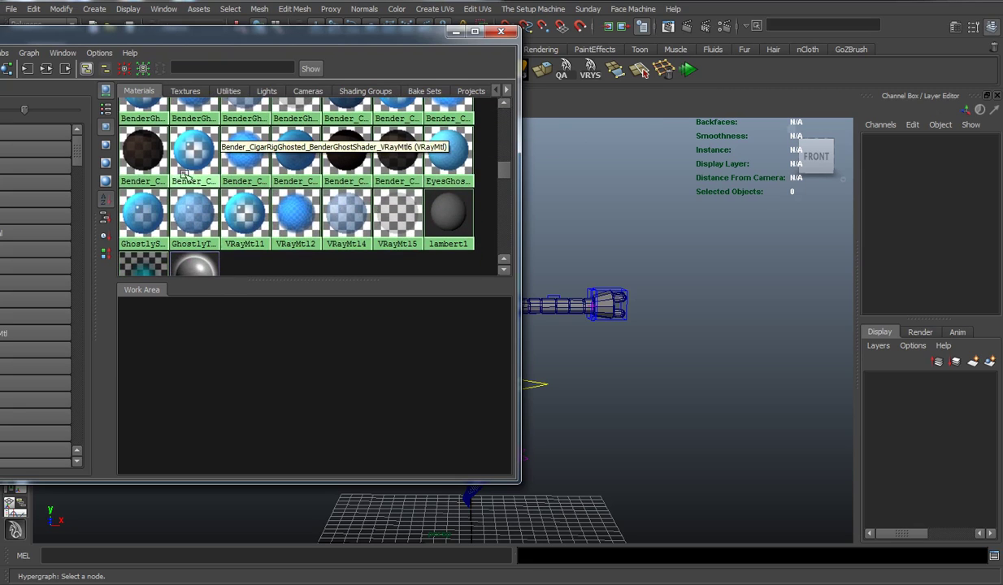
{"action": "left_click_drag", "start_coordinate": [504, 168], "coordinate": [504, 143]}
{"action": "middle_click_drag", "start_coordinate": [568, 236], "coordinate": [577, 254], "text": "alt"}
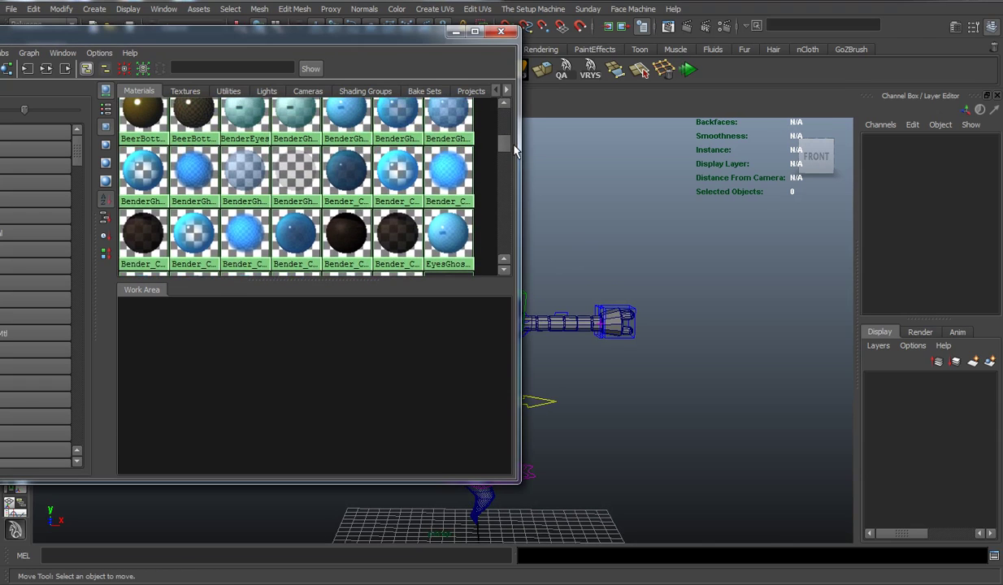
{"action": "left_click_drag", "start_coordinate": [503, 144], "coordinate": [512, 123]}
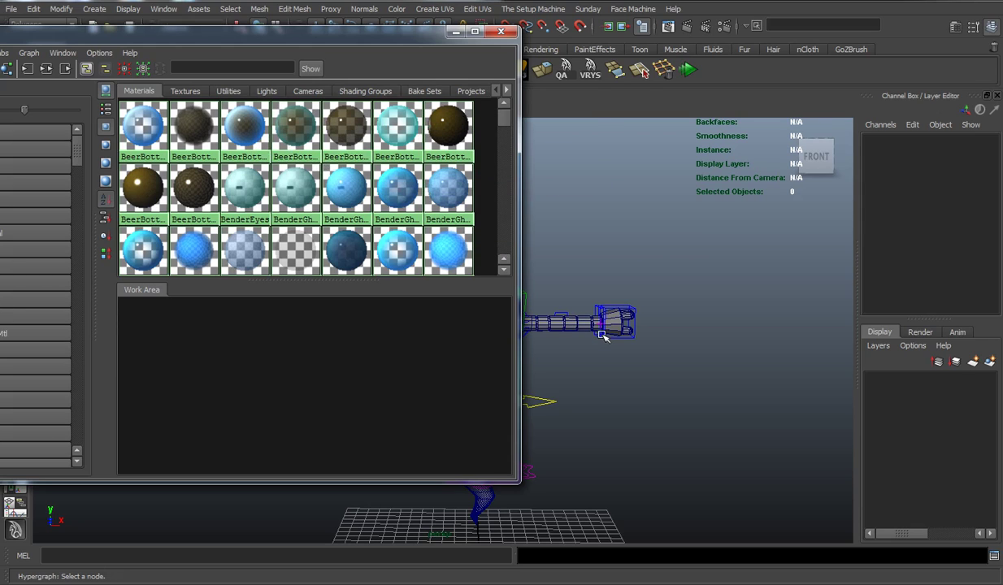
{"action": "middle_click_drag", "start_coordinate": [603, 338], "coordinate": [603, 338]}
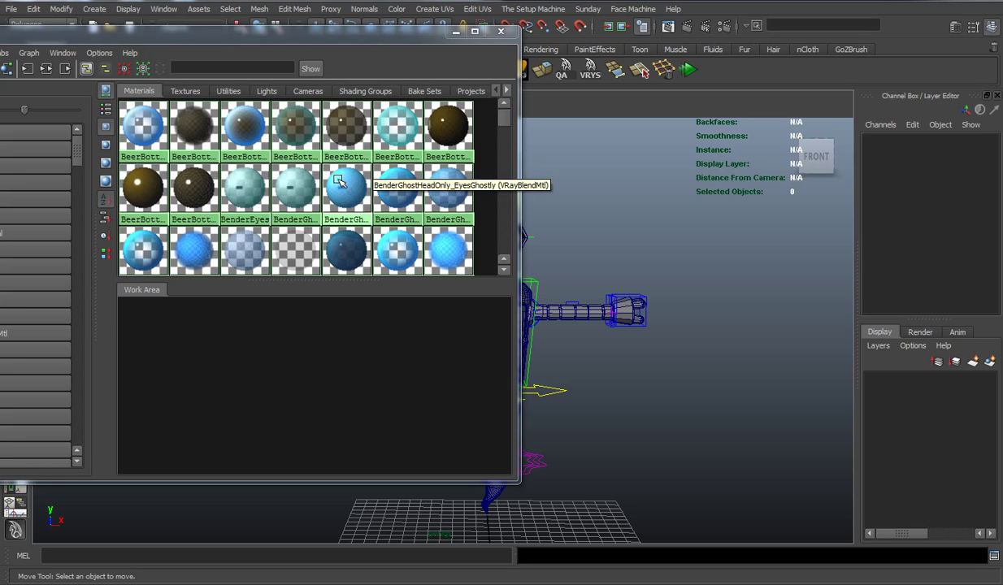
{"action": "right_click_drag", "start_coordinate": [620, 271], "coordinate": [625, 270], "text": "alt"}
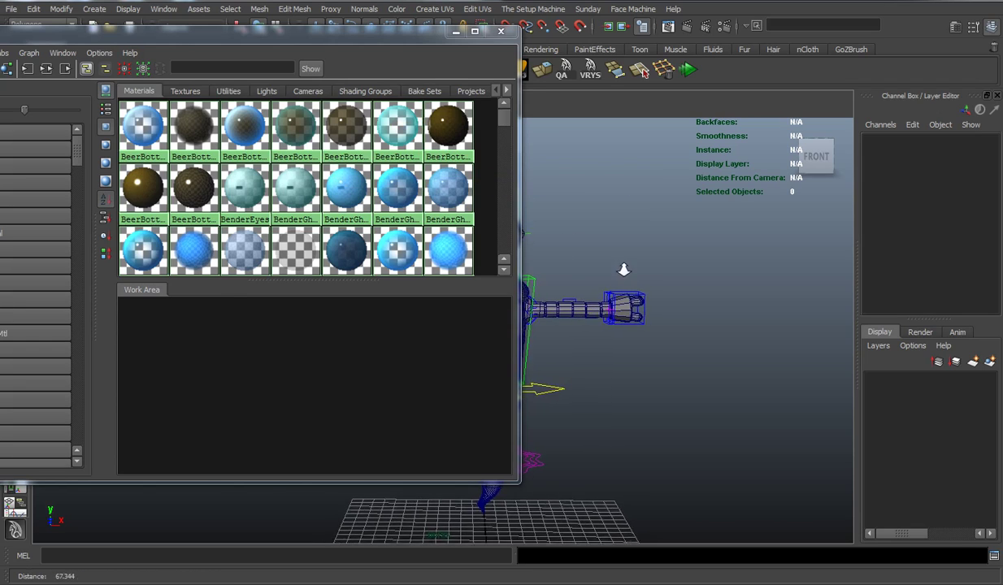
{"action": "middle_click_drag", "start_coordinate": [624, 269], "coordinate": [627, 269], "text": "alt"}
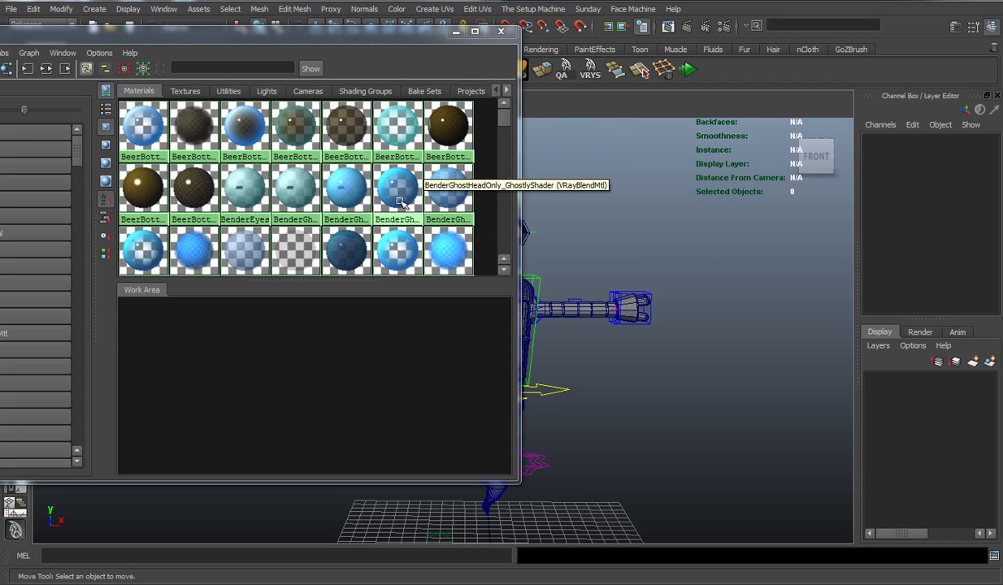
{"action": "left_click", "coordinate": [501, 33]}
- Select the star-shaped world control around the tail and set its Smooth Controller to Rendering
{"action": "left_click_drag", "start_coordinate": [578, 243], "coordinate": [544, 262], "text": "alt"}
{"action": "middle_click_drag", "start_coordinate": [544, 262], "coordinate": [521, 225], "text": "alt"}
{"action": "right_click_drag", "start_coordinate": [521, 225], "coordinate": [522, 250], "text": "alt"}
{"action": "middle_click_drag", "start_coordinate": [514, 336], "coordinate": [528, 285], "text": "alt"}
{"action": "left_click_drag", "start_coordinate": [529, 284], "coordinate": [531, 274], "text": "alt"}
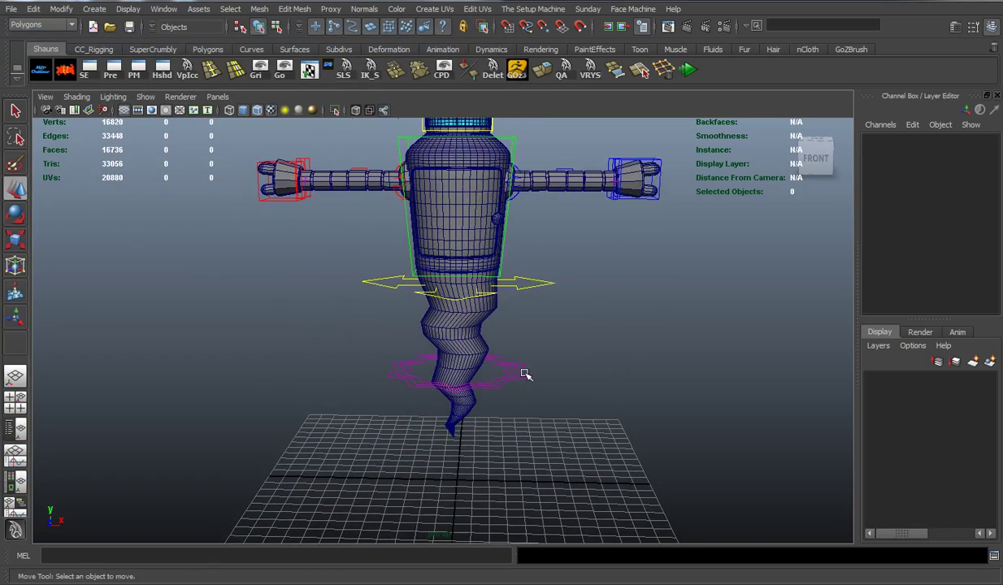
{"action": "left_click", "coordinate": [521, 377]}
{"action": "left_click_drag", "start_coordinate": [596, 403], "coordinate": [598, 397], "text": "alt"}
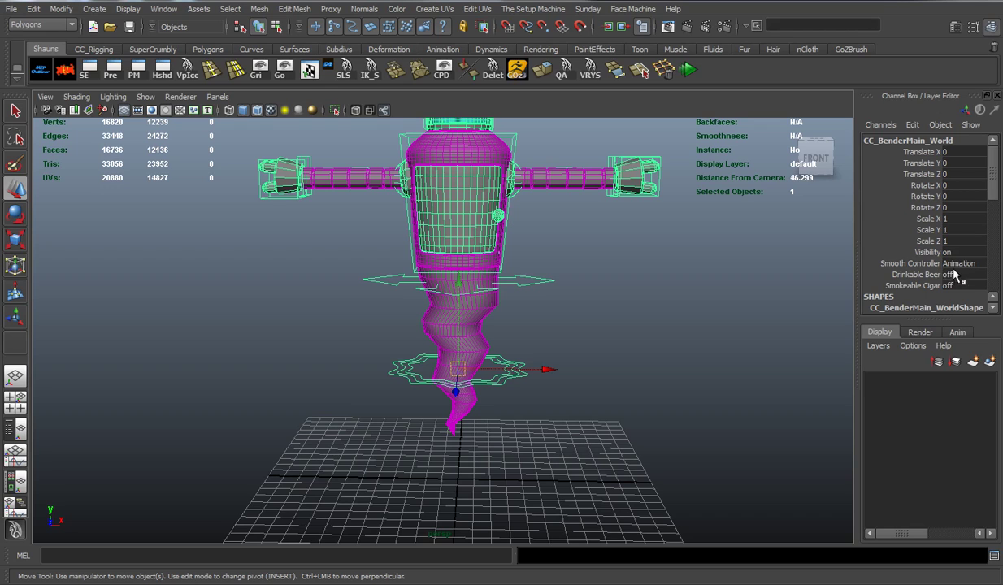
{"action": "middle_click_drag", "start_coordinate": [660, 281], "coordinate": [655, 296], "text": "alt"}
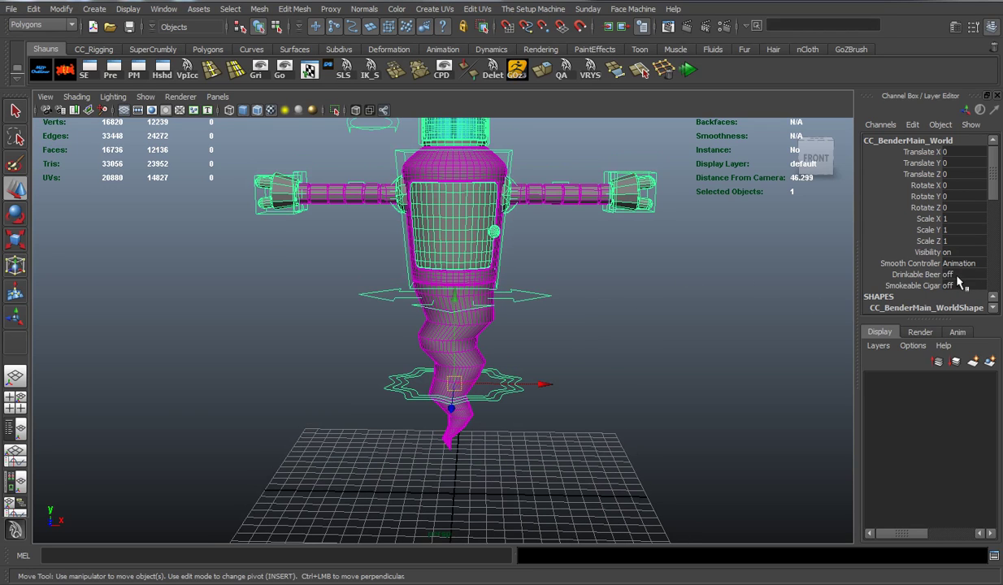
{"action": "left_click", "coordinate": [926, 263]}
{"action": "left_click", "coordinate": [926, 273]}
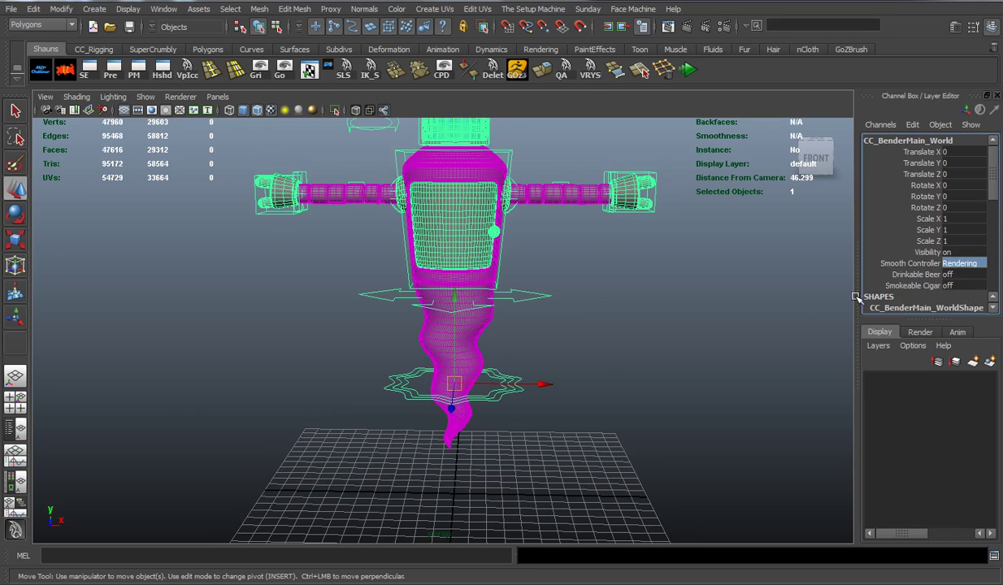
- Deselect the world control and examine the smoothed mesh of the head, arms and torso
{"action": "left_click_drag", "start_coordinate": [610, 269], "coordinate": [525, 276], "text": "alt"}
{"action": "middle_click_drag", "start_coordinate": [579, 262], "coordinate": [587, 315], "text": "alt"}
{"action": "left_click", "coordinate": [206, 217]}
{"action": "middle_click_drag", "start_coordinate": [338, 284], "coordinate": [367, 173], "text": "alt"}
{"action": "scroll", "coordinate": [377, 346], "scroll_direction": "up", "scroll_amount": 5}
{"action": "scroll", "coordinate": [376, 345], "scroll_direction": "up", "scroll_amount": 5}
{"action": "scroll", "coordinate": [525, 355], "scroll_direction": "down", "scroll_amount": 7}
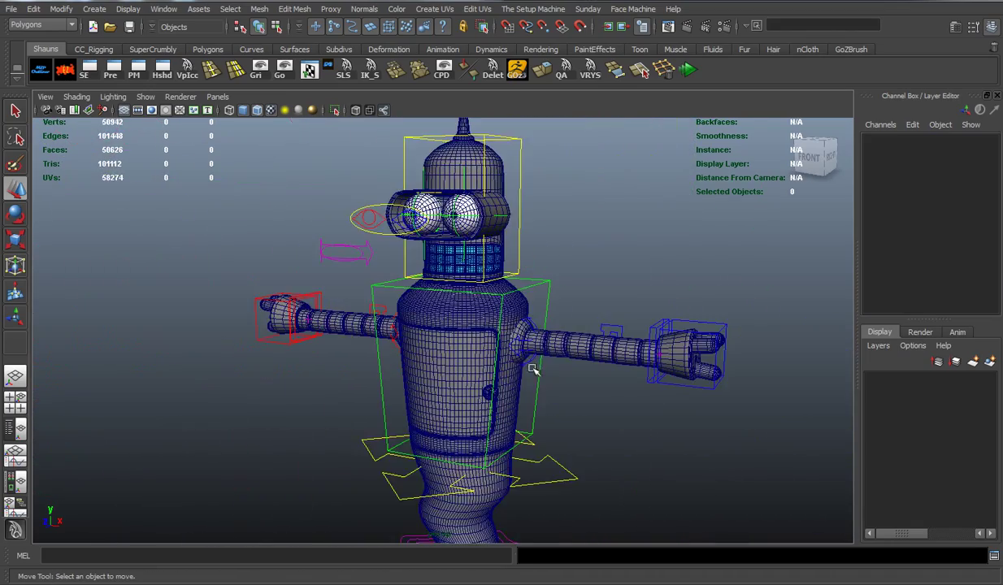
- Reselect the world control and set its Smooth Controller to BiteMyEctoPlasmicShootAss
{"action": "middle_click_drag", "start_coordinate": [532, 369], "coordinate": [500, 270], "text": "alt"}
{"action": "left_click_drag", "start_coordinate": [500, 270], "coordinate": [548, 281], "text": "alt"}
{"action": "left_click", "coordinate": [558, 401]}
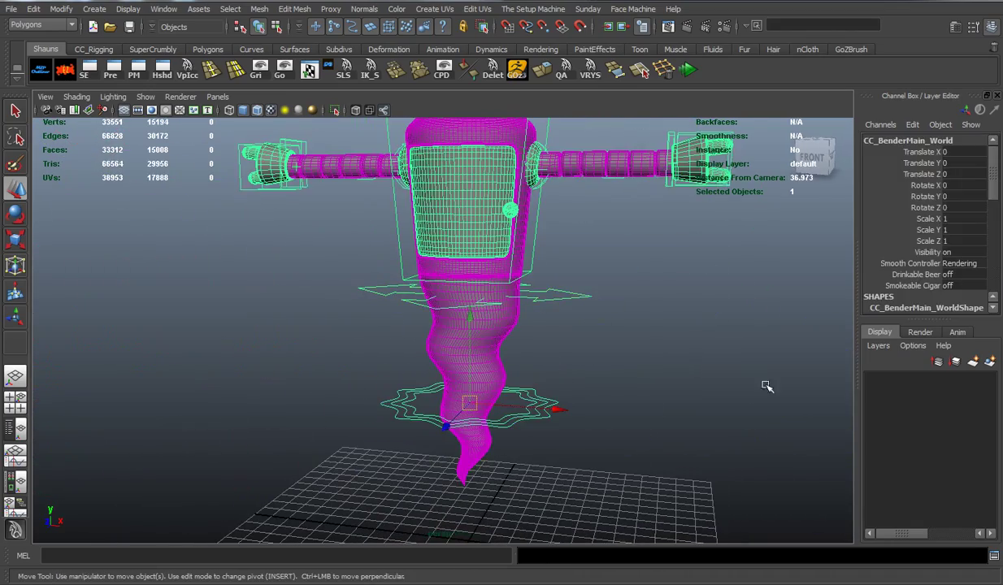
{"action": "left_click", "coordinate": [972, 266]}
{"action": "left_click", "coordinate": [967, 265]}
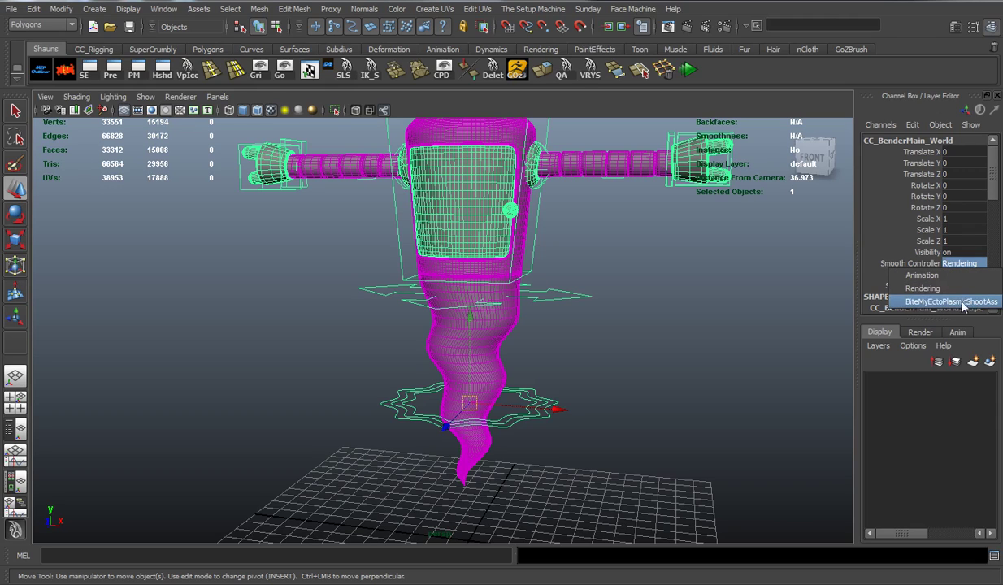
{"action": "left_click", "coordinate": [953, 303]}
- Deselect the control and examine the highest smoothing level up close on the torso, door and arms
{"action": "left_click_drag", "start_coordinate": [585, 274], "coordinate": [582, 338], "text": "alt"}
{"action": "left_click", "coordinate": [603, 193]}
{"action": "middle_click_drag", "start_coordinate": [575, 252], "coordinate": [578, 329], "text": "alt"}
{"action": "scroll", "coordinate": [578, 329], "scroll_direction": "up", "scroll_amount": 5}
{"action": "left_click_drag", "start_coordinate": [553, 330], "coordinate": [460, 328], "text": "alt"}
{"action": "middle_click_drag", "start_coordinate": [484, 313], "coordinate": [544, 242], "text": "alt"}
{"action": "left_click_drag", "start_coordinate": [460, 316], "coordinate": [562, 338], "text": "alt"}
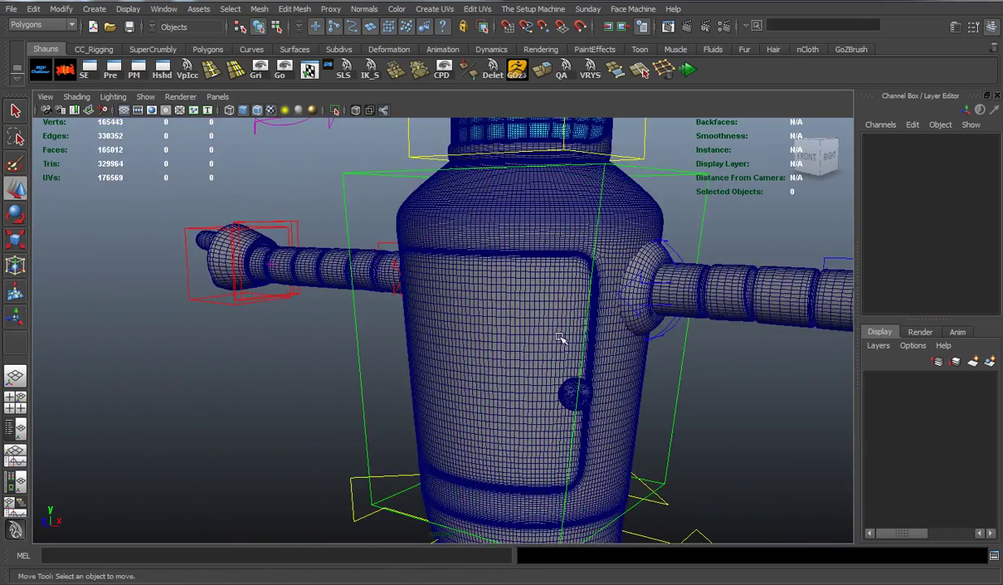
{"action": "middle_click_drag", "start_coordinate": [532, 341], "coordinate": [501, 293], "text": "alt"}
{"action": "left_click_drag", "start_coordinate": [501, 294], "coordinate": [496, 322], "text": "alt"}
{"action": "left_click_drag", "start_coordinate": [665, 362], "coordinate": [682, 323], "text": "alt"}
- Select the world control around the tail and switch its Smooth Controller back to Rendering
{"action": "scroll", "coordinate": [677, 342], "scroll_direction": "down", "scroll_amount": 4}
{"action": "middle_click_drag", "start_coordinate": [673, 378], "coordinate": [663, 262], "text": "alt"}
{"action": "left_click_drag", "start_coordinate": [647, 323], "coordinate": [639, 370], "text": "alt"}
{"action": "left_click_drag", "start_coordinate": [560, 423], "coordinate": [589, 446]}
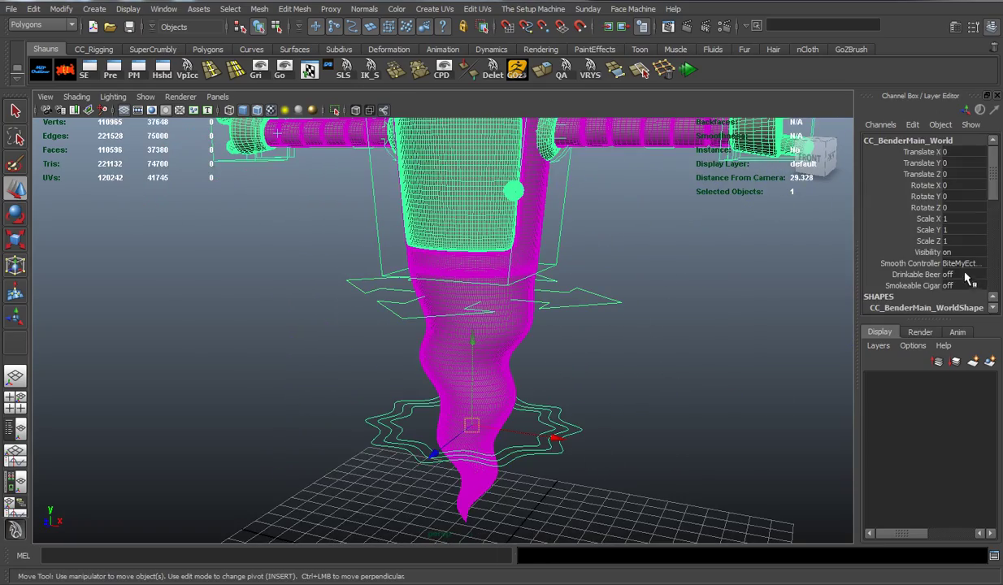
{"action": "left_click", "coordinate": [964, 264]}
{"action": "left_click", "coordinate": [935, 287]}
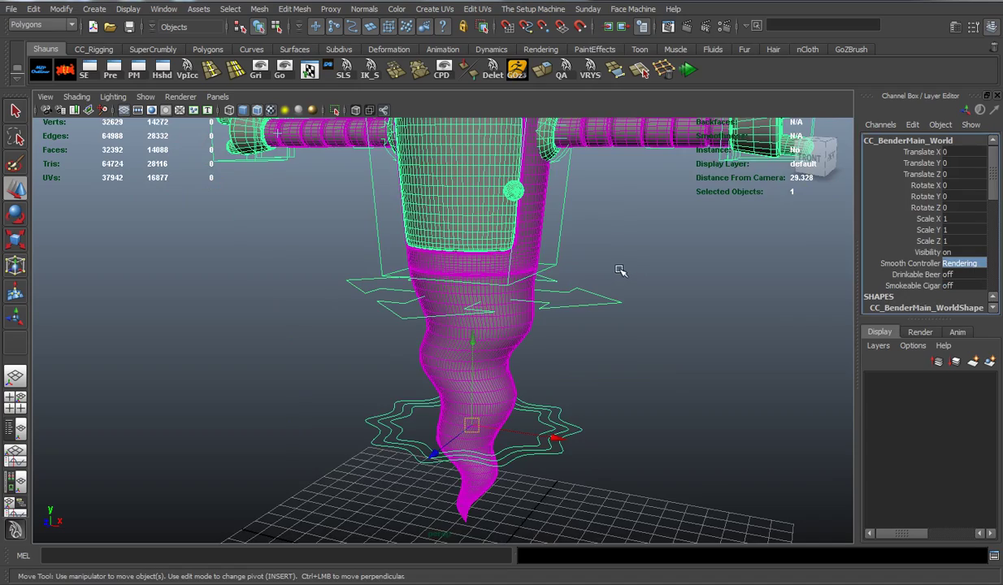
- Set the world control's Smooth Controller to Animation
{"action": "middle_click_drag", "start_coordinate": [620, 270], "coordinate": [614, 325], "text": "alt"}
{"action": "left_click_drag", "start_coordinate": [614, 325], "coordinate": [626, 320], "text": "alt"}
{"action": "middle_click_drag", "start_coordinate": [613, 267], "coordinate": [604, 299], "text": "alt"}
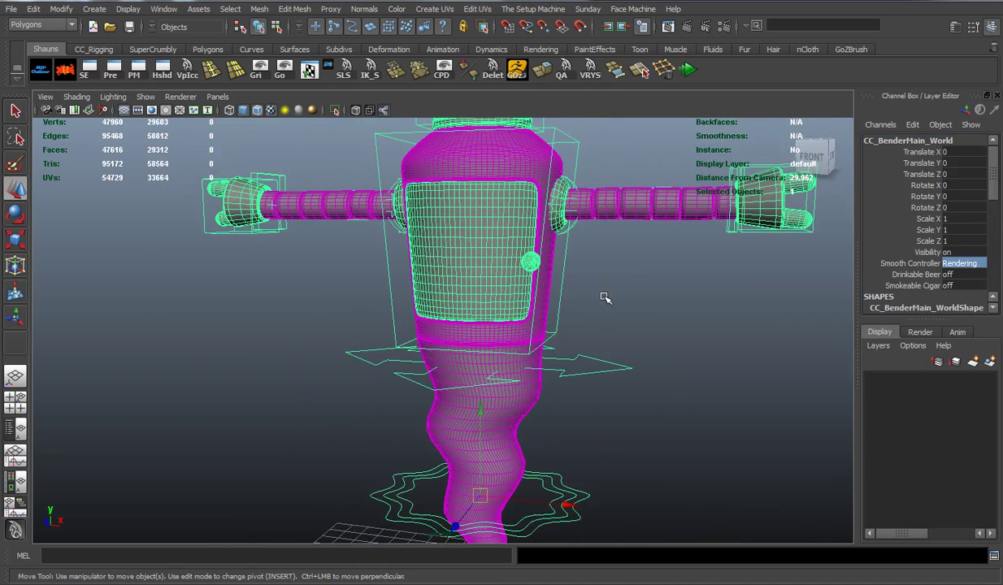
{"action": "left_click_drag", "start_coordinate": [605, 299], "coordinate": [519, 282], "text": "alt"}
{"action": "left_click_drag", "start_coordinate": [713, 319], "coordinate": [589, 296], "text": "alt"}
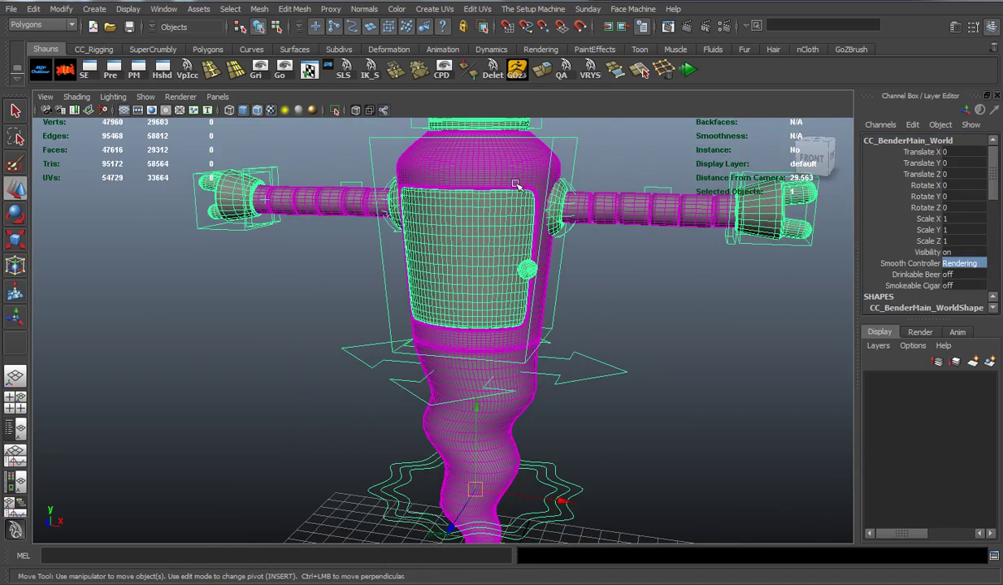
{"action": "left_click", "coordinate": [959, 263]}
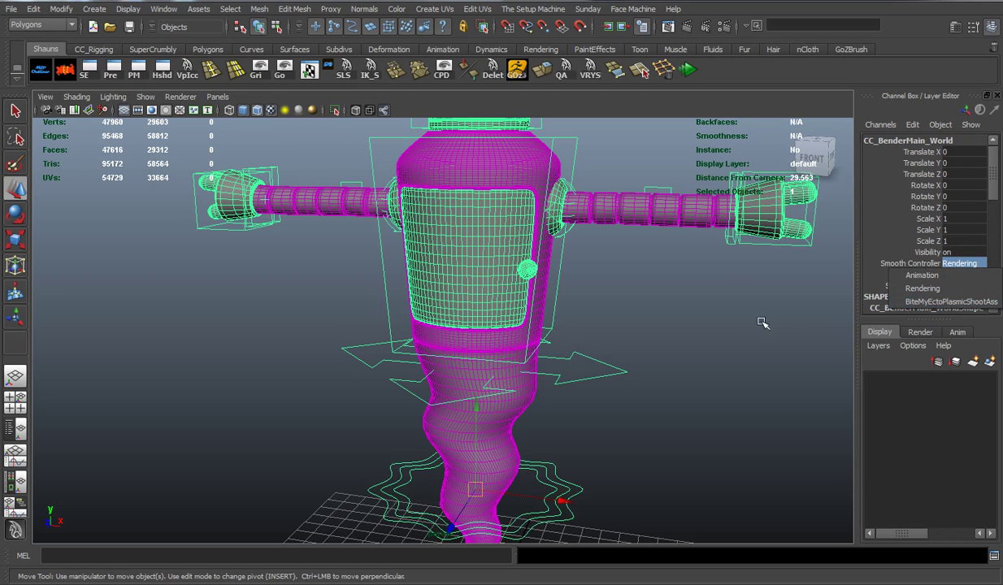
{"action": "left_click", "coordinate": [931, 275]}
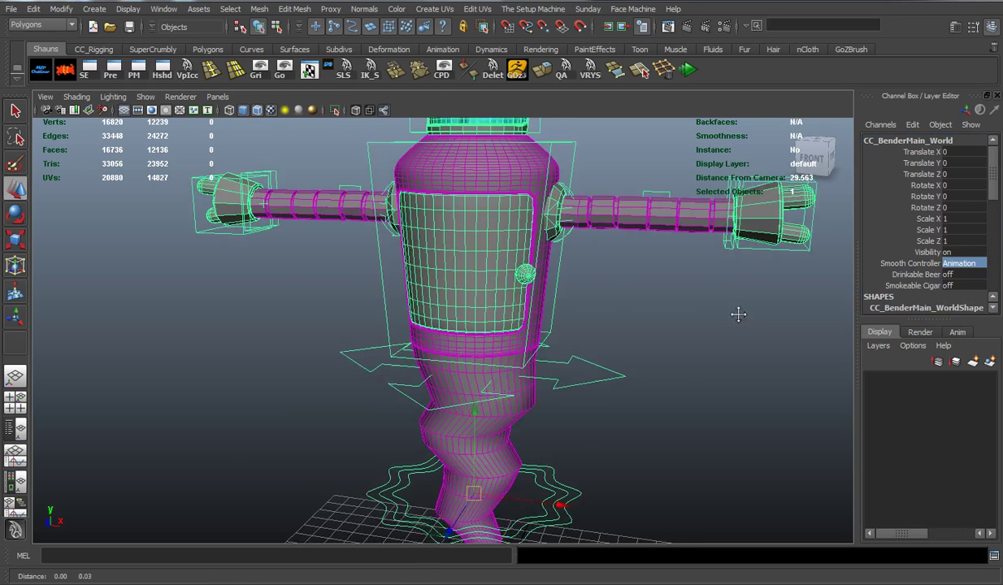
{"action": "middle_click_drag", "start_coordinate": [738, 314], "coordinate": [726, 327], "text": "alt"}
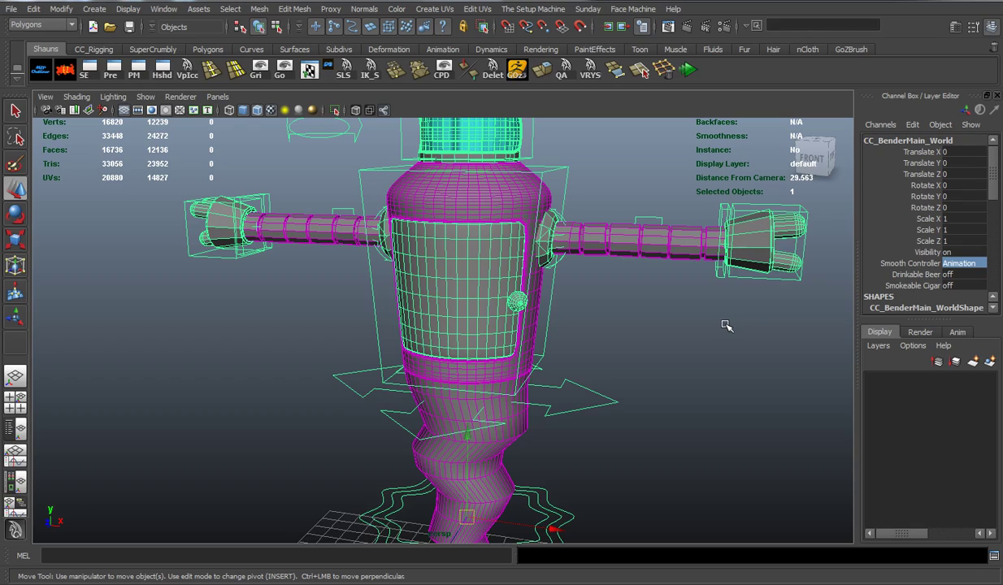
- Reselect the world control around the tail and set Drinkable Beer to On
{"action": "left_click", "coordinate": [669, 347]}
{"action": "left_click_drag", "start_coordinate": [669, 347], "coordinate": [626, 327], "text": "alt"}
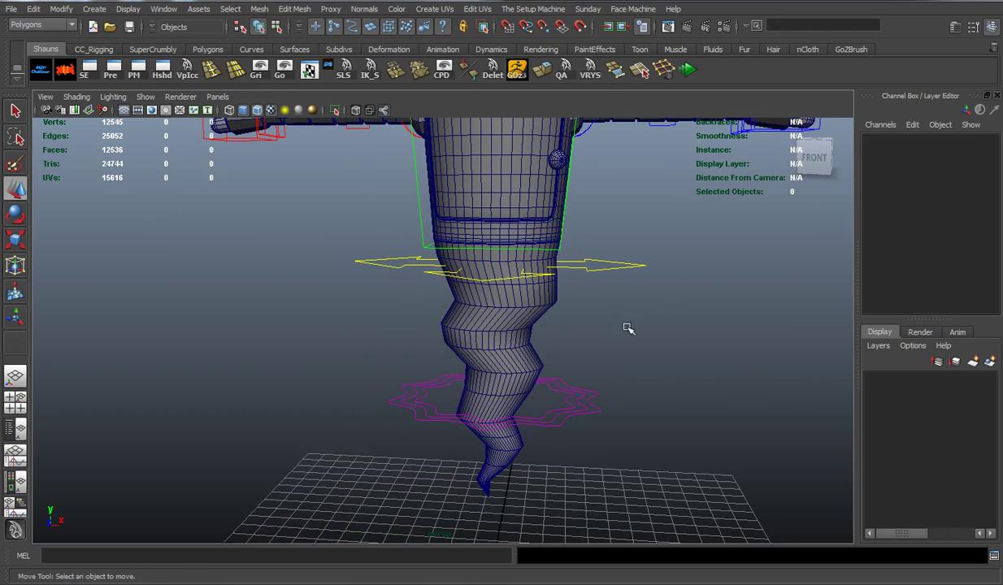
{"action": "left_click", "coordinate": [590, 394]}
{"action": "middle_click_drag", "start_coordinate": [733, 315], "coordinate": [707, 365], "text": "alt"}
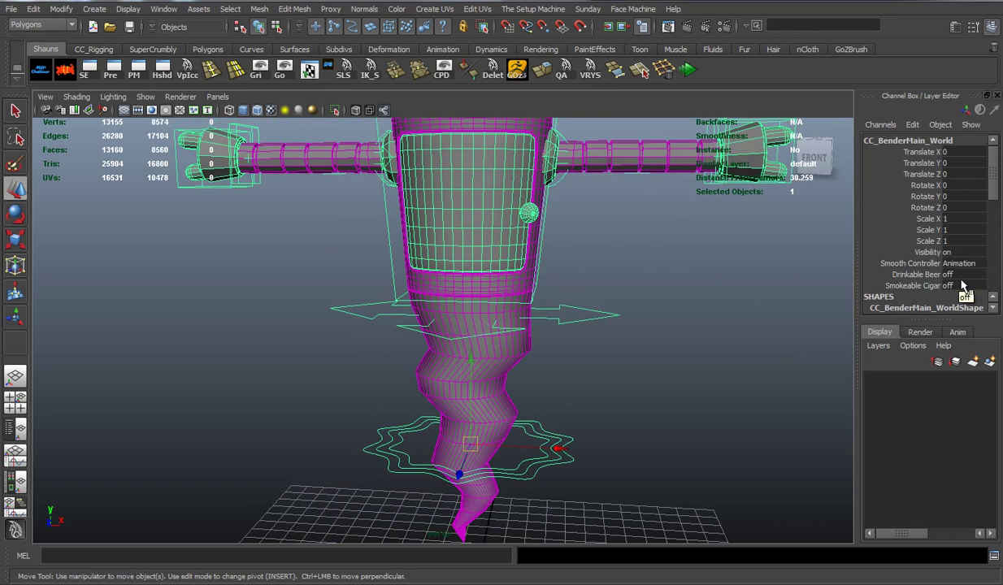
{"action": "middle_click_drag", "start_coordinate": [631, 257], "coordinate": [640, 306], "text": "alt"}
{"action": "left_click", "coordinate": [966, 278]}
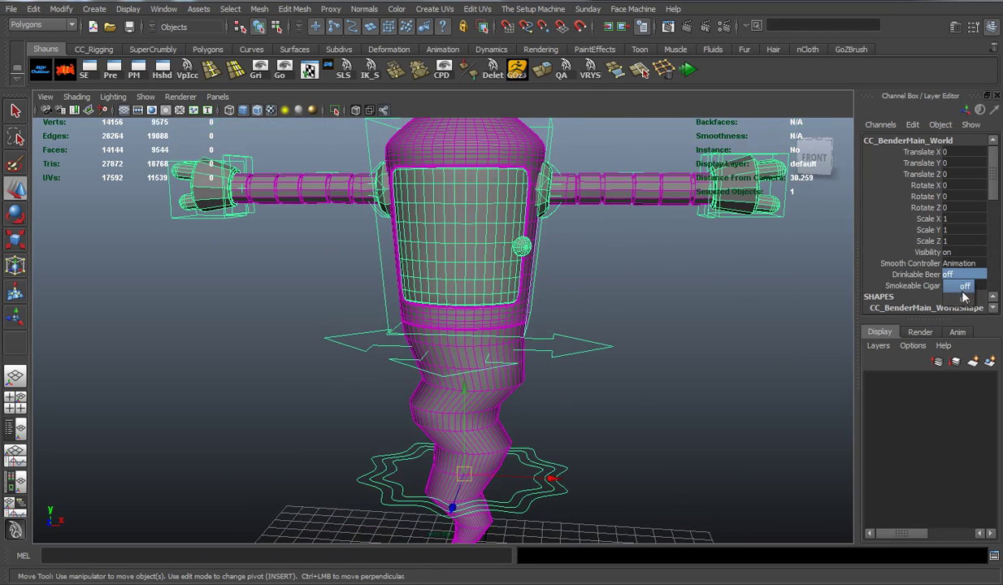
{"action": "left_click", "coordinate": [958, 295]}
- Deselect the control and examine the beer bottle beside the torso from several angles
{"action": "right_click_drag", "start_coordinate": [712, 325], "coordinate": [681, 328], "text": "alt"}
{"action": "middle_click_drag", "start_coordinate": [680, 328], "coordinate": [659, 312], "text": "alt"}
{"action": "left_click", "coordinate": [642, 299]}
{"action": "right_click_drag", "start_coordinate": [641, 297], "coordinate": [680, 299], "text": "alt"}
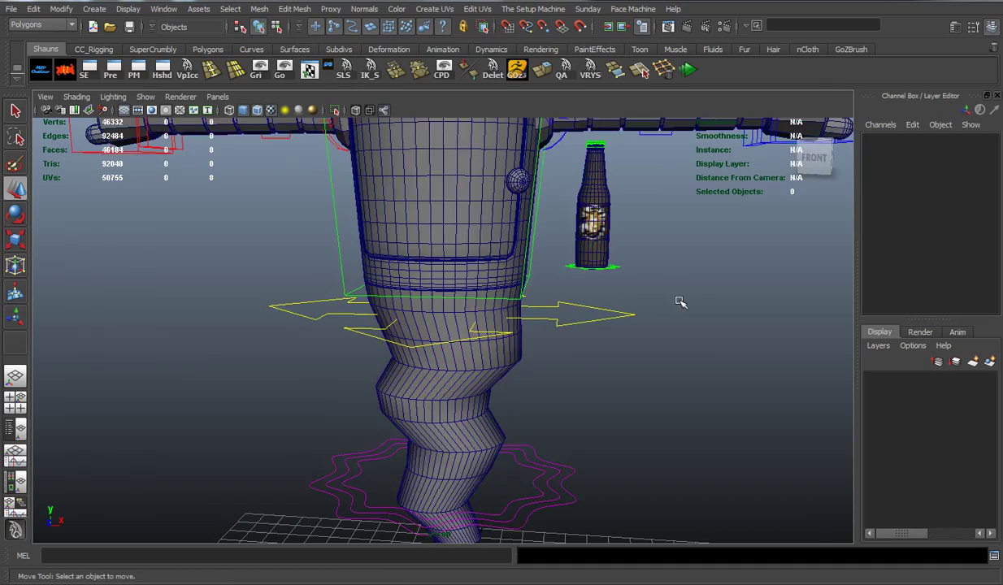
{"action": "left_click_drag", "start_coordinate": [678, 299], "coordinate": [540, 293], "text": "alt"}
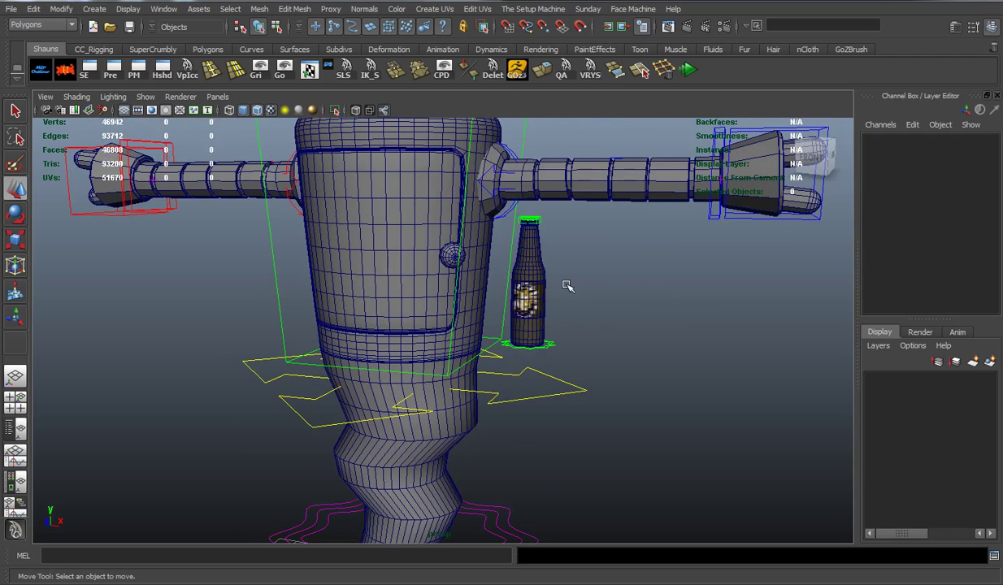
{"action": "left_click_drag", "start_coordinate": [535, 297], "coordinate": [543, 307], "text": "alt"}
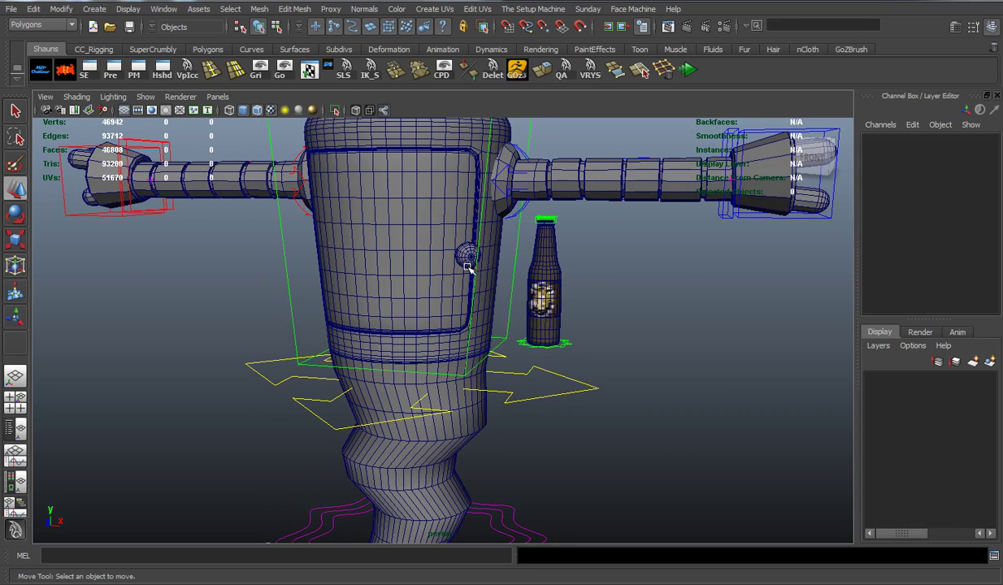
- Select the world control around the tail, try a small free move of the whole rig, and undo that move
{"action": "left_click_drag", "start_coordinate": [469, 270], "coordinate": [569, 458], "text": "alt"}
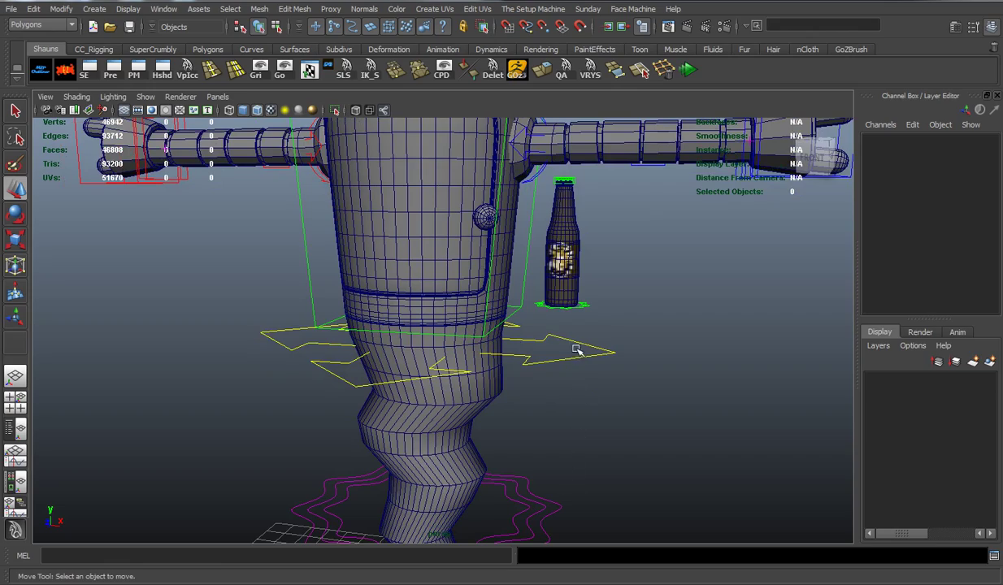
{"action": "left_click_drag", "start_coordinate": [578, 408], "coordinate": [544, 464], "text": "alt"}
{"action": "left_click", "coordinate": [477, 425]}
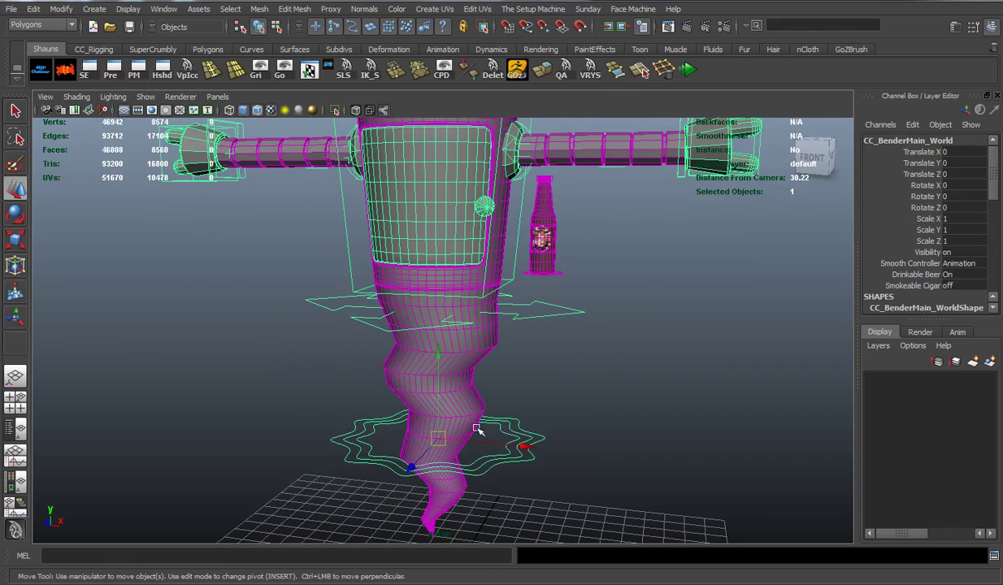
{"action": "mouse_move", "coordinate": [441, 452]}
{"action": "left_mouse_down"}
{"action": "mouse_move", "coordinate": [446, 417]}
{"action": "mouse_move", "coordinate": [425, 449]}
{"action": "left_mouse_up"}
{"action": "key", "text": "ctrl+z"}
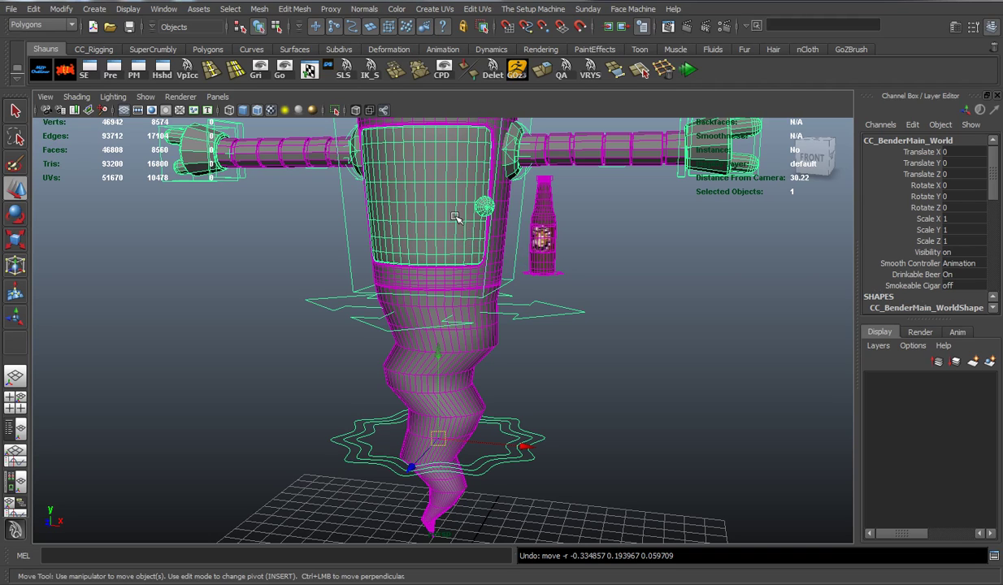
- Set the world control's Drinkable Beer to off and Smokeable Cigar to On, and clear the selection
{"action": "middle_click_drag", "start_coordinate": [459, 236], "coordinate": [461, 259], "text": "alt"}
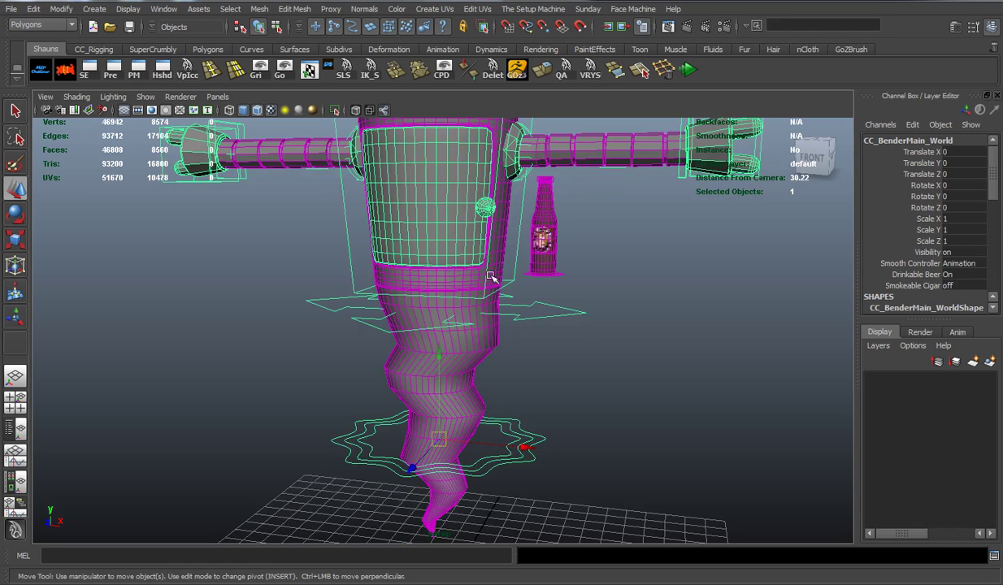
{"action": "left_click_drag", "start_coordinate": [574, 332], "coordinate": [638, 321], "text": "alt"}
{"action": "left_click", "coordinate": [957, 275]}
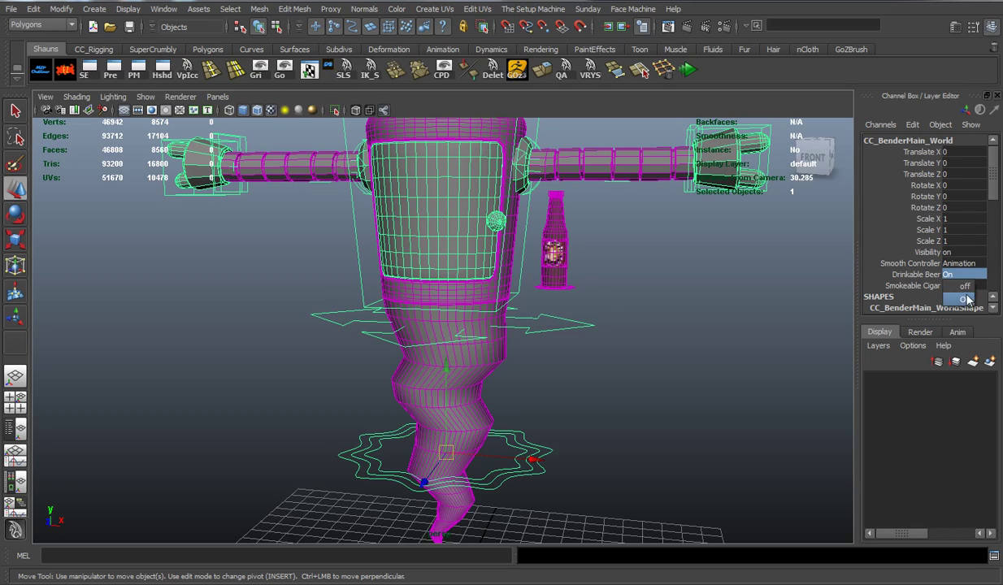
{"action": "left_click", "coordinate": [937, 293]}
{"action": "left_click", "coordinate": [943, 286]}
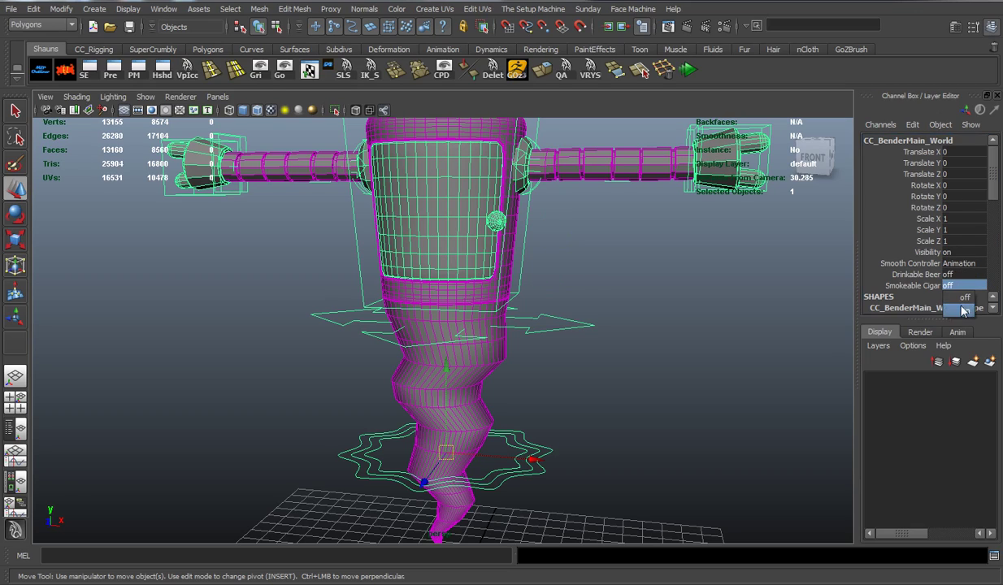
{"action": "left_click", "coordinate": [926, 304]}
{"action": "left_click", "coordinate": [660, 288]}
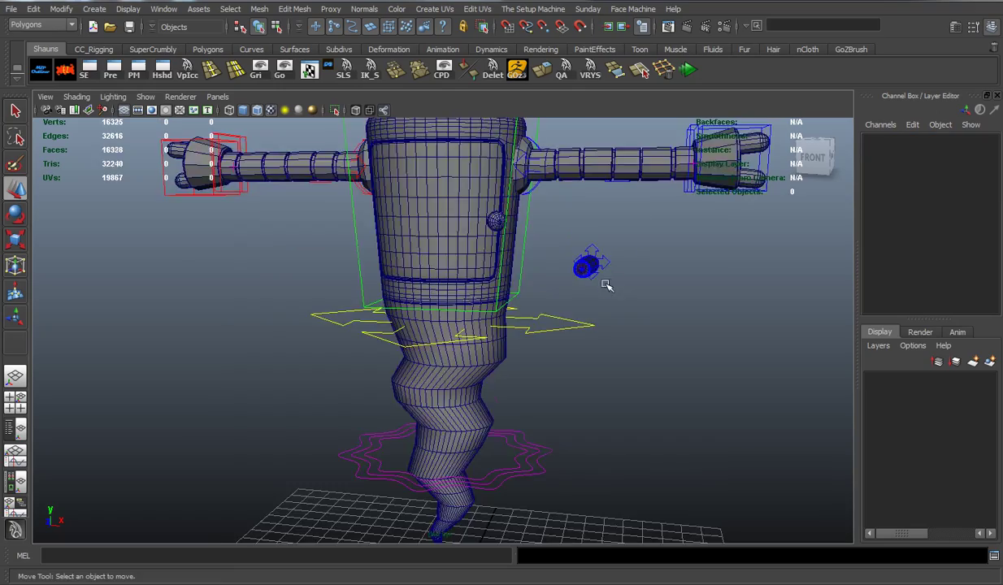
- Examine the cigar beside the torso from several distances and angles
{"action": "scroll", "coordinate": [603, 278], "scroll_direction": "down", "scroll_amount": 5}
{"action": "middle_click_drag", "start_coordinate": [607, 264], "coordinate": [614, 427], "text": "alt"}
{"action": "scroll", "coordinate": [576, 383], "scroll_direction": "up", "scroll_amount": 6}
{"action": "middle_click_drag", "start_coordinate": [586, 395], "coordinate": [578, 350], "text": "alt"}
{"action": "mouse_move", "coordinate": [578, 350]}
{"action": "left_mouse_down", "text": "alt"}
{"action": "mouse_move", "coordinate": [505, 353]}
{"action": "mouse_move", "coordinate": [590, 358]}
{"action": "left_mouse_up", "text": "alt"}
{"action": "scroll", "coordinate": [614, 390], "scroll_direction": "down", "scroll_amount": 5}
{"action": "middle_click_drag", "start_coordinate": [611, 457], "coordinate": [549, 283], "text": "alt"}
{"action": "scroll", "coordinate": [549, 284], "scroll_direction": "up", "scroll_amount": 5}
{"action": "left_click_drag", "start_coordinate": [547, 301], "coordinate": [493, 337], "text": "alt"}
{"action": "mouse_move", "coordinate": [493, 337]}
{"action": "middle_mouse_down", "text": "alt"}
{"action": "mouse_move", "coordinate": [506, 341]}
{"action": "mouse_move", "coordinate": [508, 328]}
{"action": "middle_mouse_up", "text": "alt"}
{"action": "scroll", "coordinate": [508, 328], "scroll_direction": "up", "scroll_amount": 3}
- Select the cigar's control and set its Smooth Controller to Render
{"action": "left_click", "coordinate": [572, 237]}
{"action": "left_click_drag", "start_coordinate": [571, 238], "coordinate": [583, 266], "text": "alt"}
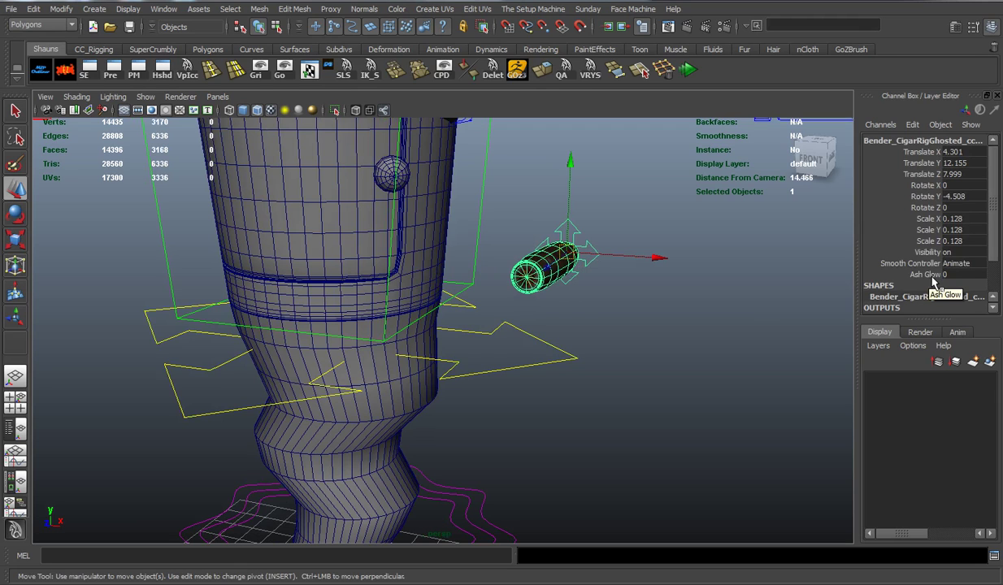
{"action": "left_click", "coordinate": [956, 264]}
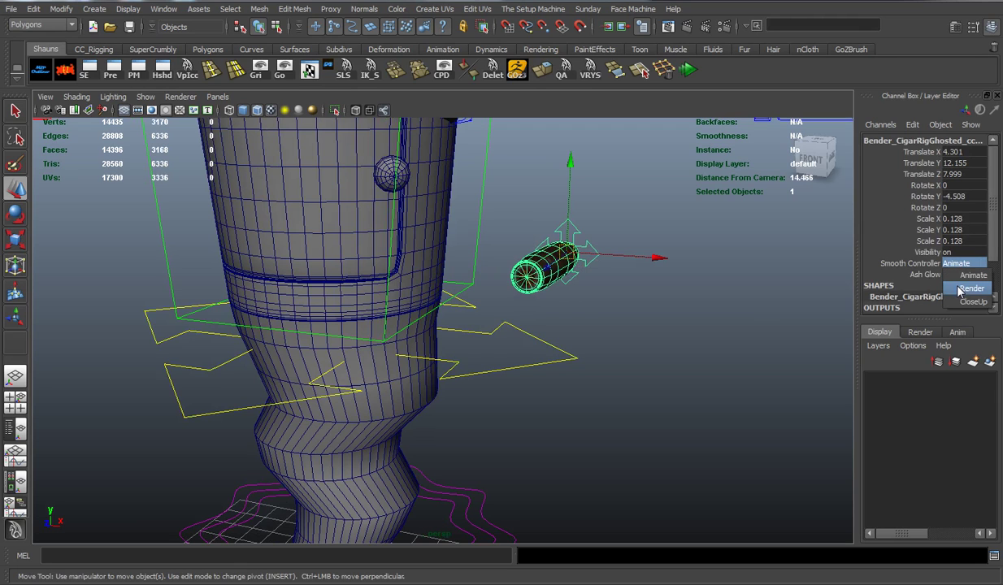
{"action": "left_click", "coordinate": [960, 290]}
{"action": "left_click_drag", "start_coordinate": [721, 314], "coordinate": [610, 313], "text": "alt"}
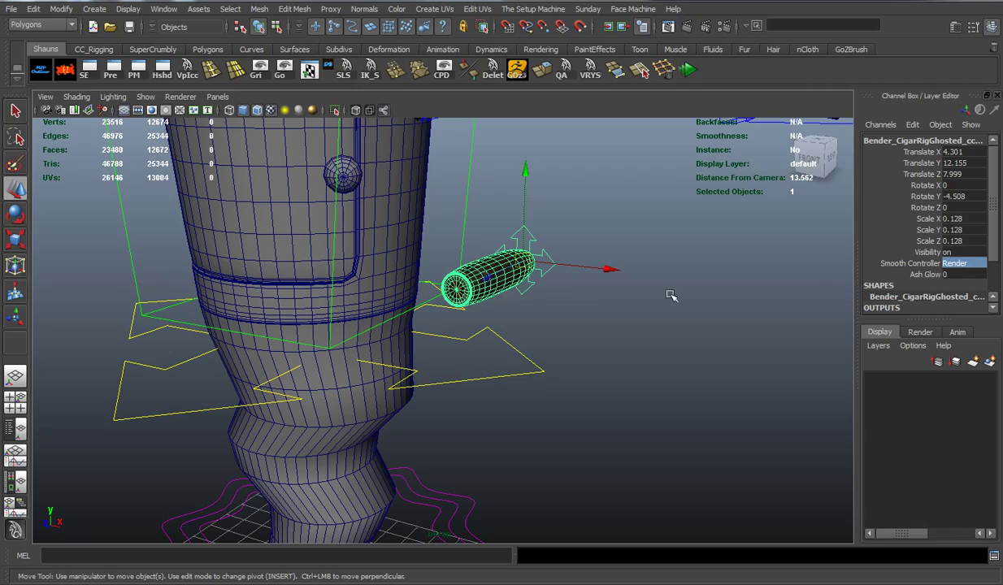
- Switch the cigar's Smooth Controller to CloseUp and inspect the denser mesh up close
{"action": "left_click", "coordinate": [958, 265]}
{"action": "left_click", "coordinate": [961, 302]}
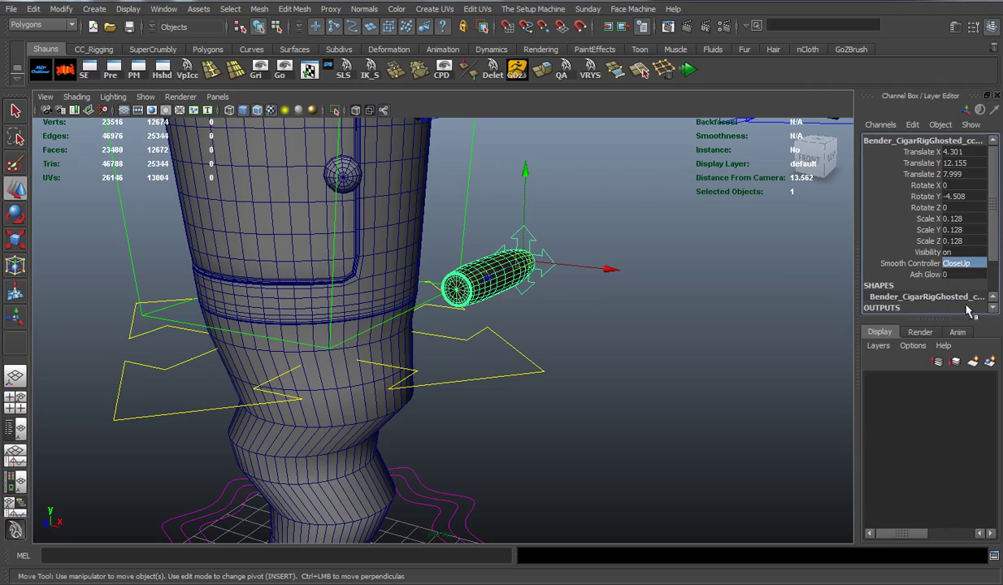
{"action": "right_click_drag", "start_coordinate": [500, 297], "coordinate": [631, 324], "text": "alt"}
{"action": "middle_click_drag", "start_coordinate": [631, 324], "coordinate": [553, 391], "text": "alt"}
{"action": "right_click_drag", "start_coordinate": [553, 392], "coordinate": [377, 349], "text": "alt"}
{"action": "left_click_drag", "start_coordinate": [377, 349], "coordinate": [419, 333], "text": "alt"}
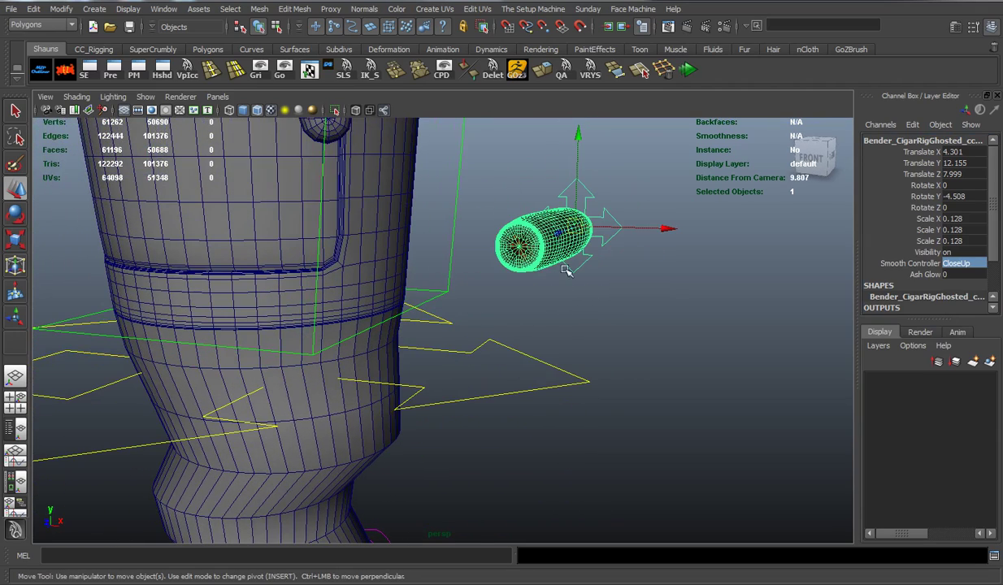
- Set the cigar's Smooth Controller to Animate and select its Ash Glow attribute
{"action": "left_click", "coordinate": [947, 265]}
{"action": "left_click", "coordinate": [909, 286]}
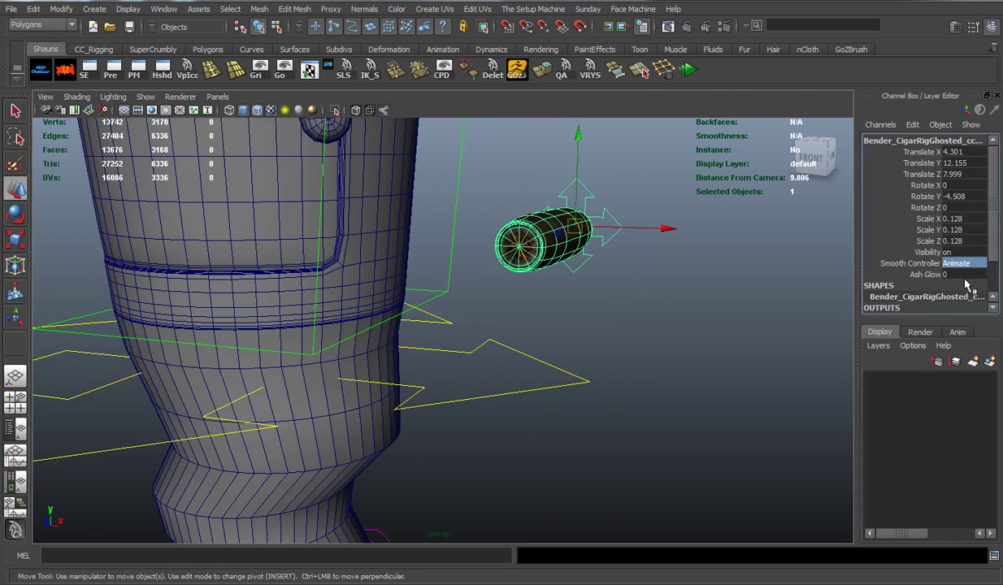
{"action": "left_click", "coordinate": [934, 276]}
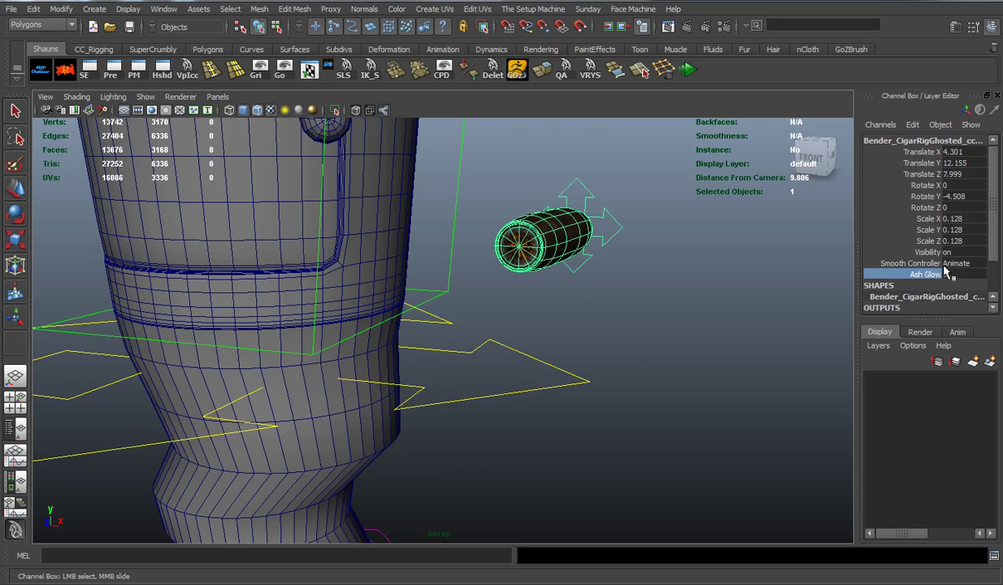
- Select the world control around the tail, set Smokeable Cigar to off, and clear the selection
{"action": "right_click_drag", "start_coordinate": [671, 320], "coordinate": [628, 357], "text": "alt"}
{"action": "middle_click_drag", "start_coordinate": [628, 358], "coordinate": [648, 282], "text": "alt"}
{"action": "left_click_drag", "start_coordinate": [486, 392], "coordinate": [547, 440]}
{"action": "key", "text": "w"}
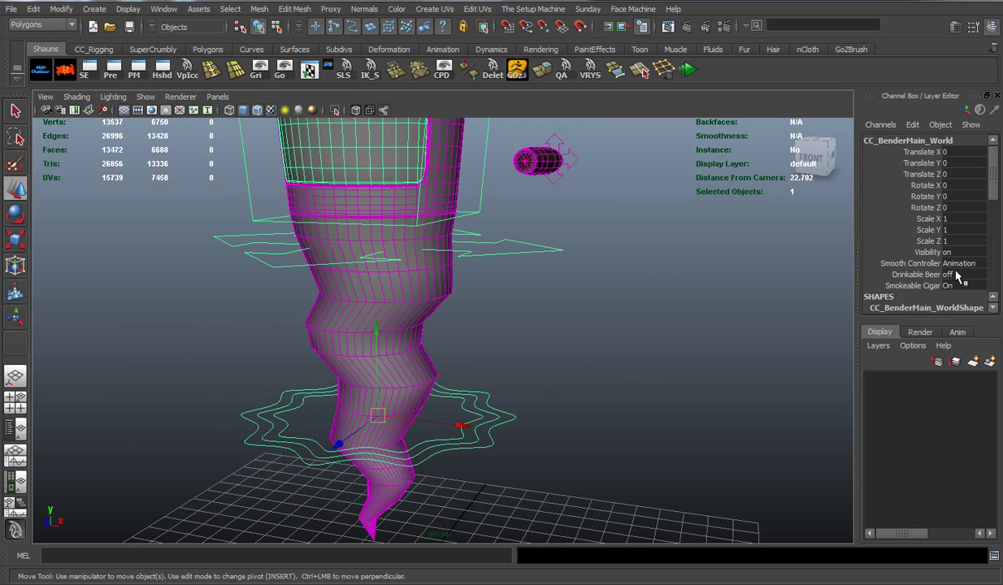
{"action": "left_click", "coordinate": [957, 286]}
{"action": "left_click", "coordinate": [961, 297]}
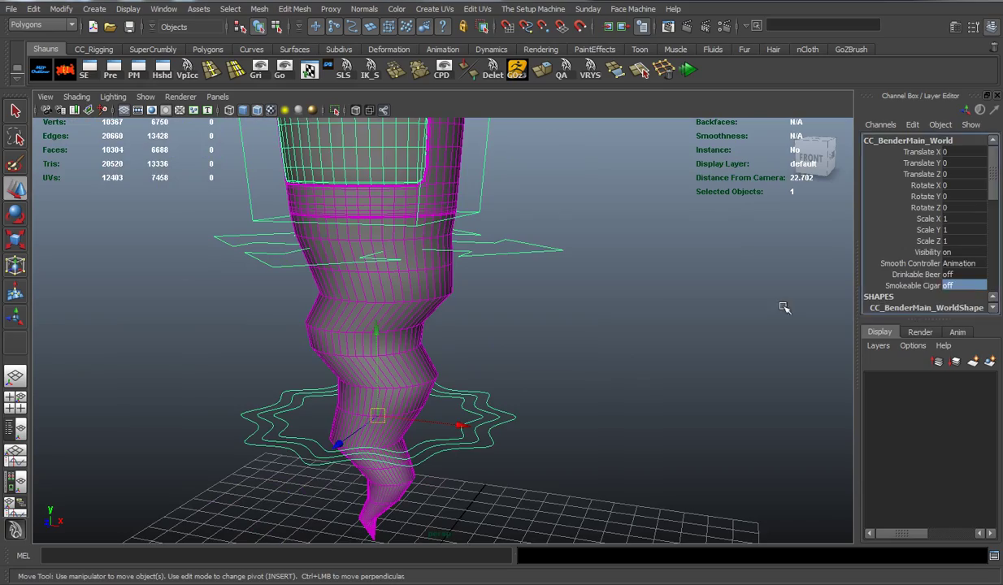
{"action": "left_click", "coordinate": [618, 302]}
- Select the arrow-shaped tail wiggle control below the torso and view the tail from several angles
{"action": "right_click_drag", "start_coordinate": [572, 301], "coordinate": [527, 298], "text": "alt"}
{"action": "middle_click_drag", "start_coordinate": [527, 298], "coordinate": [553, 372], "text": "alt"}
{"action": "left_click_drag", "start_coordinate": [553, 373], "coordinate": [564, 367], "text": "alt"}
{"action": "left_click_drag", "start_coordinate": [563, 332], "coordinate": [587, 374]}
{"action": "middle_click_drag", "start_coordinate": [587, 386], "coordinate": [591, 341], "text": "alt"}
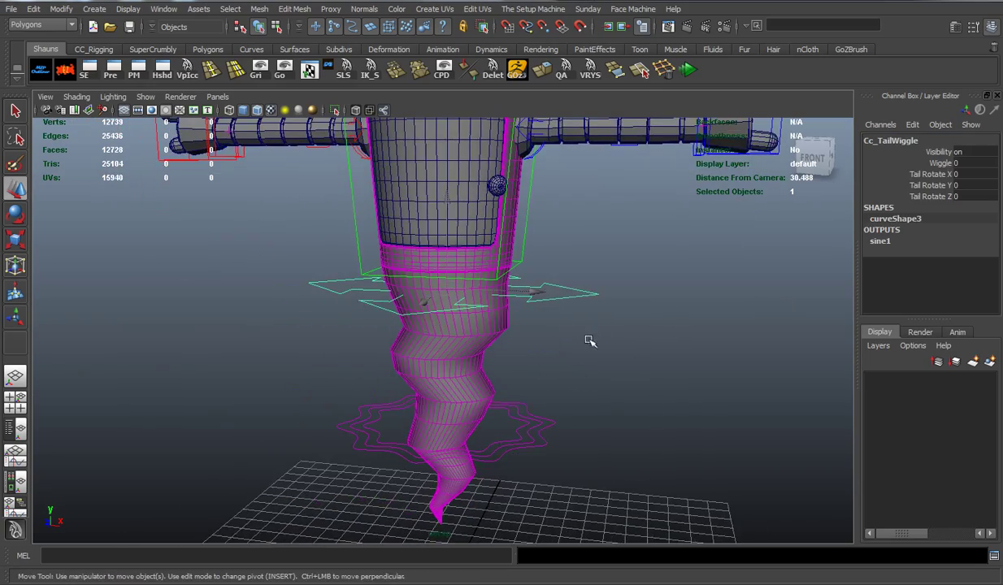
{"action": "left_click_drag", "start_coordinate": [591, 340], "coordinate": [778, 275], "text": "alt"}
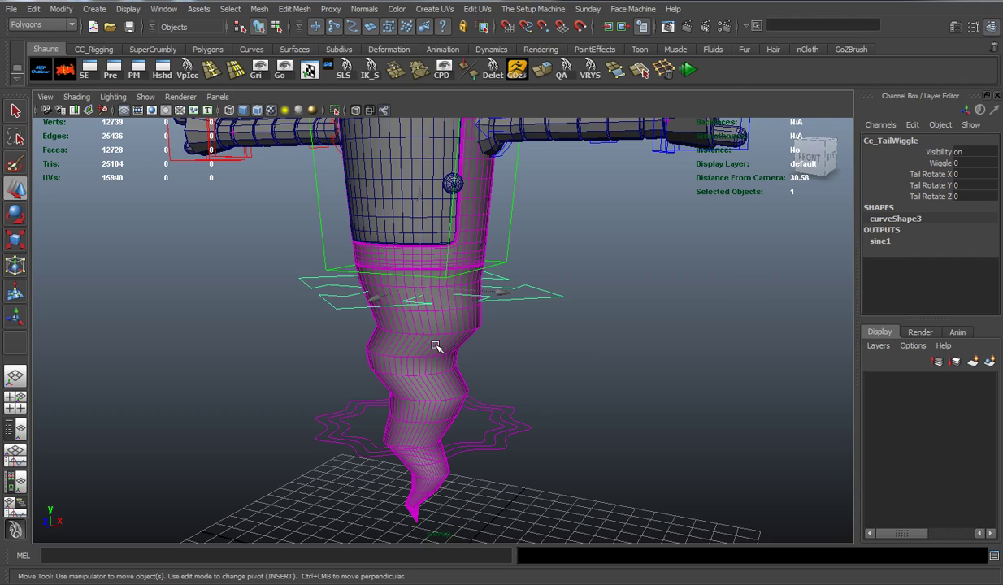
{"action": "left_click_drag", "start_coordinate": [593, 346], "coordinate": [384, 341], "text": "alt"}
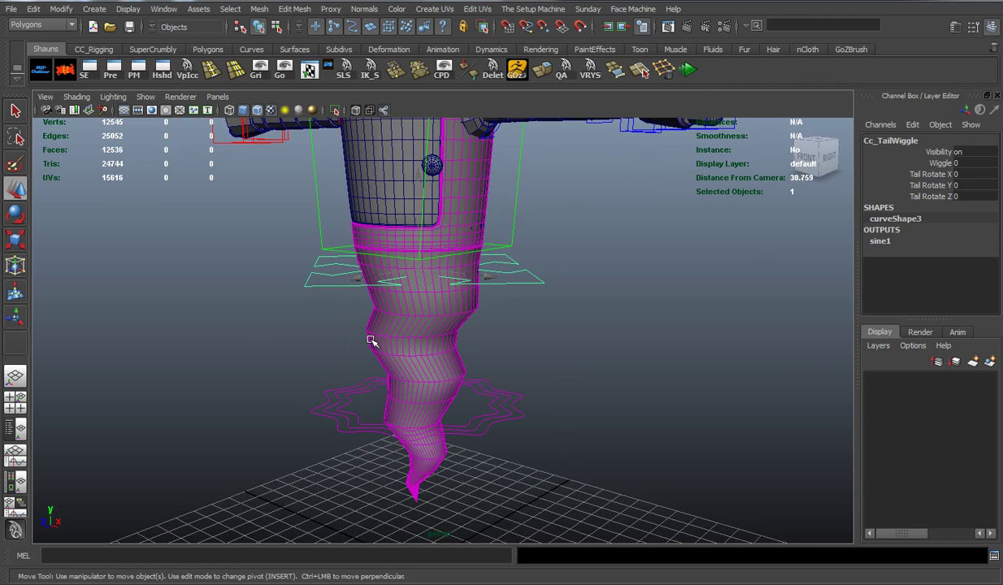
- Try out the tail control's Wiggle attribute and reset it to 0
{"action": "left_click", "coordinate": [940, 163]}
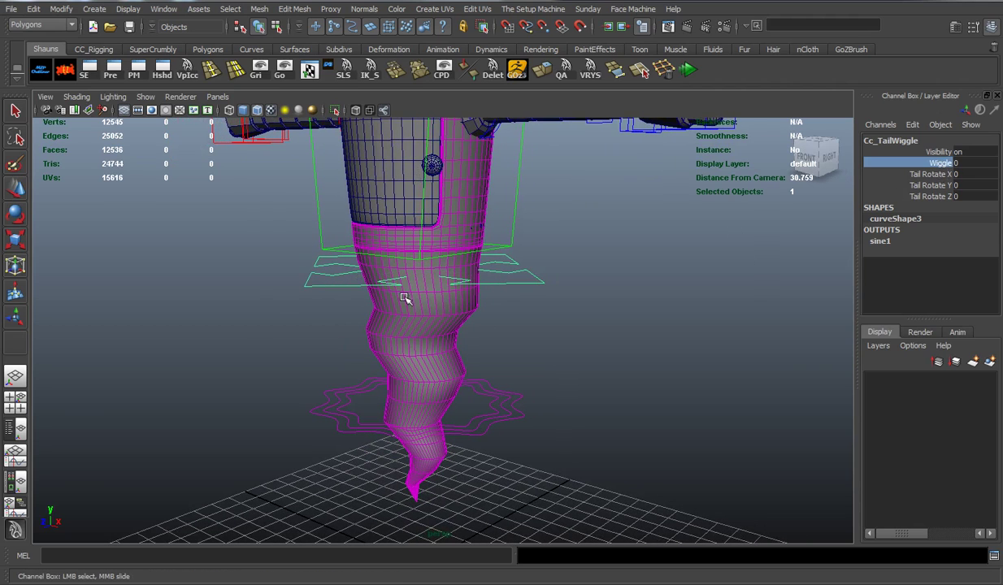
{"action": "middle_click_drag", "start_coordinate": [656, 309], "coordinate": [691, 268]}
{"action": "left_click", "coordinate": [978, 164]}
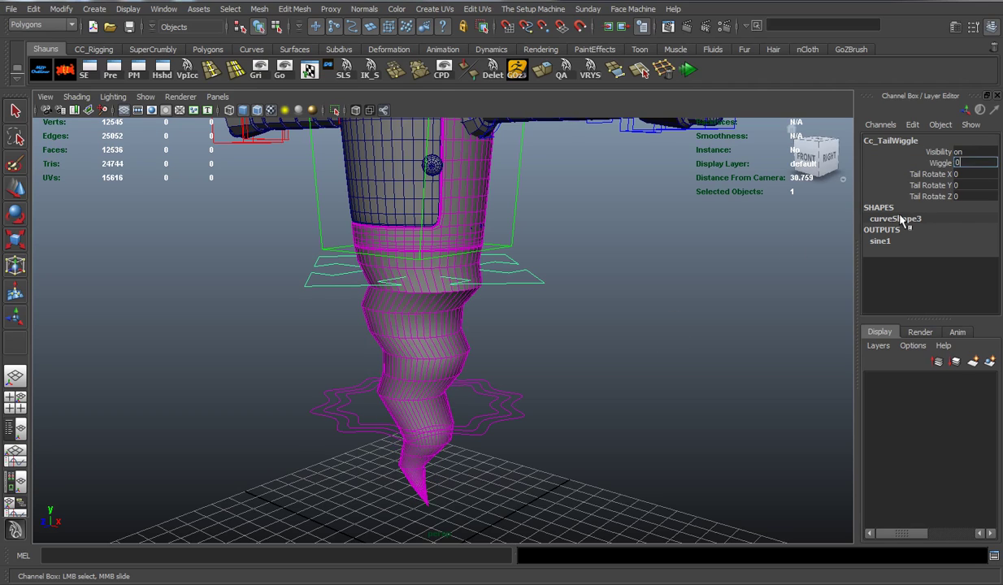
{"action": "type", "text": "0"}
{"action": "key", "text": "Return"}
- Try bending the tail with Tail Rotate X and Tail Rotate Y, undoing each change
{"action": "left_click", "coordinate": [933, 175]}
{"action": "middle_click_drag", "start_coordinate": [678, 271], "coordinate": [585, 287]}
{"action": "key", "text": "ctrl+z"}
{"action": "left_click", "coordinate": [930, 185]}
{"action": "middle_click_drag", "start_coordinate": [805, 203], "coordinate": [759, 229]}
{"action": "key", "text": "ctrl+z"}
- Bend the tail with Tail Rotate Z at 4.8 and Wiggle at 8.2, reset all tail attributes to 0, and deselect
{"action": "left_click", "coordinate": [903, 197]}
{"action": "left_click", "coordinate": [940, 163]}
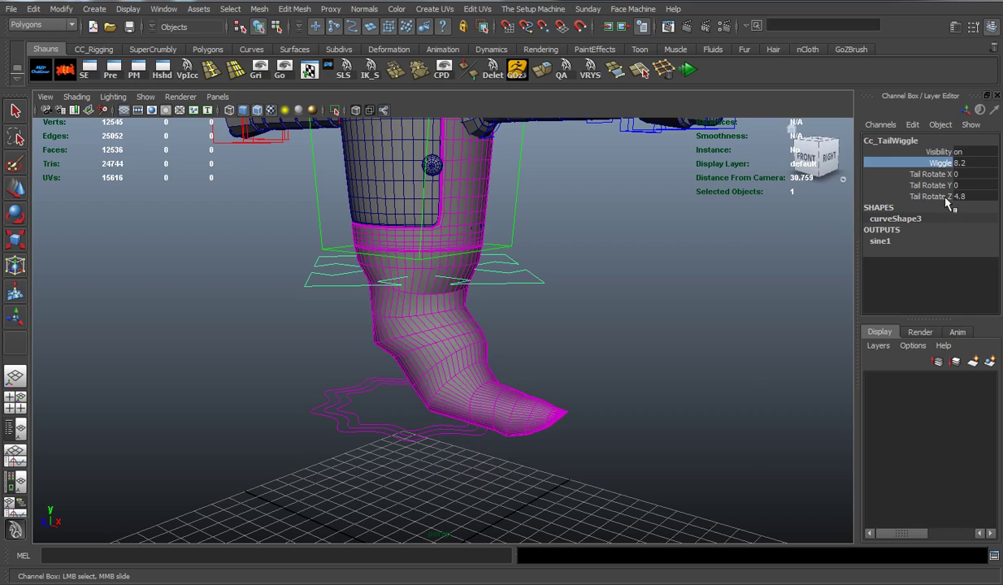
{"action": "left_click", "coordinate": [976, 165]}
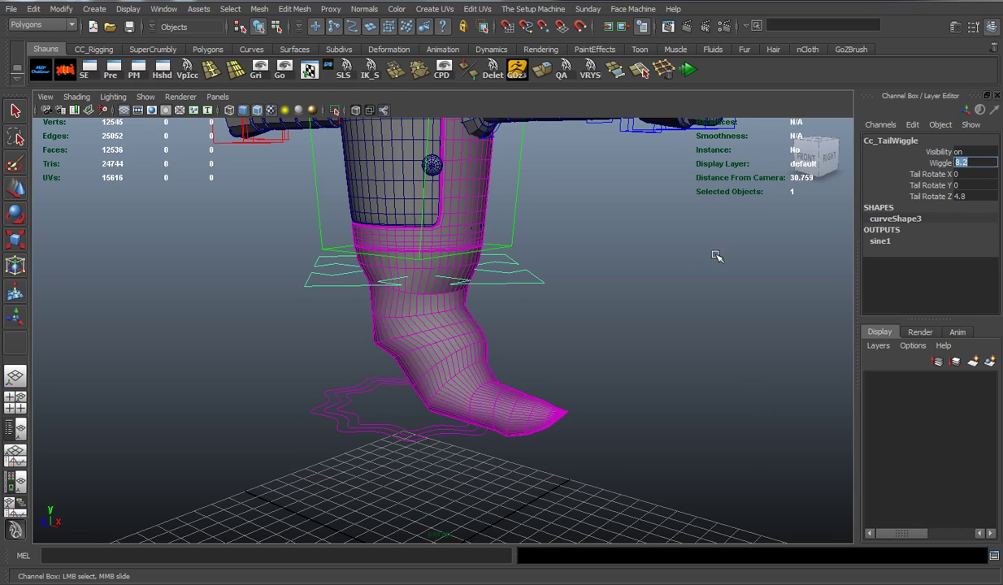
{"action": "left_click_drag", "start_coordinate": [941, 162], "coordinate": [976, 203]}
{"action": "type", "text": "0"}
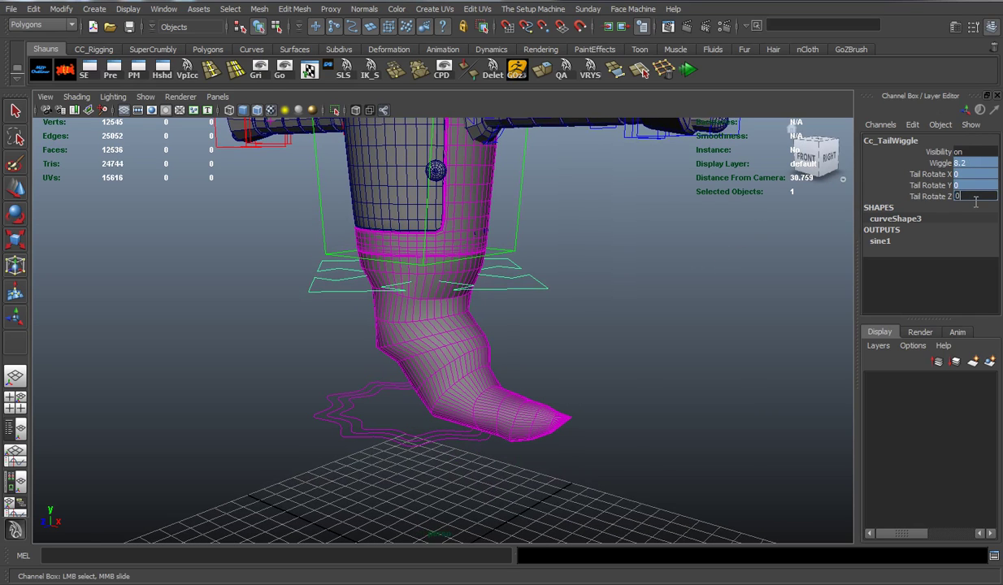
{"action": "key", "text": "Return"}
{"action": "left_click", "coordinate": [571, 282]}
- Select the box-shaped body control around the torso and open the chest door by setting Door Movements to 5
{"action": "left_click_drag", "start_coordinate": [570, 281], "coordinate": [665, 252], "text": "alt"}
{"action": "middle_click_drag", "start_coordinate": [665, 252], "coordinate": [652, 313], "text": "alt"}
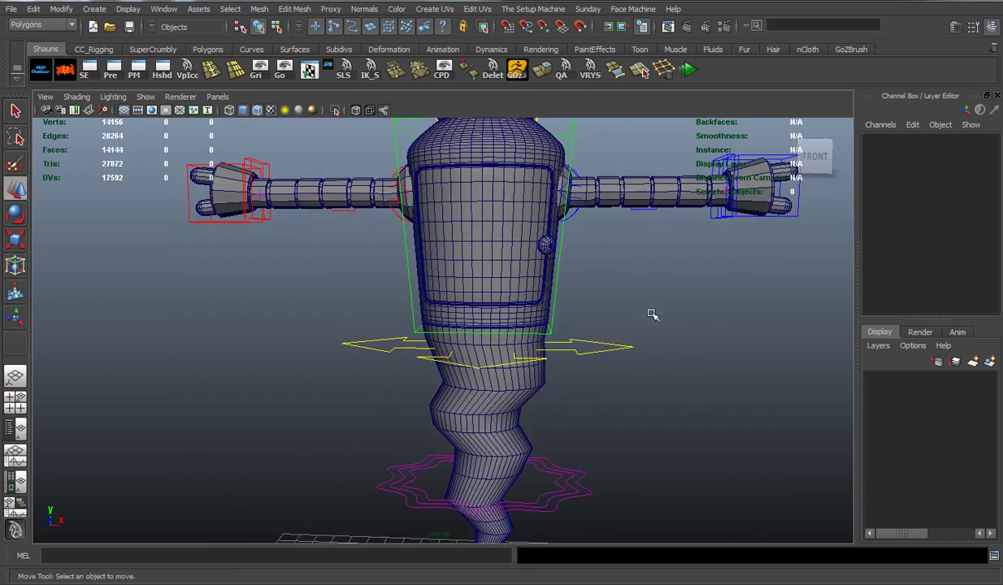
{"action": "left_click_drag", "start_coordinate": [652, 314], "coordinate": [630, 309], "text": "alt"}
{"action": "middle_click_drag", "start_coordinate": [630, 309], "coordinate": [618, 329], "text": "alt"}
{"action": "left_click", "coordinate": [561, 201]}
{"action": "left_click_drag", "start_coordinate": [561, 202], "coordinate": [667, 285], "text": "alt"}
{"action": "scroll", "coordinate": [974, 253], "scroll_direction": "down", "scroll_amount": 3}
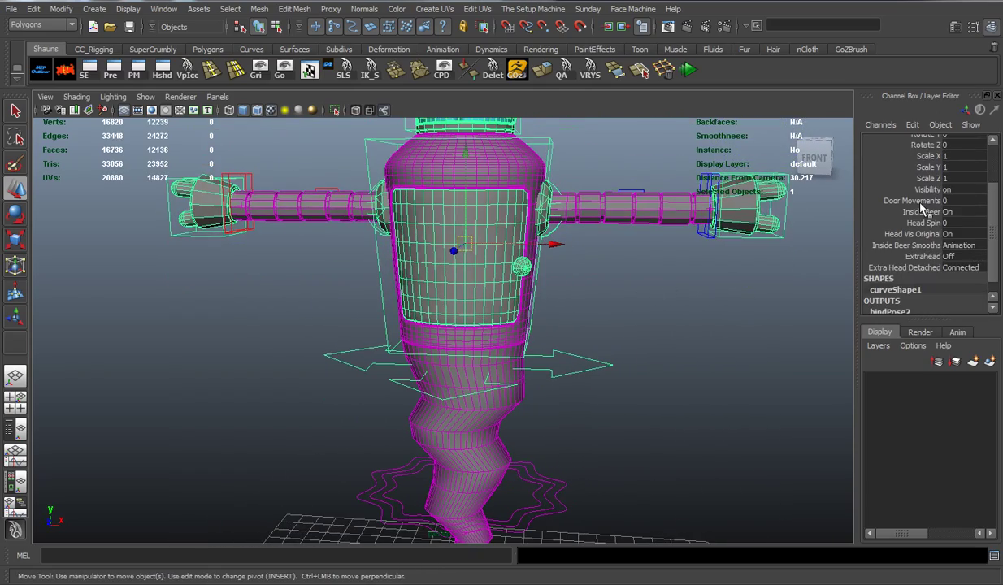
{"action": "left_click", "coordinate": [903, 200]}
{"action": "middle_click_drag", "start_coordinate": [691, 285], "coordinate": [783, 288]}
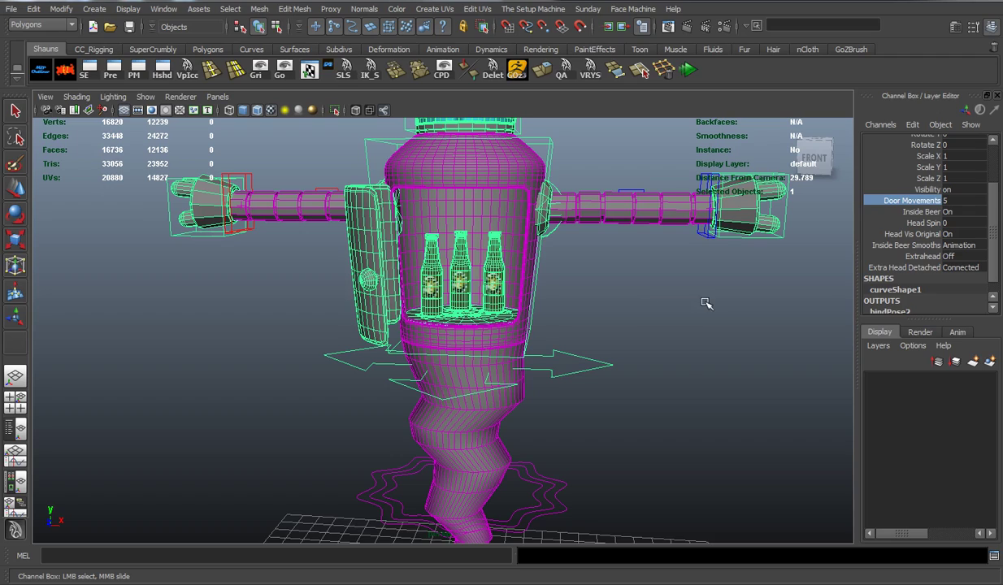
- Switch the body control's Inside Beer to Off and close the chest door by setting Door Movements to 0
{"action": "left_click", "coordinate": [959, 213]}
{"action": "left_click", "coordinate": [959, 223]}
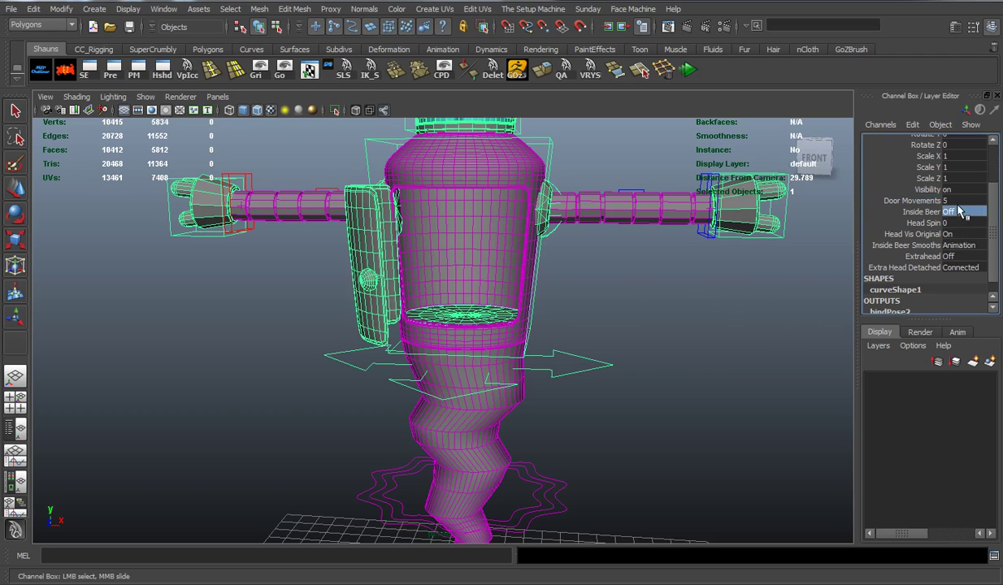
{"action": "left_click", "coordinate": [929, 203]}
{"action": "middle_click_drag", "start_coordinate": [793, 282], "coordinate": [737, 297]}
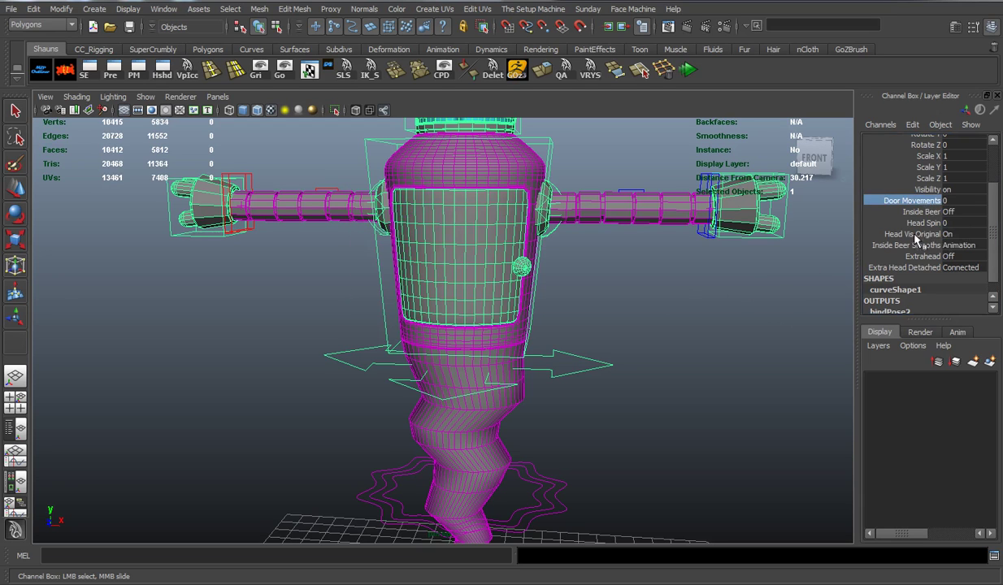
- Bring the head into view, spin it with Head Spin to -25, and reset Head Spin to 0
{"action": "left_click", "coordinate": [922, 224]}
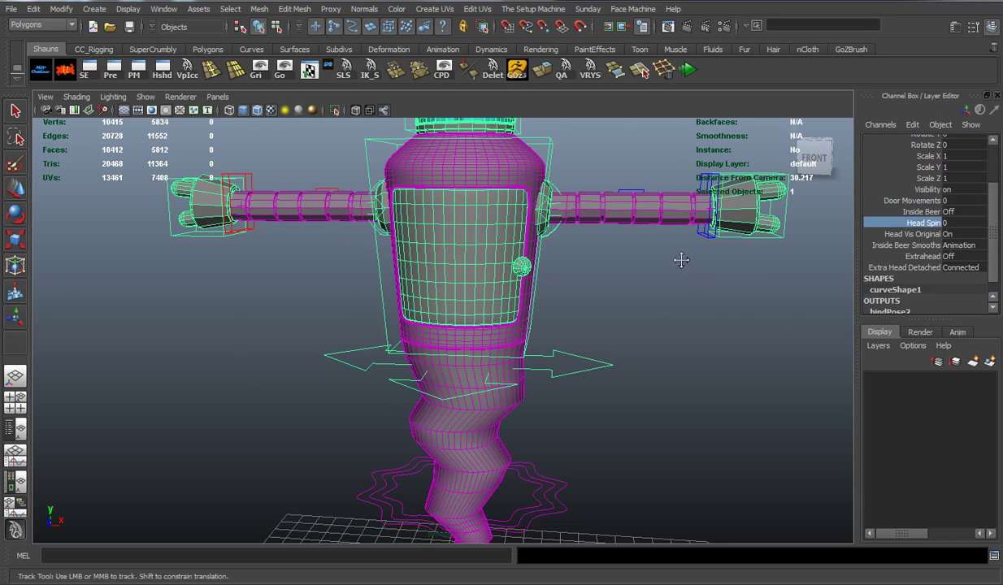
{"action": "middle_click_drag", "start_coordinate": [679, 259], "coordinate": [305, 299], "text": "alt"}
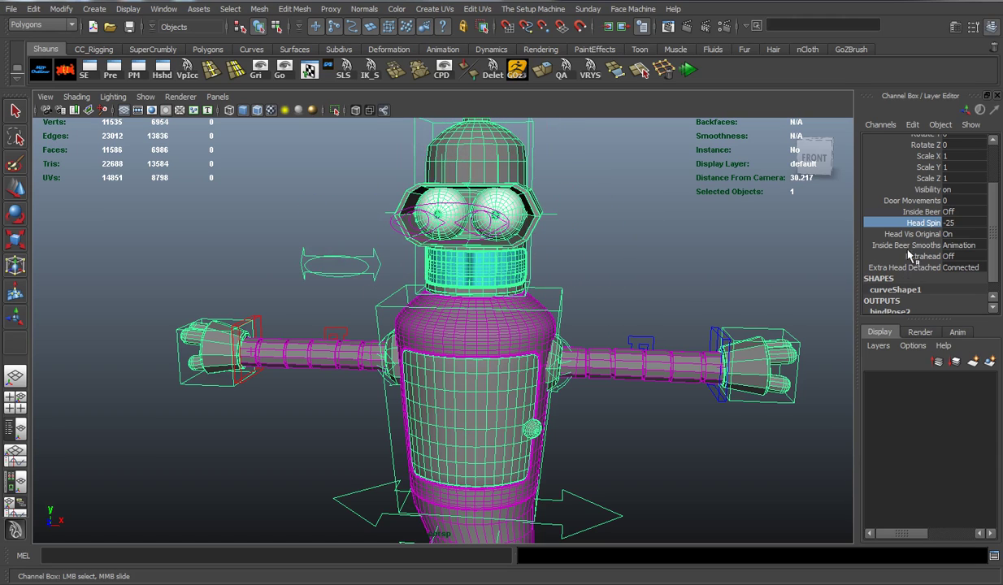
{"action": "double_click", "coordinate": [953, 226]}
{"action": "key", "text": "Return"}
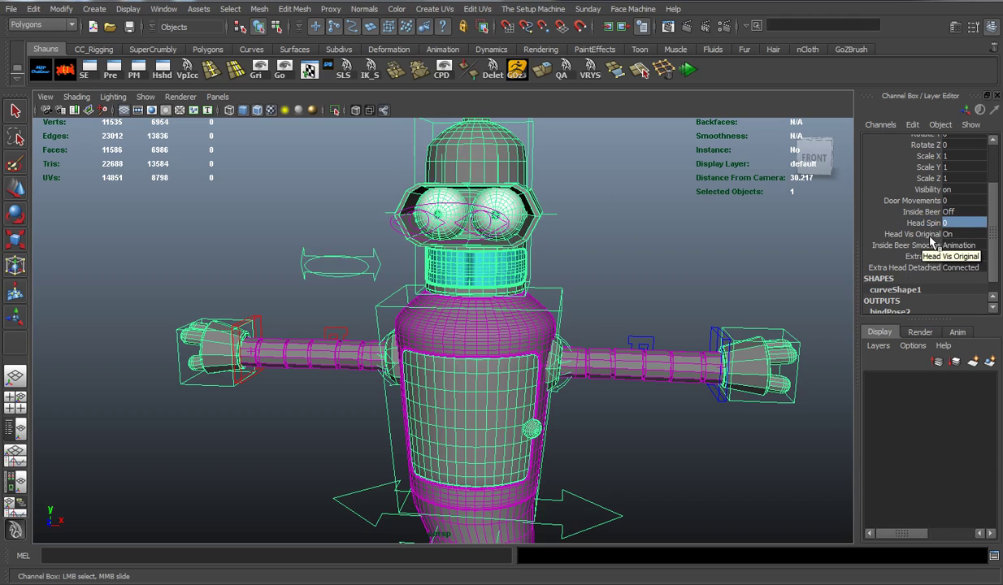
- Hide the original head by setting Head Vis Original to Off, keeping the body control selected
{"action": "left_click", "coordinate": [955, 235]}
{"action": "left_click", "coordinate": [957, 247]}
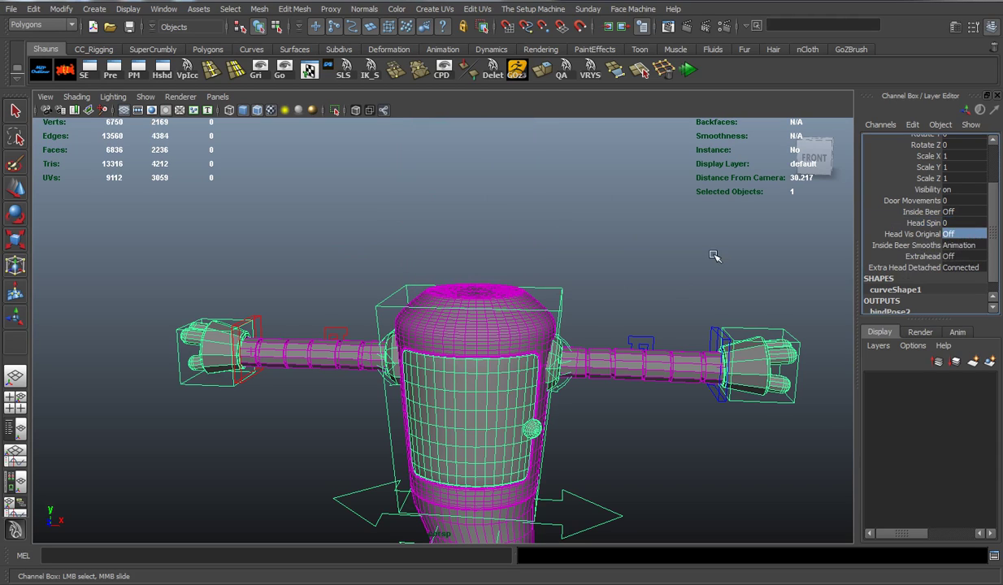
{"action": "left_click", "coordinate": [715, 258]}
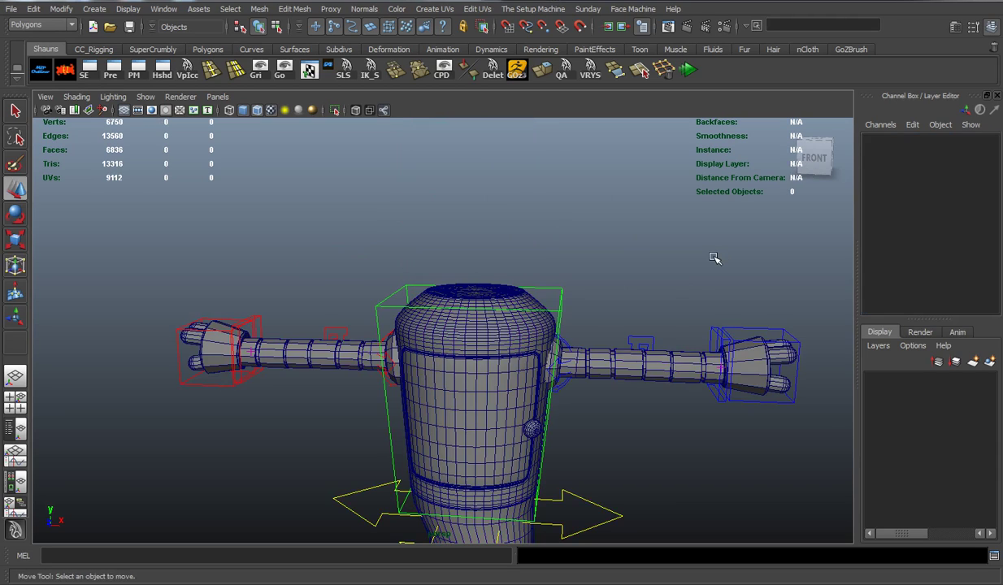
{"action": "middle_click_drag", "start_coordinate": [715, 257], "coordinate": [715, 244], "text": "alt"}
{"action": "key", "text": "ctrl+z"}
{"action": "scroll", "coordinate": [935, 276], "scroll_direction": "down", "scroll_amount": 3}
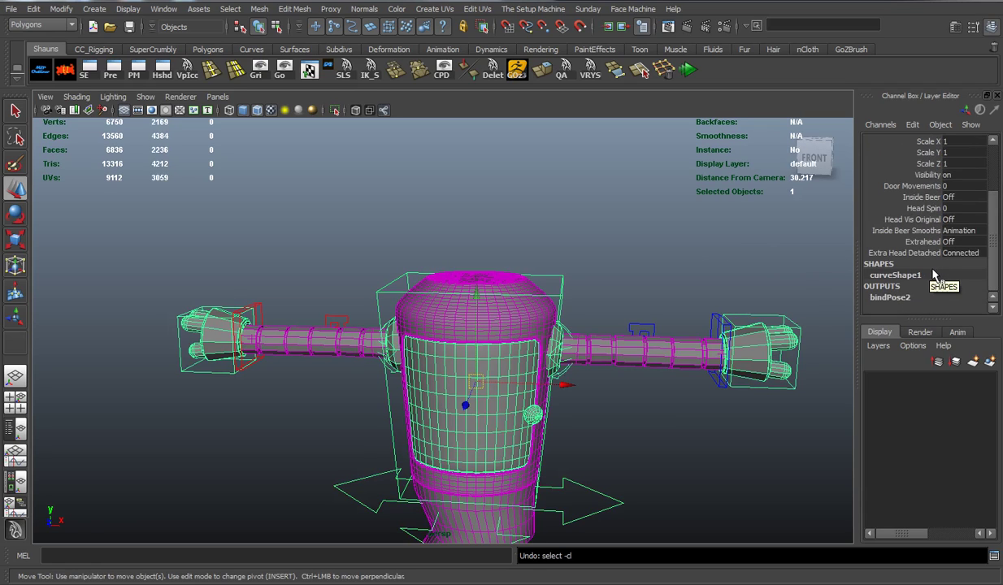
- Show the extra head by setting Extrahead to On, test-move the body control, and undo the move
{"action": "left_click", "coordinate": [949, 241]}
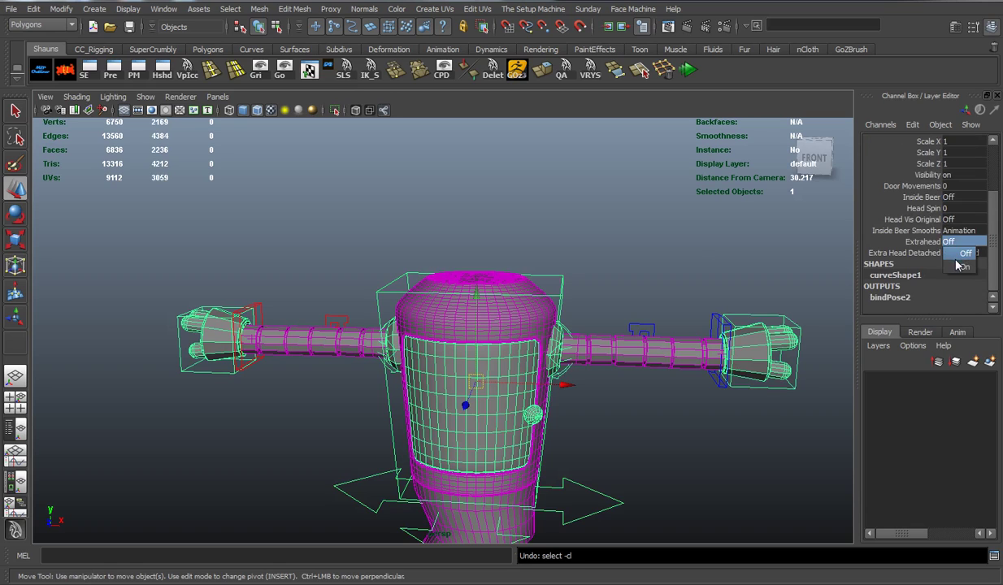
{"action": "left_click", "coordinate": [960, 268]}
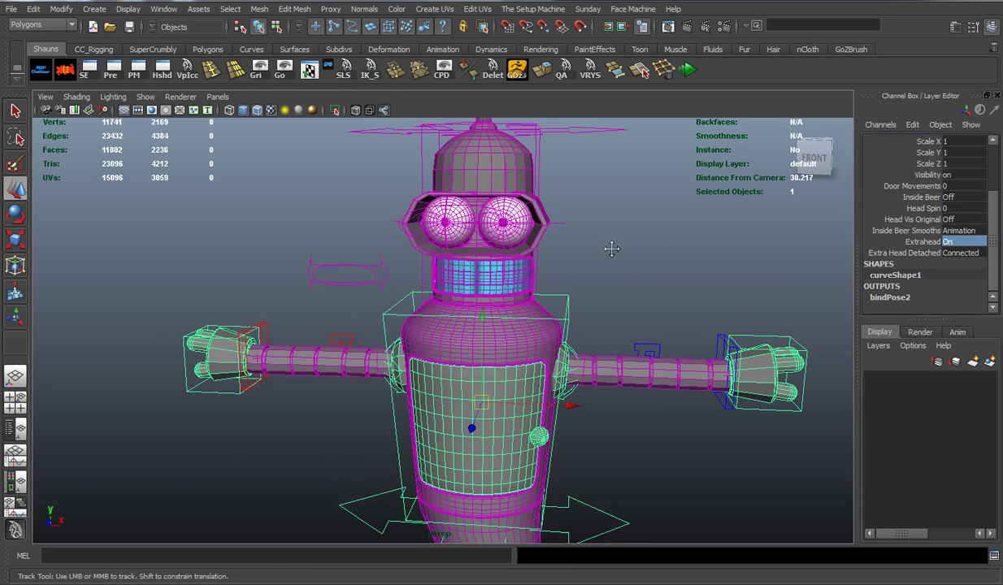
{"action": "mouse_move", "coordinate": [486, 406]}
{"action": "left_mouse_down"}
{"action": "mouse_move", "coordinate": [540, 439]}
{"action": "mouse_move", "coordinate": [477, 445]}
{"action": "mouse_move", "coordinate": [479, 410]}
{"action": "left_mouse_up"}
{"action": "key", "text": "ctrl+z"}
- Set Extra Head Detached to Free and move the body control away from the floating head
{"action": "left_click", "coordinate": [947, 253]}
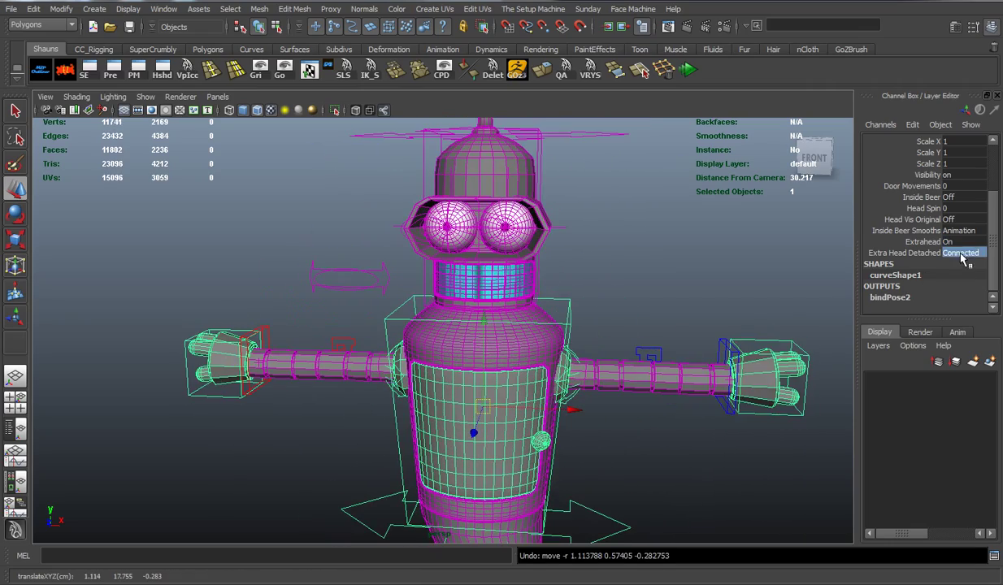
{"action": "left_click", "coordinate": [949, 265]}
{"action": "middle_click_drag", "start_coordinate": [640, 324], "coordinate": [637, 255], "text": "alt"}
{"action": "left_click_drag", "start_coordinate": [500, 351], "coordinate": [512, 332]}
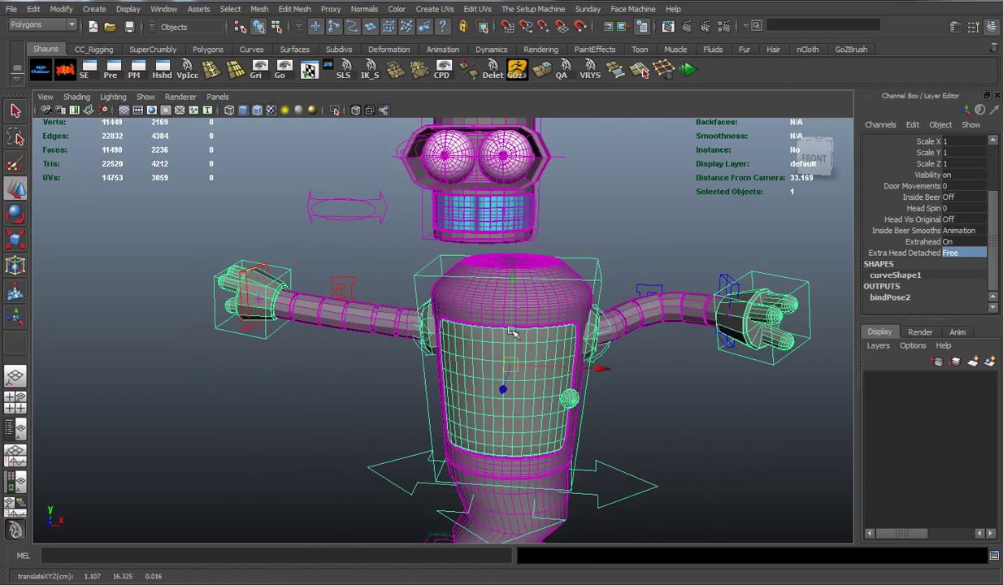
- Test the extra head's mouth control over the mouth and return it beside the head at Translate X -5.247, with Y and Z at 0
{"action": "left_click", "coordinate": [365, 212]}
{"action": "left_click_drag", "start_coordinate": [353, 218], "coordinate": [464, 226]}
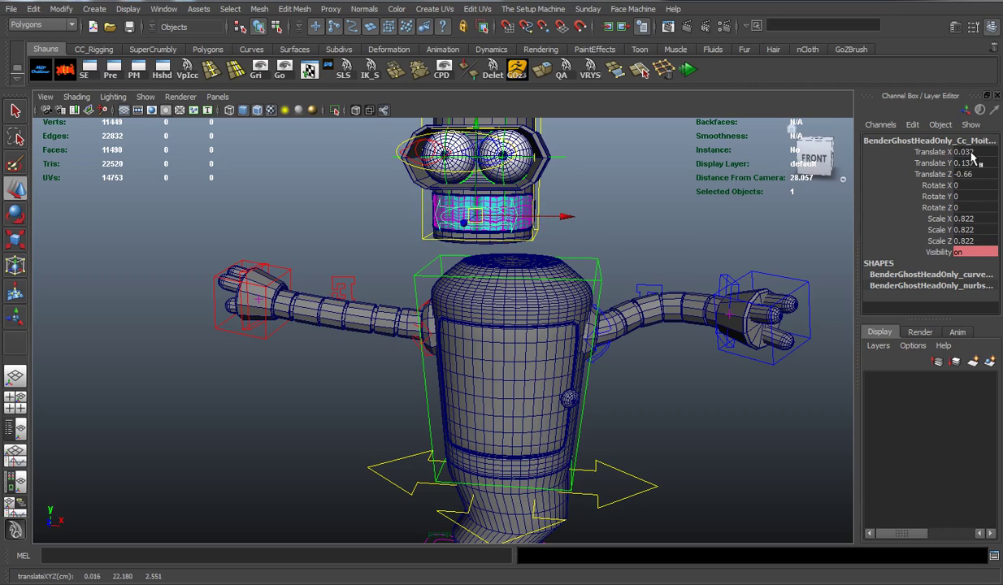
{"action": "left_click_drag", "start_coordinate": [966, 152], "coordinate": [976, 175]}
{"action": "key", "text": "Return"}
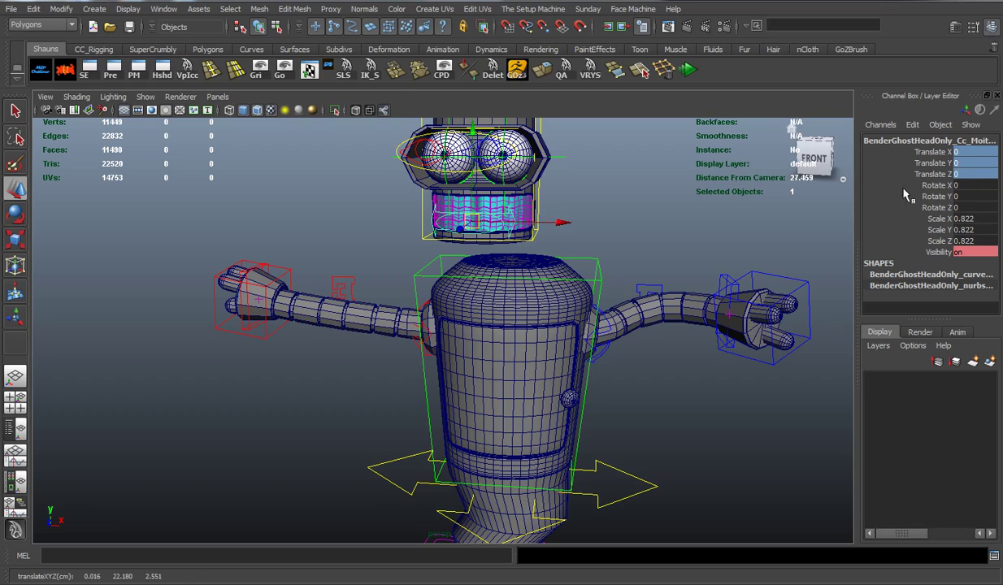
{"action": "middle_click_drag", "start_coordinate": [468, 228], "coordinate": [434, 240]}
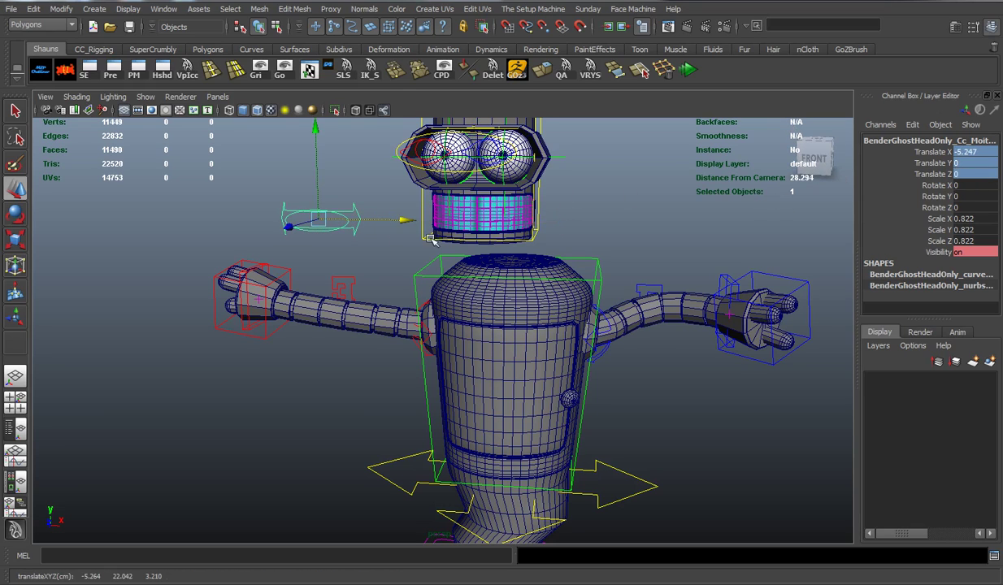
- Select the body control and reset its Translate X, Y and Z to 0
{"action": "left_click", "coordinate": [599, 281]}
{"action": "left_click_drag", "start_coordinate": [956, 152], "coordinate": [972, 175]}
{"action": "type", "text": "0"}
{"action": "key", "text": "Return"}
- Set the body control's Extra Head Detached to Connected and hide the extra head by setting Extrahead to Off
{"action": "scroll", "coordinate": [965, 244], "scroll_direction": "down", "scroll_amount": 2}
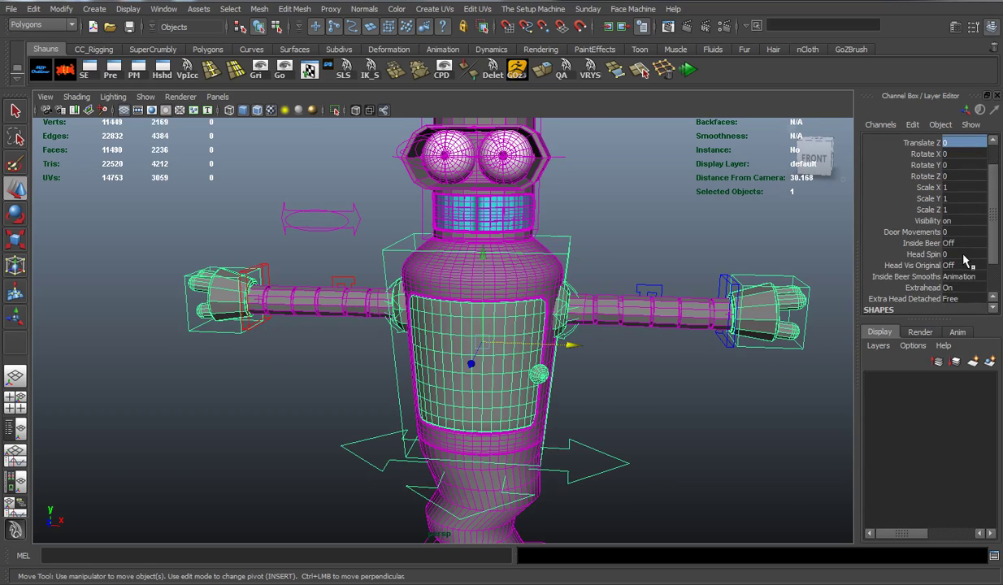
{"action": "left_click", "coordinate": [966, 300]}
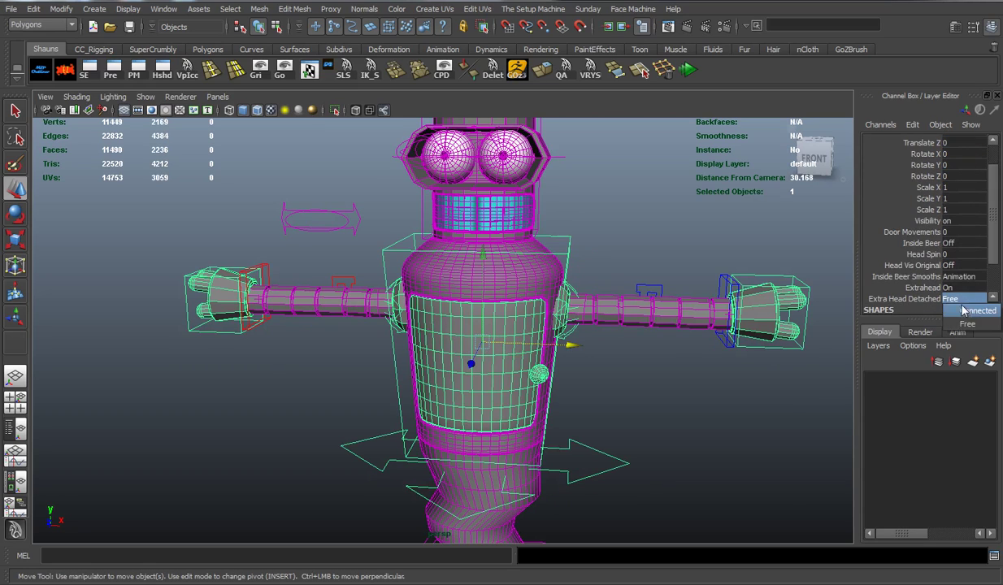
{"action": "left_click", "coordinate": [947, 317]}
{"action": "left_click", "coordinate": [950, 288]}
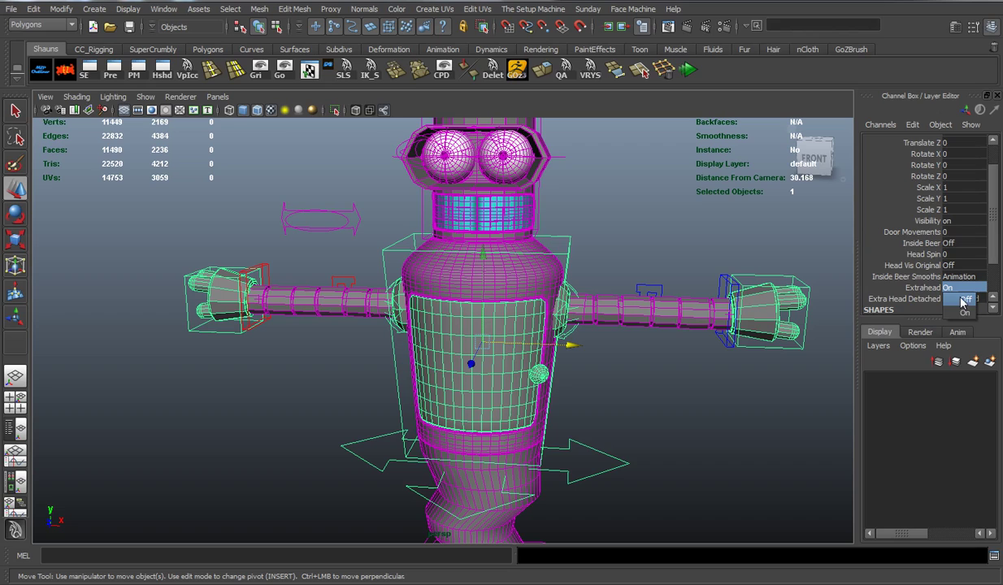
{"action": "left_click", "coordinate": [966, 301]}
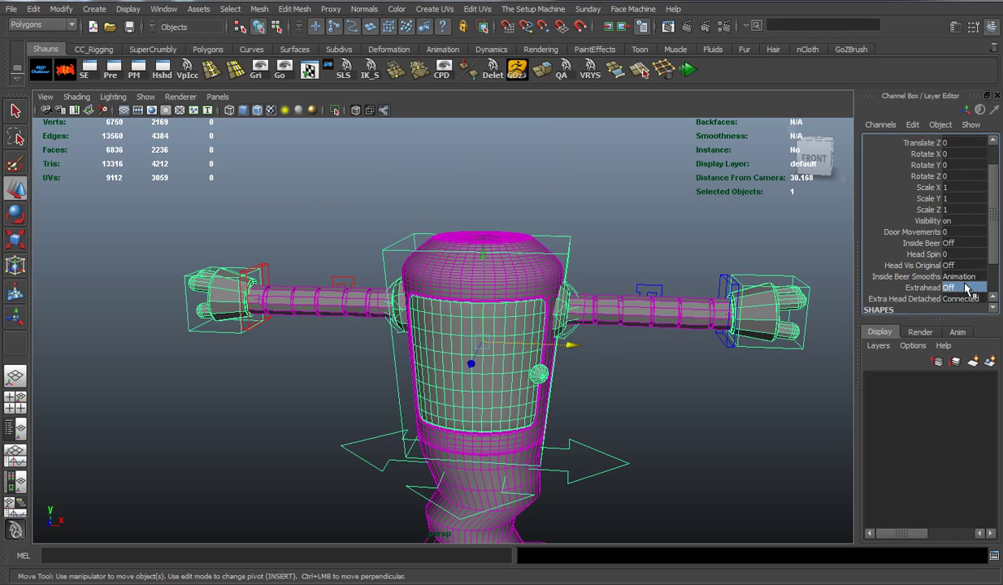
- Open the chest door by setting Door Movements to 5 and show the bottles by setting Inside Beer to On
{"action": "middle_click_drag", "start_coordinate": [709, 237], "coordinate": [757, 263], "text": "alt"}
{"action": "left_click", "coordinate": [911, 232]}
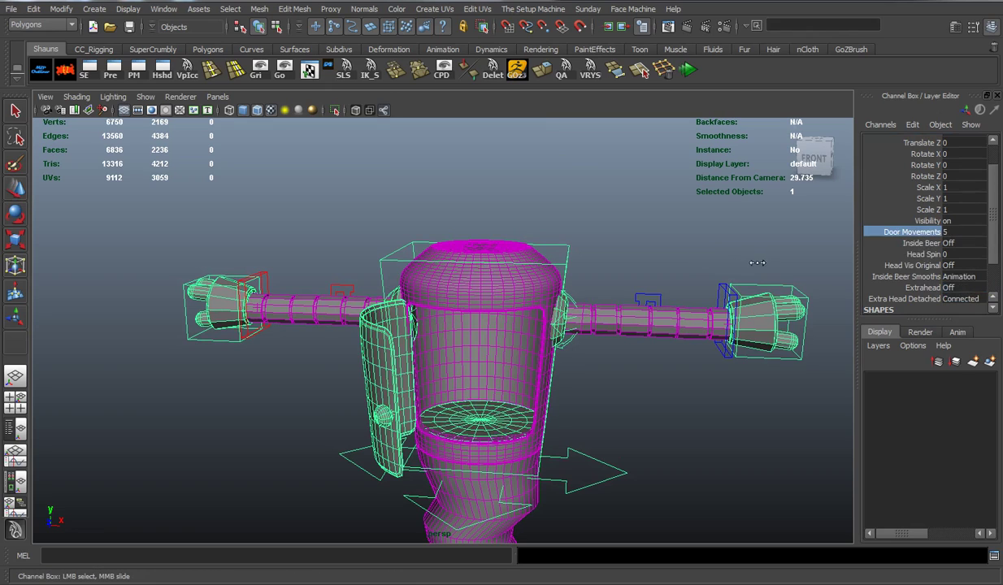
{"action": "left_click", "coordinate": [951, 244]}
{"action": "left_click", "coordinate": [961, 266]}
{"action": "left_click_drag", "start_coordinate": [712, 272], "coordinate": [688, 247], "text": "alt"}
{"action": "middle_click_drag", "start_coordinate": [569, 336], "coordinate": [568, 328], "text": "alt"}
{"action": "scroll", "coordinate": [567, 328], "scroll_direction": "up", "scroll_amount": 5}
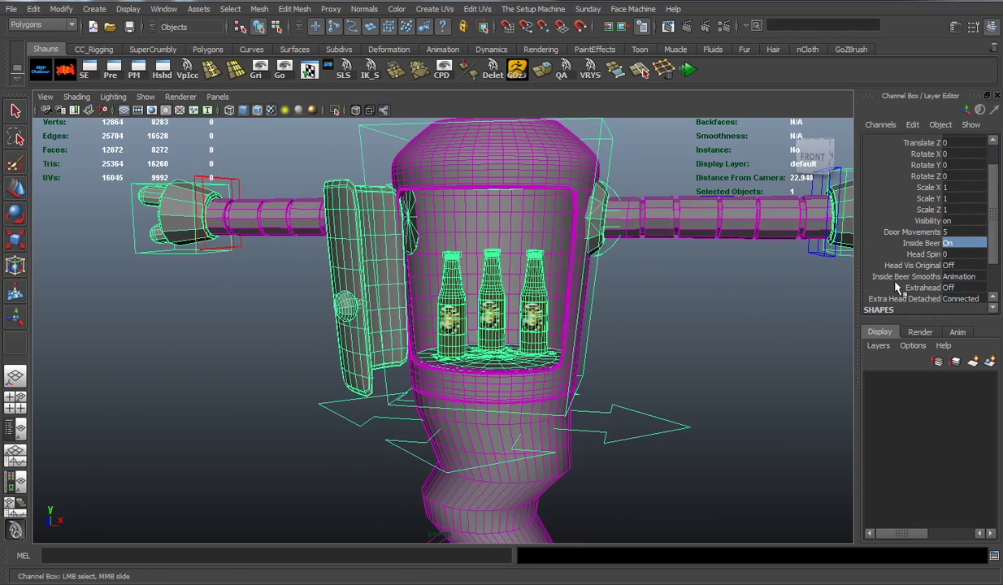
- Set Inside Beer Smooths to TotalySmoothed, inspect the bottles up close, and set it back to Animation
{"action": "left_click", "coordinate": [959, 276]}
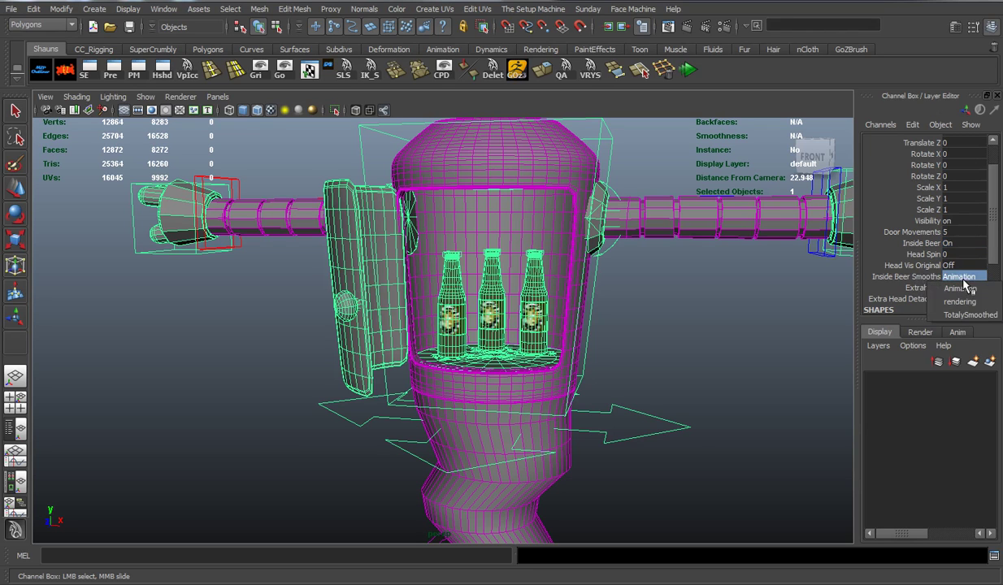
{"action": "left_click", "coordinate": [968, 316]}
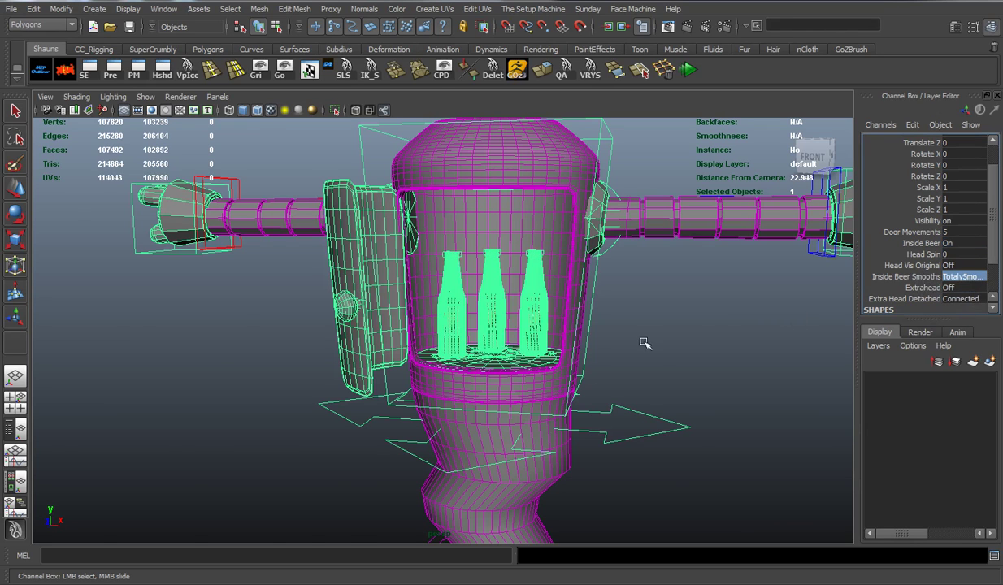
{"action": "scroll", "coordinate": [659, 344], "scroll_direction": "up", "scroll_amount": 10}
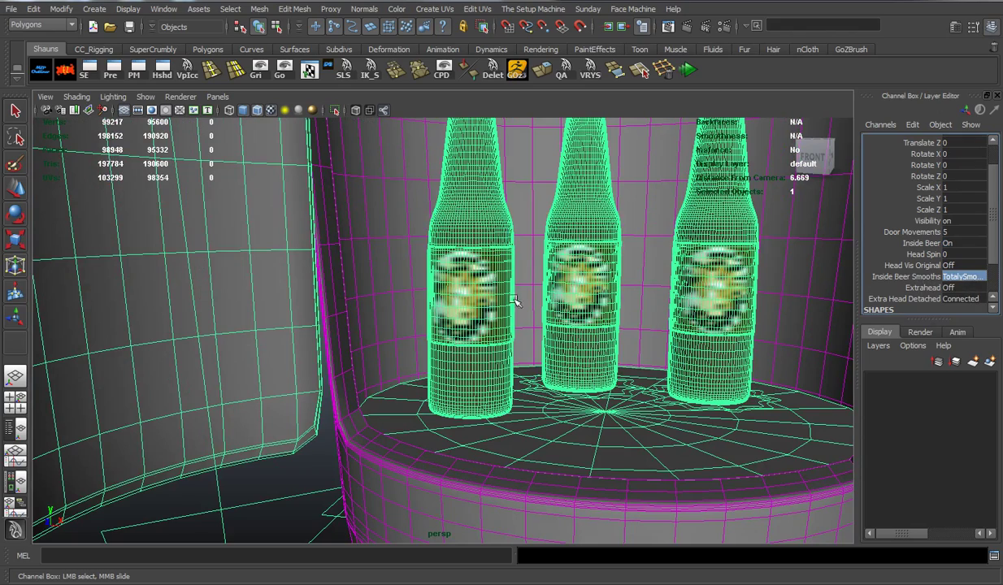
{"action": "left_click", "coordinate": [961, 278]}
{"action": "left_click", "coordinate": [966, 289]}
{"action": "scroll", "coordinate": [642, 320], "scroll_direction": "down", "scroll_amount": 6}
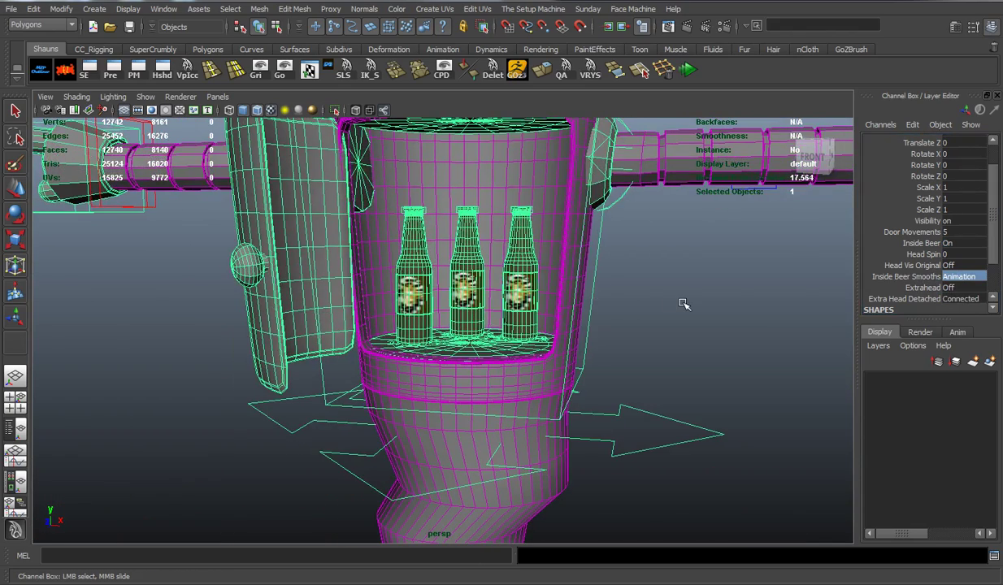
- Close the body control's chest door by setting Door Movements to 0 and hide the bottles by setting Inside Beer to Off
{"action": "scroll", "coordinate": [684, 304], "scroll_direction": "down", "scroll_amount": 3}
{"action": "left_click", "coordinate": [658, 273]}
{"action": "left_click", "coordinate": [571, 163]}
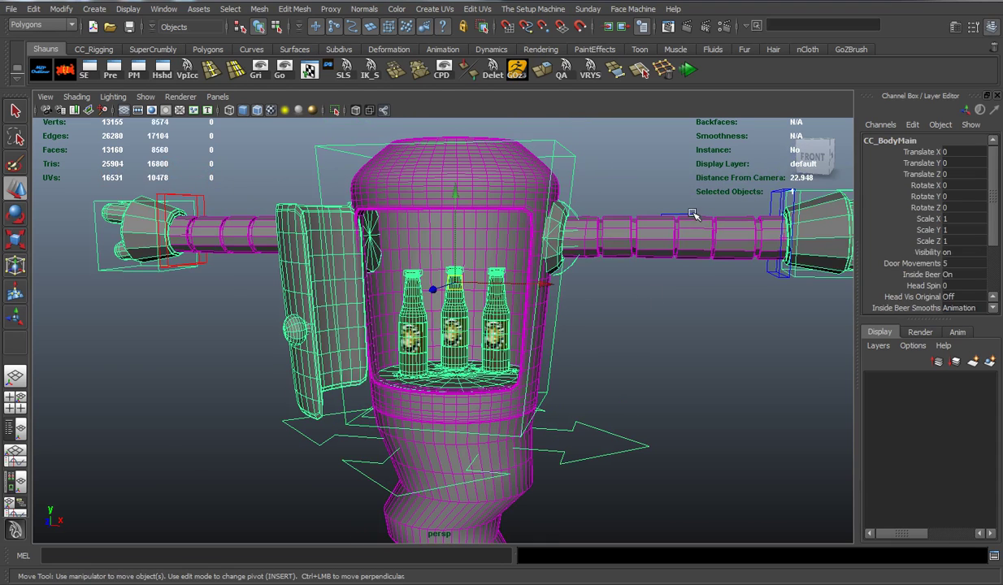
{"action": "left_click", "coordinate": [911, 263]}
{"action": "middle_click_drag", "start_coordinate": [746, 308], "coordinate": [665, 328]}
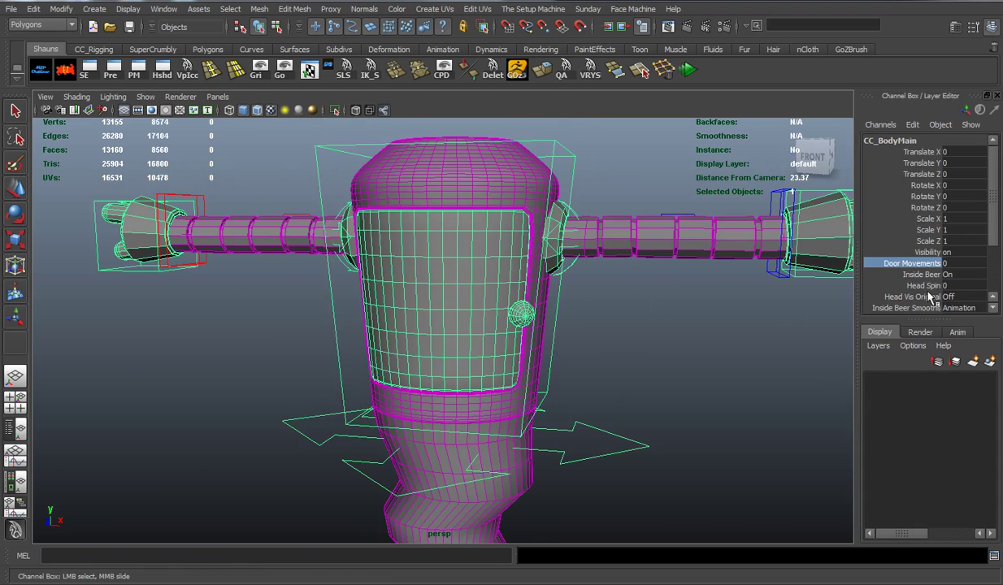
{"action": "scroll", "coordinate": [966, 290], "scroll_direction": "down", "scroll_amount": 1}
{"action": "left_click", "coordinate": [958, 244]}
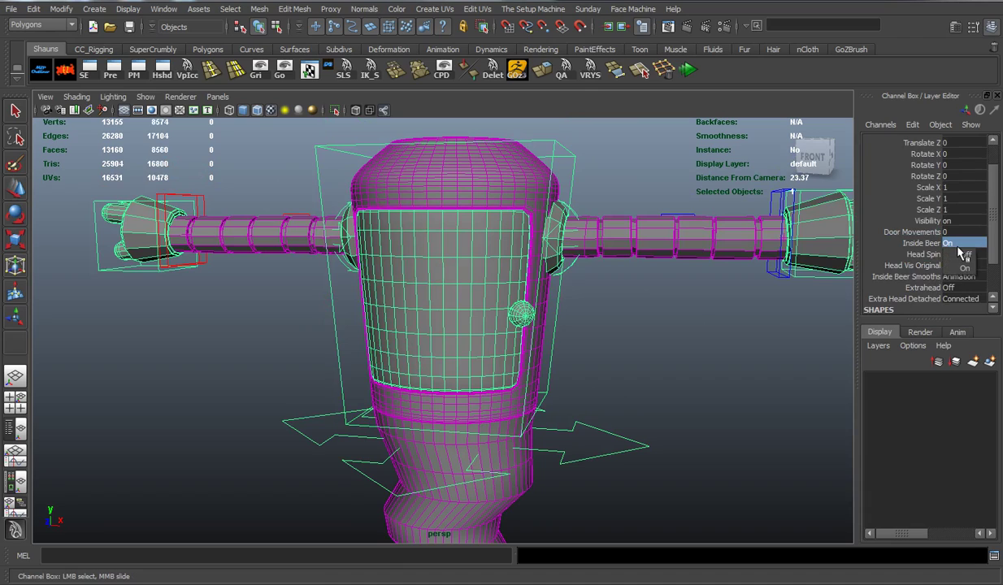
{"action": "left_click", "coordinate": [963, 255]}
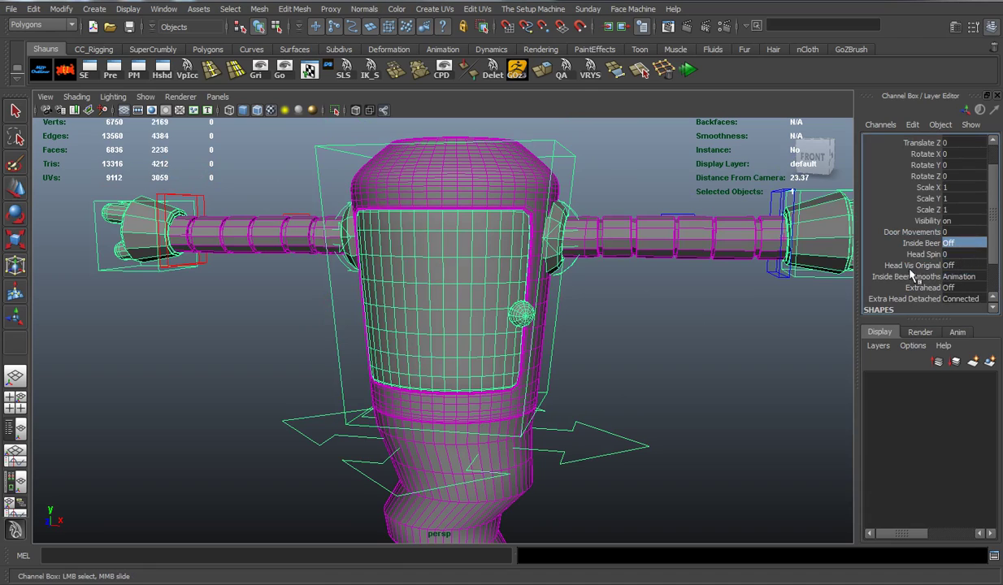
- Select the left hand control, test-rotate it about 31 degrees around Y, and undo the rotation
{"action": "left_click", "coordinate": [726, 351]}
{"action": "left_click_drag", "start_coordinate": [723, 351], "coordinate": [623, 266], "text": "alt"}
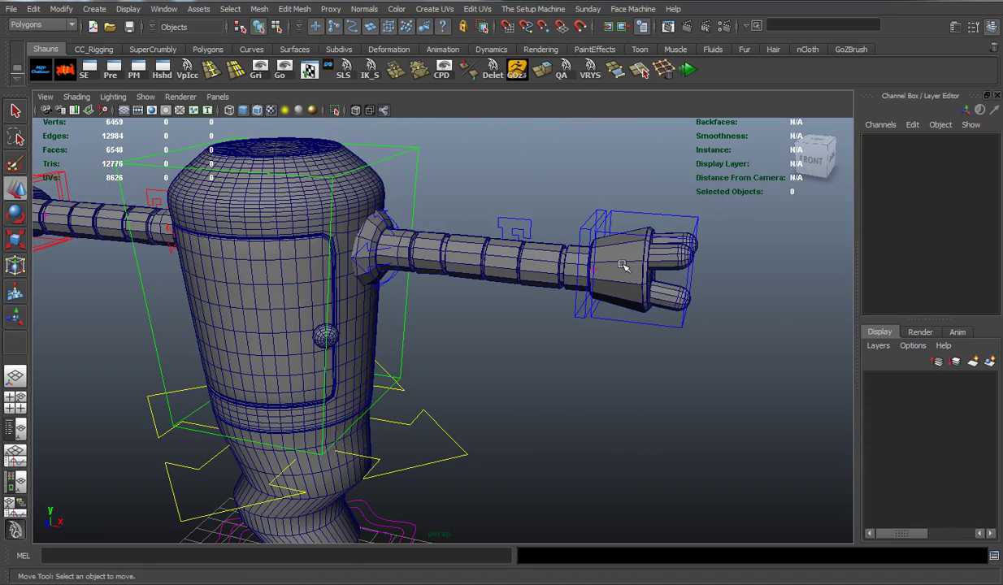
{"action": "left_click", "coordinate": [667, 221]}
{"action": "left_click_drag", "start_coordinate": [667, 221], "coordinate": [650, 237], "text": "alt"}
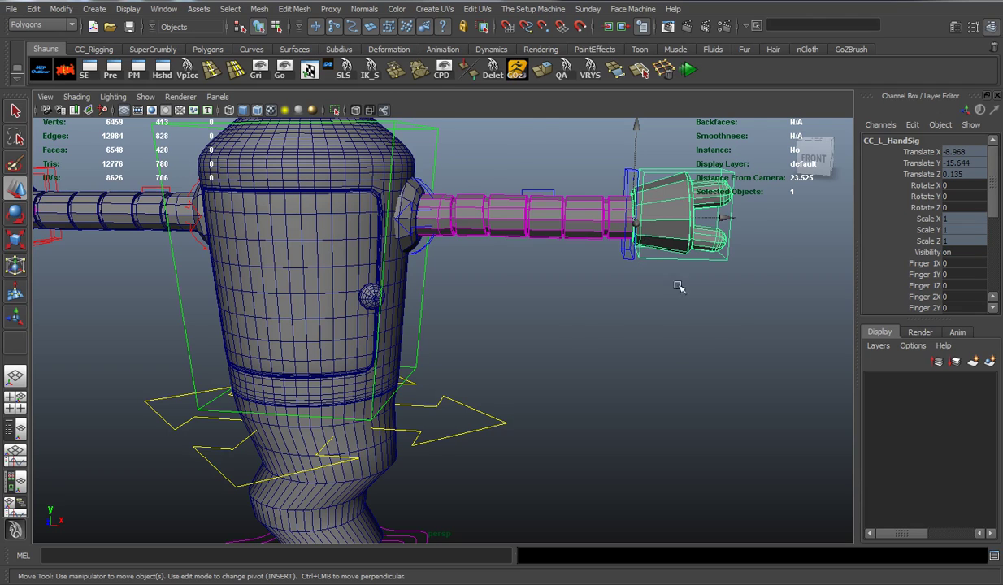
{"action": "key", "text": "e"}
{"action": "left_click_drag", "start_coordinate": [755, 233], "coordinate": [794, 244]}
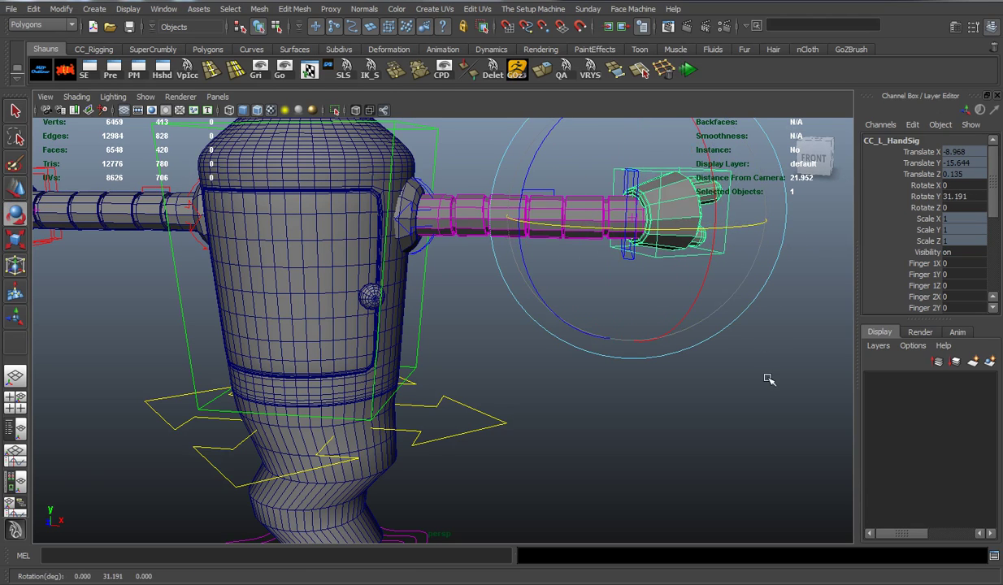
{"action": "key", "text": "ctrl+z"}
- Test the left hand's finger movement with the Finger 1X through Finger 3Z attributes and undo the change
{"action": "scroll", "coordinate": [974, 271], "scroll_direction": "down", "scroll_amount": 2}
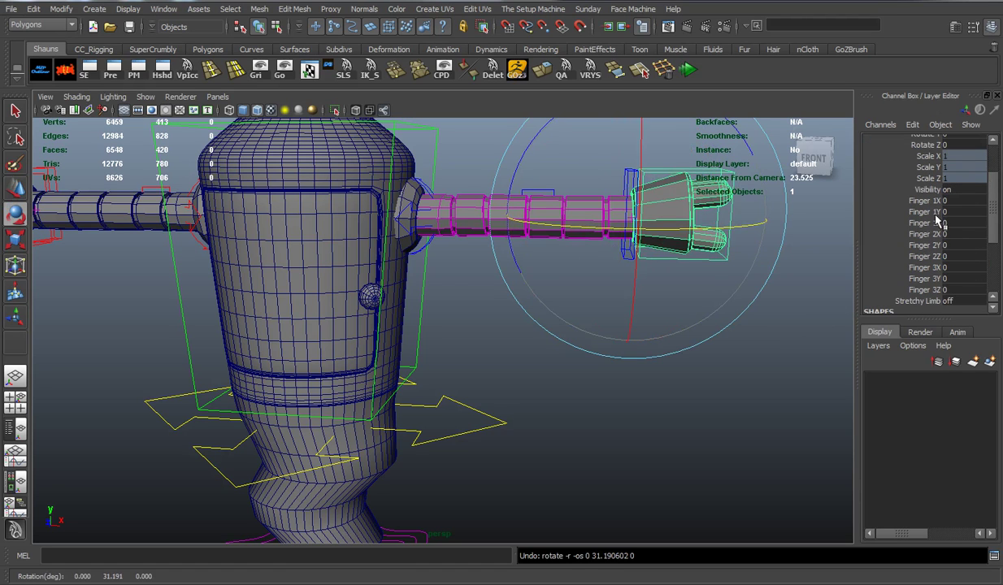
{"action": "left_click_drag", "start_coordinate": [926, 200], "coordinate": [927, 290]}
{"action": "left_click_drag", "start_coordinate": [712, 318], "coordinate": [695, 340], "text": "alt"}
{"action": "middle_click_drag", "start_coordinate": [695, 340], "coordinate": [404, 333]}
{"action": "key", "text": "ctrl+z"}
- Set the left hand's Stretchy Limb to On and stretch the arm by moving its IK control to about 9.745 in Translate X
{"action": "left_click", "coordinate": [955, 303]}
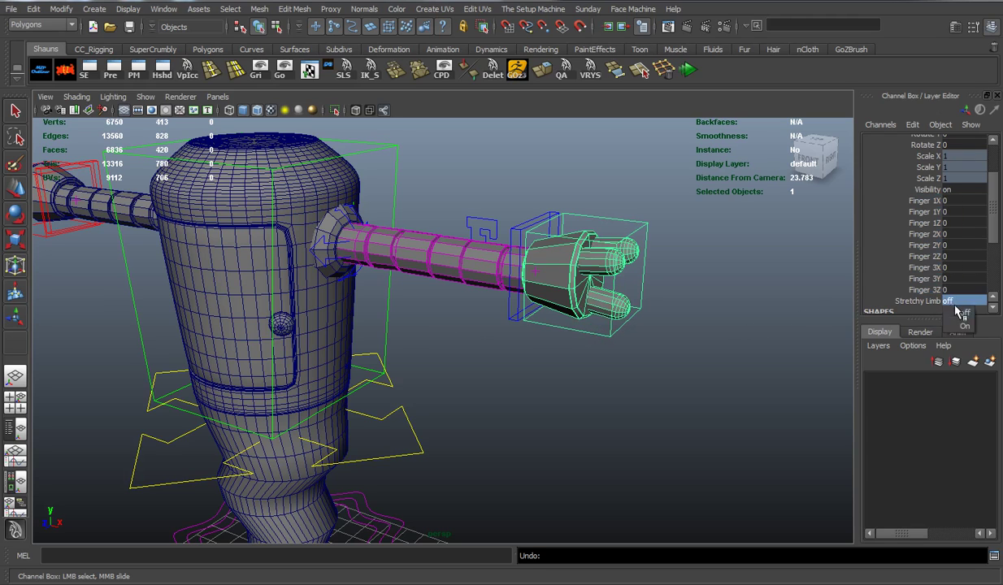
{"action": "left_click", "coordinate": [960, 327]}
{"action": "left_click_drag", "start_coordinate": [710, 374], "coordinate": [722, 365], "text": "alt"}
{"action": "left_click", "coordinate": [723, 365]}
{"action": "left_click_drag", "start_coordinate": [668, 338], "coordinate": [651, 346], "text": "alt"}
{"action": "left_click", "coordinate": [618, 307]}
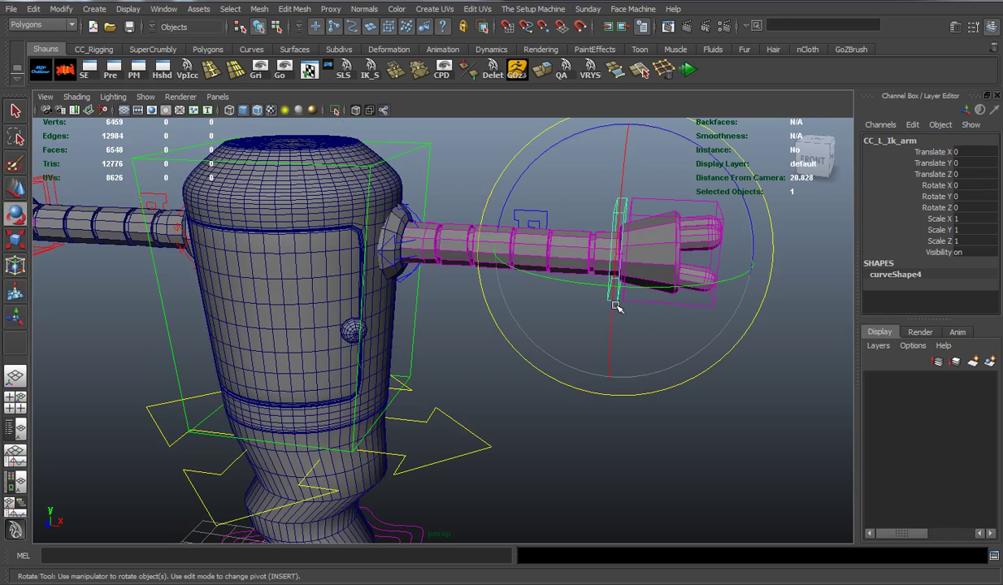
{"action": "key", "text": "w"}
{"action": "left_click_drag", "start_coordinate": [616, 292], "coordinate": [847, 272]}
- Scale the whole rig with the world control down to about 0.207 and up to about 0.906, and reset Scale X, Y and Z to 1
{"action": "right_click_drag", "start_coordinate": [674, 341], "coordinate": [547, 331], "text": "alt"}
{"action": "middle_click_drag", "start_coordinate": [546, 332], "coordinate": [555, 244], "text": "alt"}
{"action": "left_click_drag", "start_coordinate": [556, 243], "coordinate": [455, 335], "text": "alt"}
{"action": "left_click", "coordinate": [441, 325]}
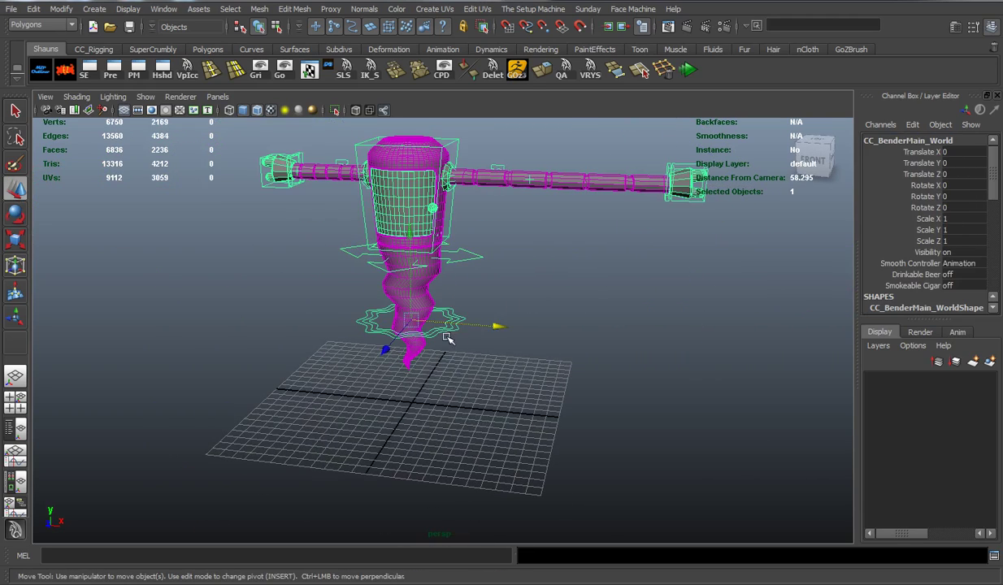
{"action": "key", "text": "r"}
{"action": "right_click_drag", "start_coordinate": [413, 327], "coordinate": [98, 348], "text": "alt"}
{"action": "middle_click_drag", "start_coordinate": [99, 348], "coordinate": [159, 332]}
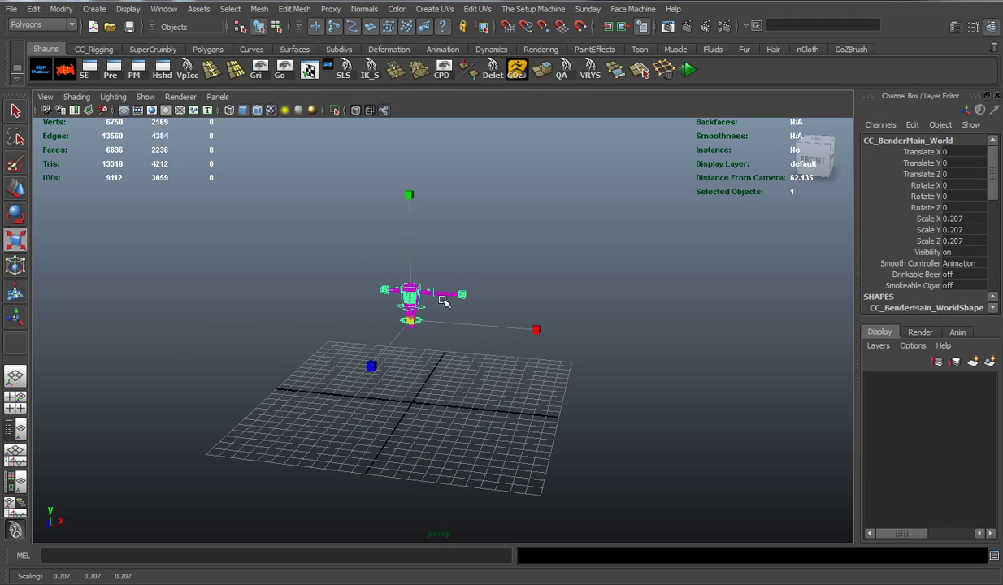
{"action": "left_click_drag", "start_coordinate": [423, 329], "coordinate": [976, 243]}
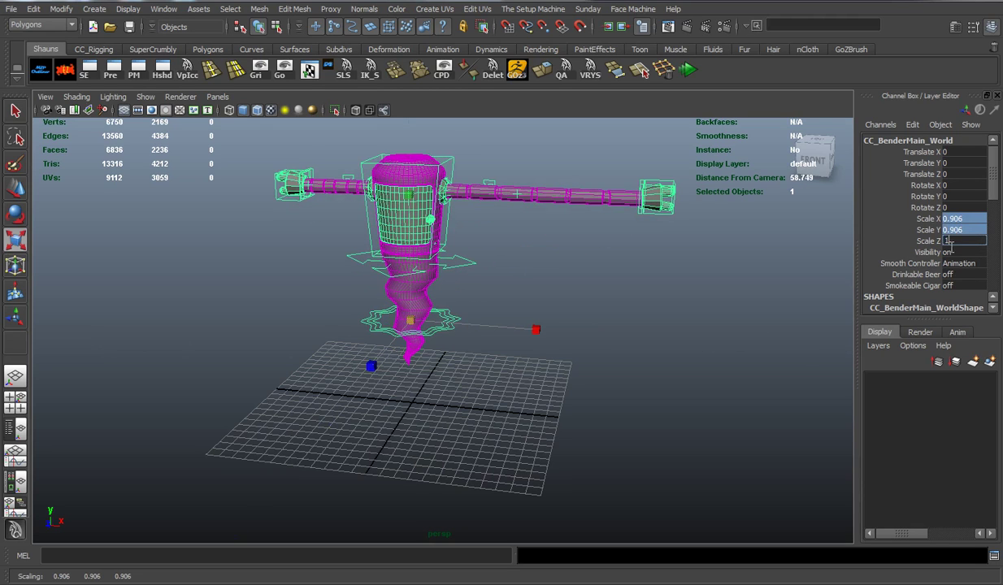
{"action": "type", "text": "1"}
{"action": "key", "text": "Return"}
{"action": "left_click", "coordinate": [695, 303]}
- Reset Translate X of the left arm's IK control to bring the stretched arm back to its default length
{"action": "scroll", "coordinate": [693, 294], "scroll_direction": "up", "scroll_amount": 3}
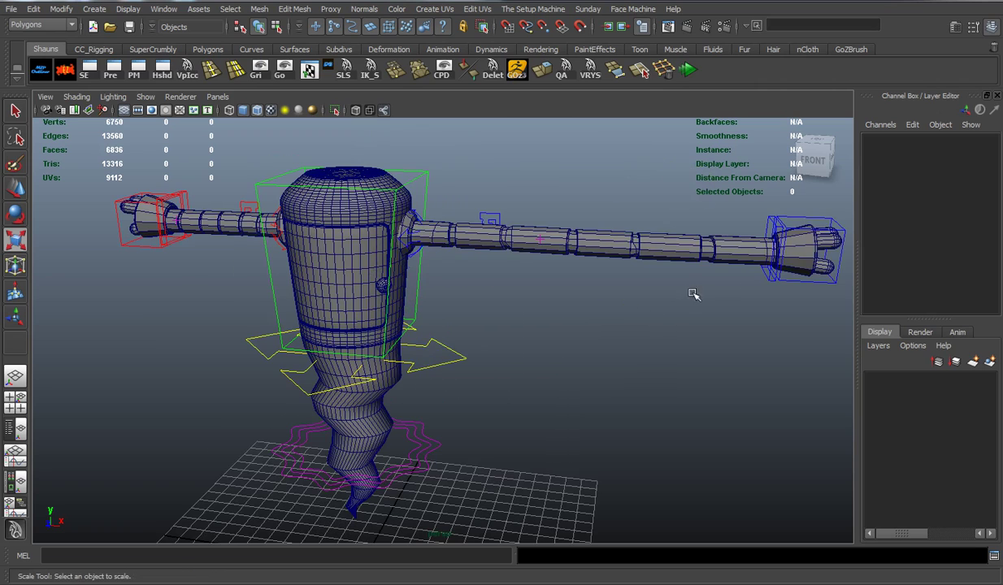
{"action": "left_click", "coordinate": [778, 279]}
{"action": "left_click", "coordinate": [975, 153]}
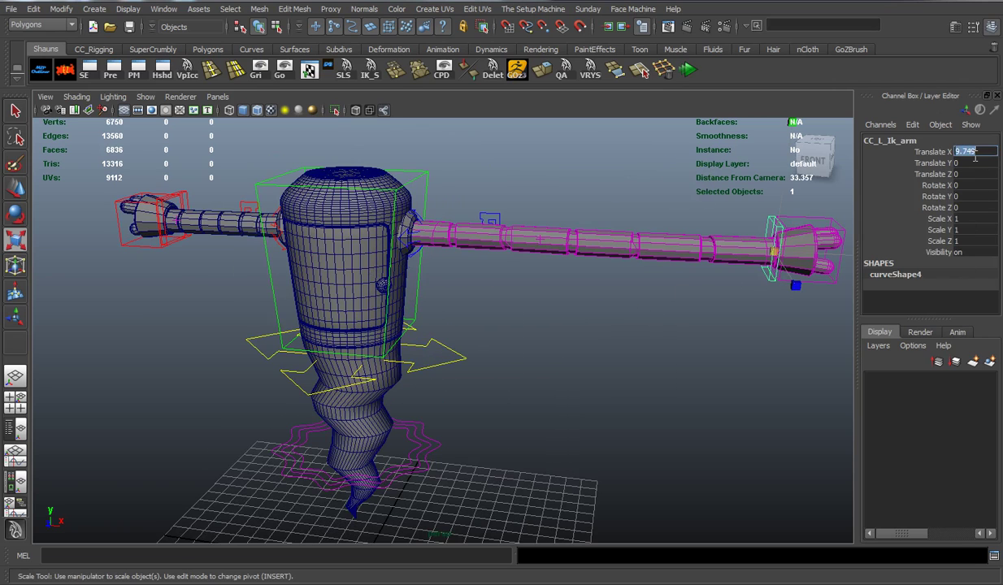
{"action": "key", "text": "Return"}
{"action": "left_click", "coordinate": [600, 327]}
- Select the left hand control, set Stretchy Limb to off, and deselect it
{"action": "scroll", "coordinate": [571, 329], "scroll_direction": "up", "scroll_amount": 4}
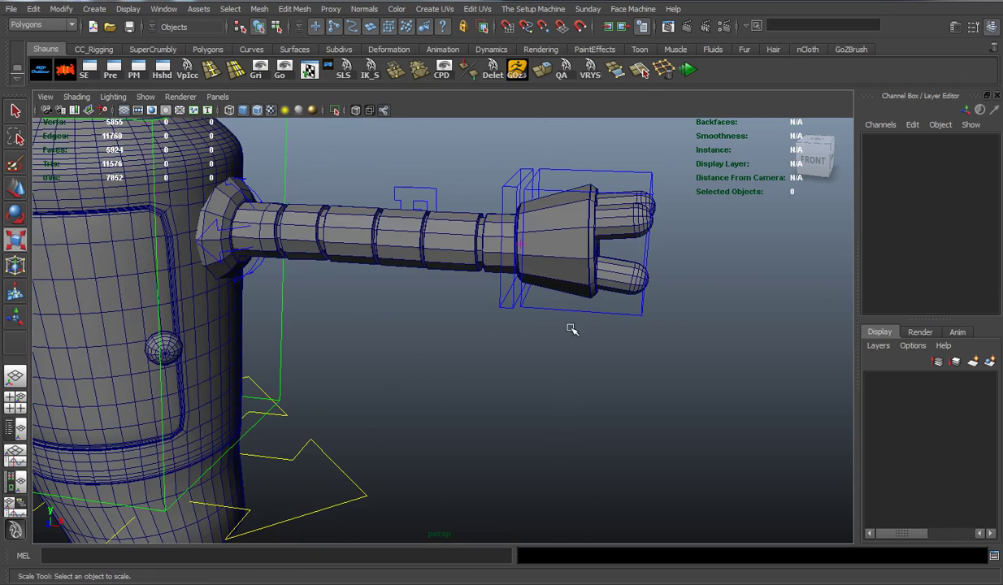
{"action": "left_click", "coordinate": [561, 313]}
{"action": "scroll", "coordinate": [963, 262], "scroll_direction": "down", "scroll_amount": 5}
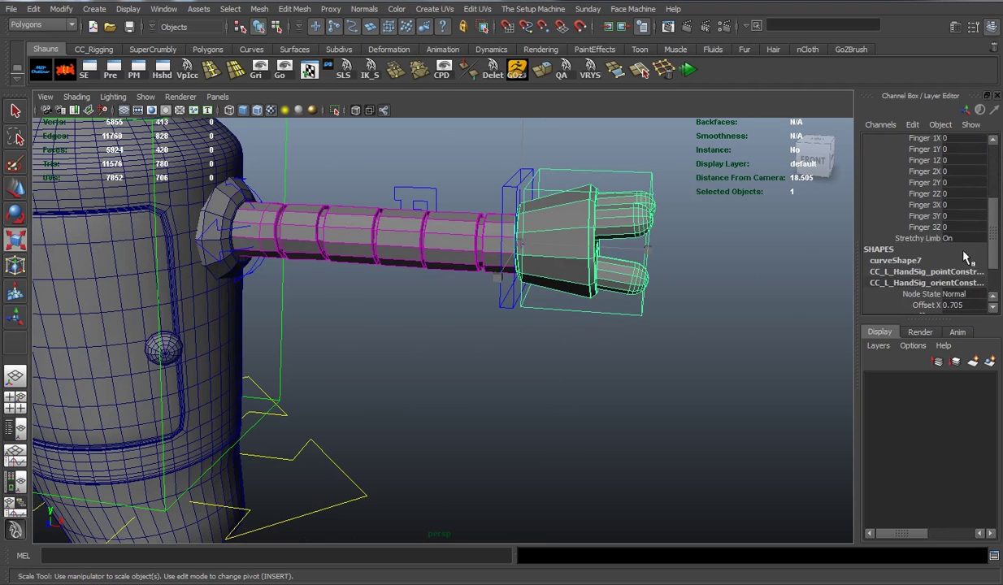
{"action": "left_click", "coordinate": [965, 240]}
{"action": "left_click", "coordinate": [966, 252]}
{"action": "left_click", "coordinate": [627, 359]}
{"action": "middle_click_drag", "start_coordinate": [469, 238], "coordinate": [542, 261], "text": "alt"}
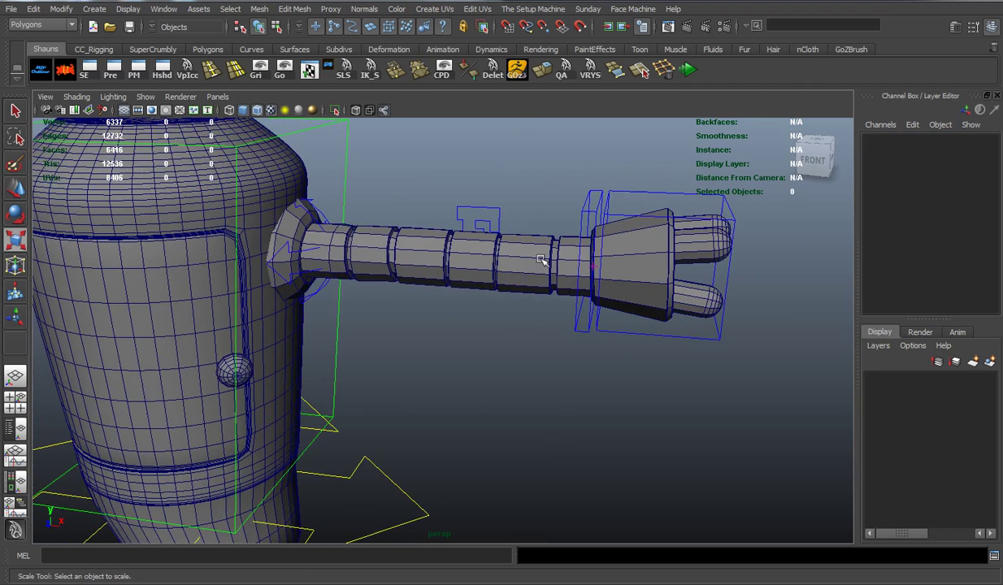
- Select the left arm's elbow control and try moving it along its vertical axis
{"action": "key", "text": "w"}
{"action": "left_click", "coordinate": [477, 218]}
{"action": "left_click_drag", "start_coordinate": [478, 218], "coordinate": [438, 215], "text": "alt"}
{"action": "left_click_drag", "start_coordinate": [334, 244], "coordinate": [413, 242], "text": "alt"}
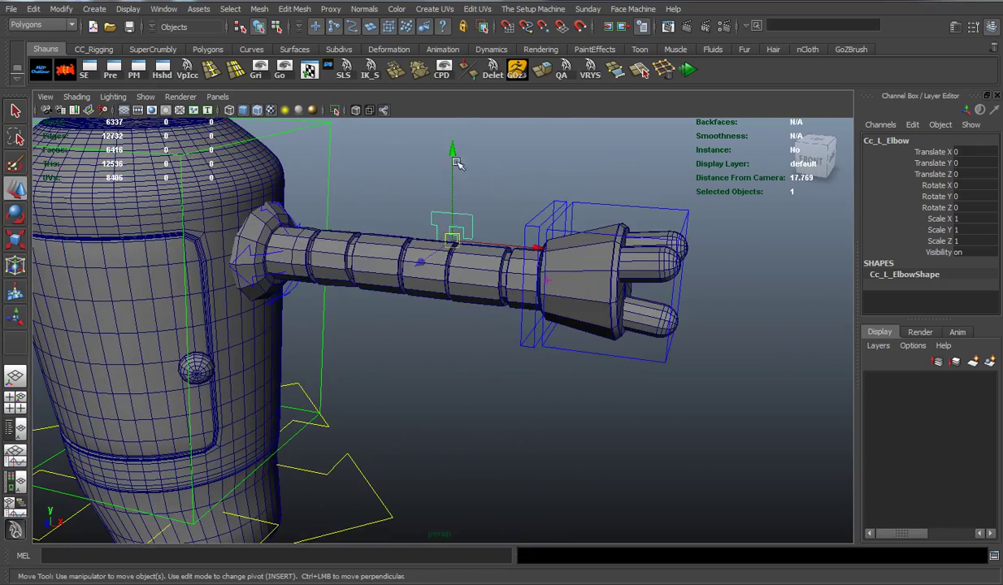
{"action": "left_click_drag", "start_coordinate": [453, 155], "coordinate": [404, 170]}
{"action": "left_click", "coordinate": [404, 171]}
- Examine the main body control's custom attributes and the left arm around it, and clear the selection
{"action": "left_click", "coordinate": [328, 173]}
{"action": "left_click_drag", "start_coordinate": [349, 218], "coordinate": [388, 219], "text": "alt"}
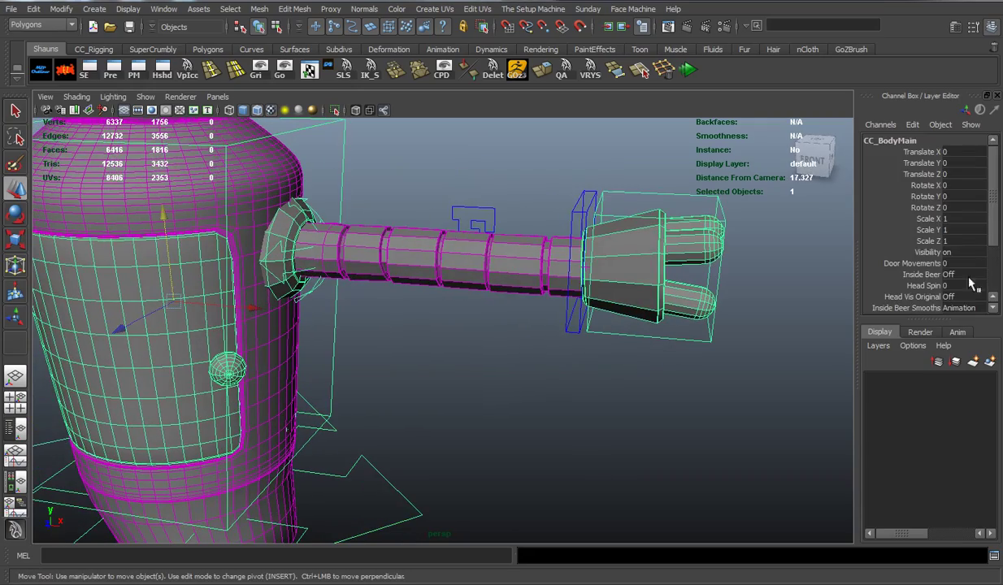
{"action": "scroll", "coordinate": [956, 277], "scroll_direction": "down", "scroll_amount": 1}
{"action": "left_click_drag", "start_coordinate": [455, 340], "coordinate": [468, 334], "text": "alt"}
{"action": "middle_click_drag", "start_coordinate": [468, 334], "coordinate": [520, 356], "text": "alt"}
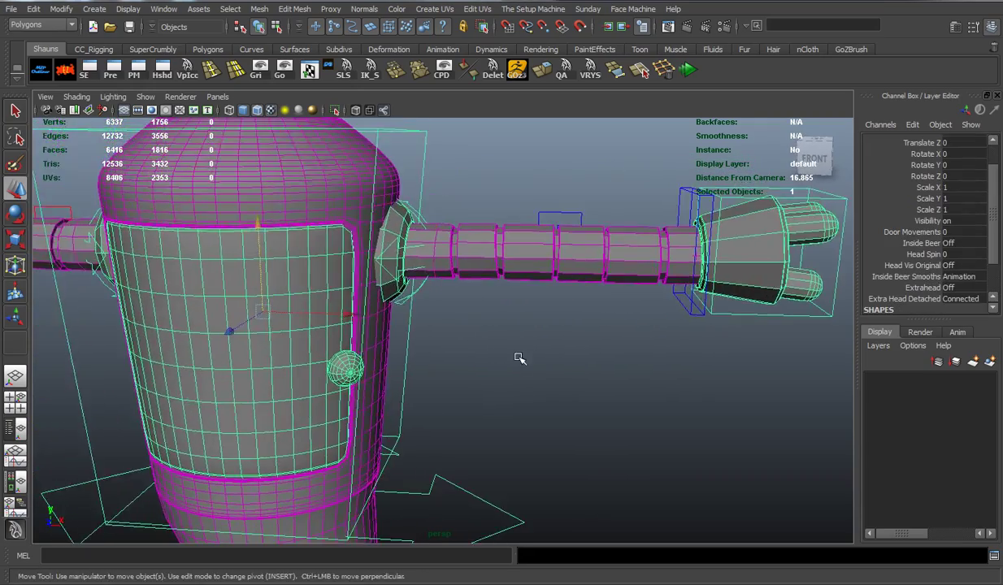
{"action": "scroll", "coordinate": [519, 356], "scroll_direction": "up", "scroll_amount": 3}
{"action": "left_click_drag", "start_coordinate": [520, 357], "coordinate": [507, 361], "text": "alt"}
{"action": "left_click", "coordinate": [466, 336]}
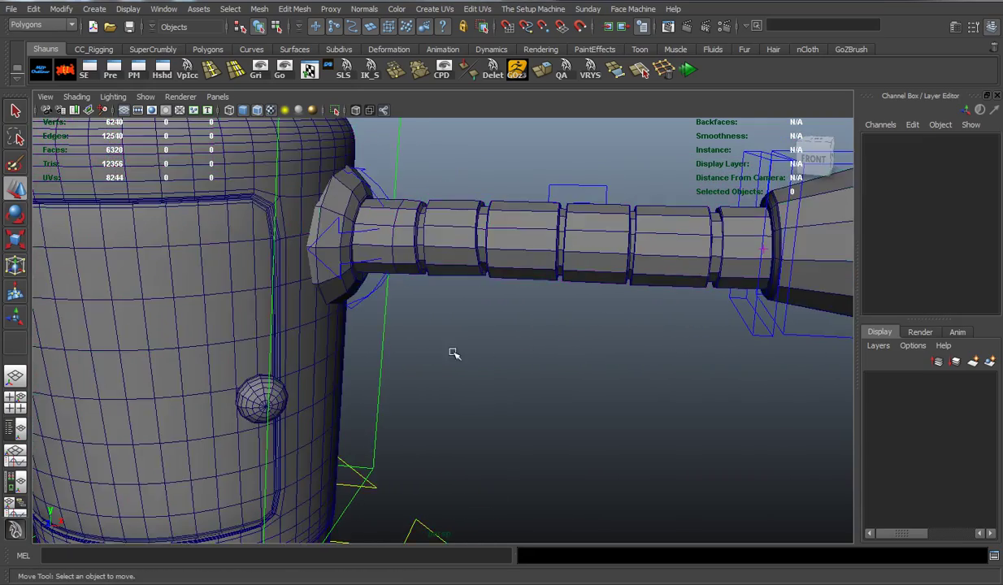
- Set Head Vis Original to On for the main body control and deselect it
{"action": "scroll", "coordinate": [452, 352], "scroll_direction": "down", "scroll_amount": 5}
{"action": "middle_click_drag", "start_coordinate": [452, 351], "coordinate": [492, 318], "text": "alt"}
{"action": "left_click_drag", "start_coordinate": [493, 317], "coordinate": [499, 276], "text": "alt"}
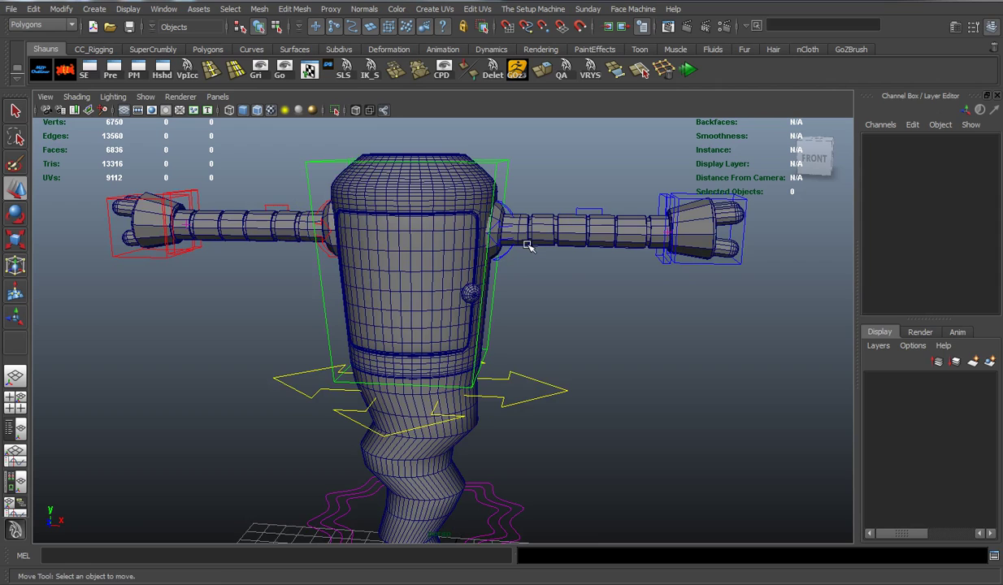
{"action": "left_click_drag", "start_coordinate": [528, 247], "coordinate": [518, 325], "text": "alt"}
{"action": "left_click", "coordinate": [498, 312]}
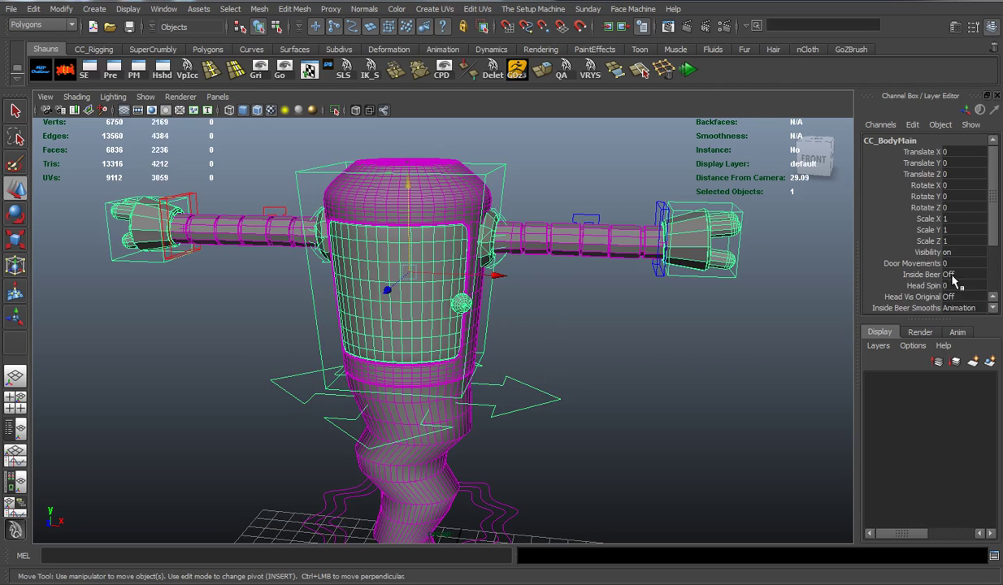
{"action": "scroll", "coordinate": [964, 277], "scroll_direction": "down", "scroll_amount": 1}
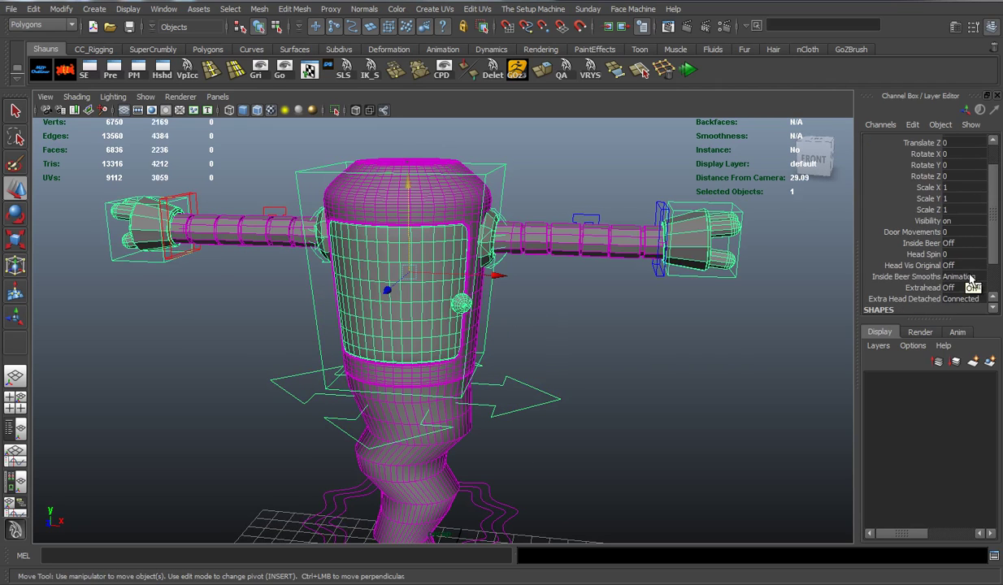
{"action": "left_click", "coordinate": [947, 265]}
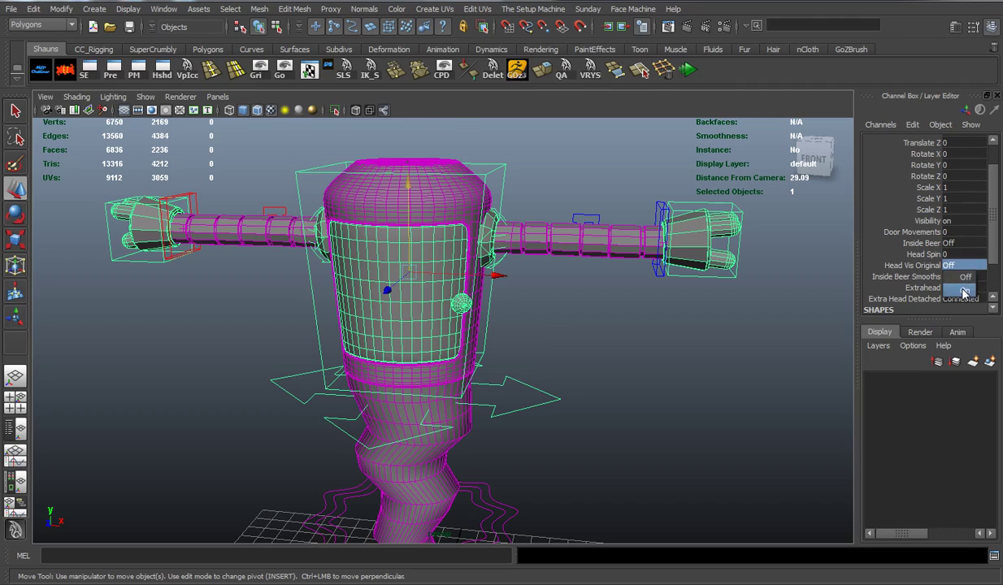
{"action": "left_click", "coordinate": [964, 292]}
{"action": "left_click", "coordinate": [678, 381]}
{"action": "middle_click_drag", "start_coordinate": [573, 324], "coordinate": [584, 386], "text": "alt"}
{"action": "scroll", "coordinate": [531, 260], "scroll_direction": "down", "scroll_amount": 4}
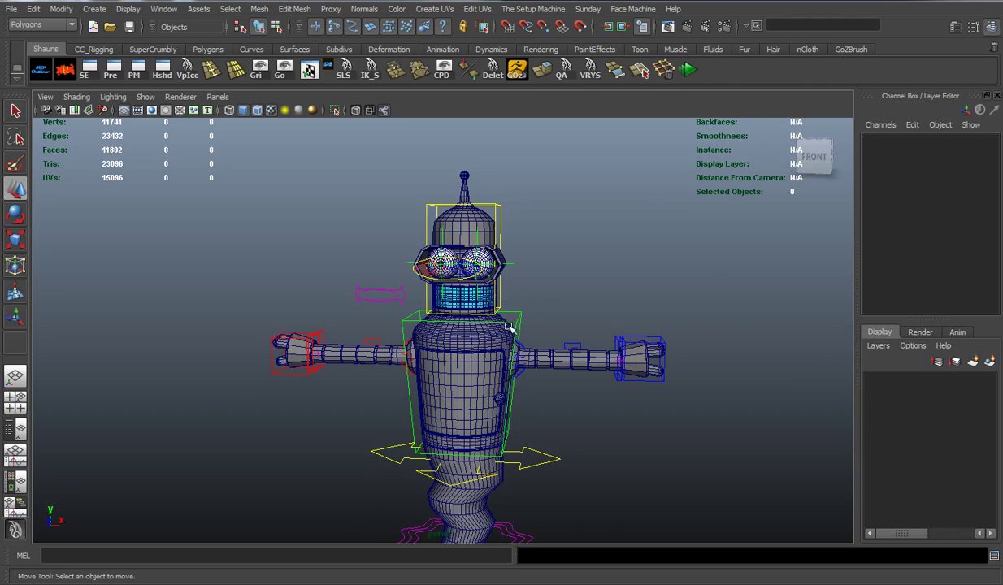
- Move the mouth deformer control to about -3.156 in Translate X and set its Scale X, Y and Z to 1
{"action": "scroll", "coordinate": [510, 327], "scroll_direction": "up", "scroll_amount": 5}
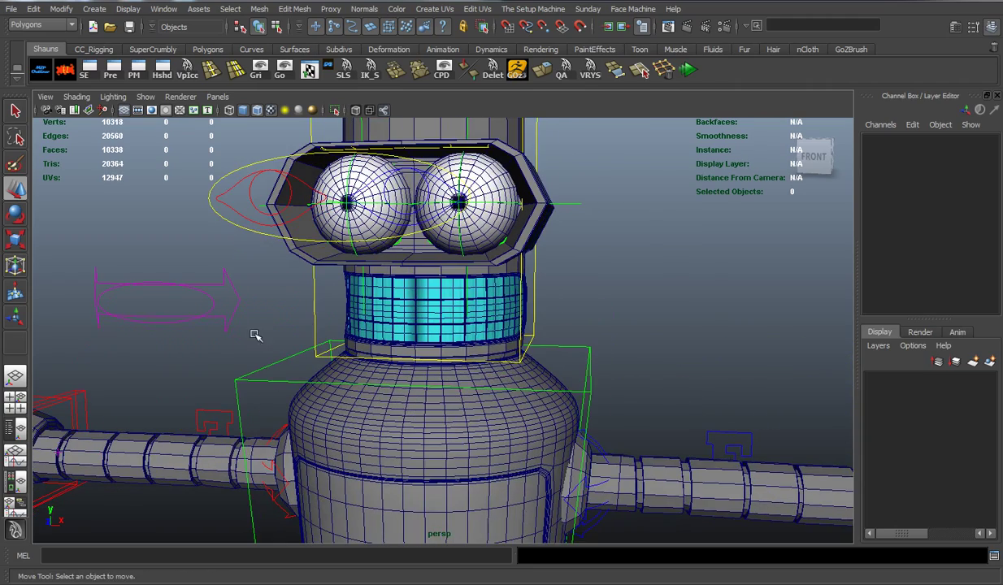
{"action": "left_click_drag", "start_coordinate": [256, 335], "coordinate": [254, 347], "text": "alt"}
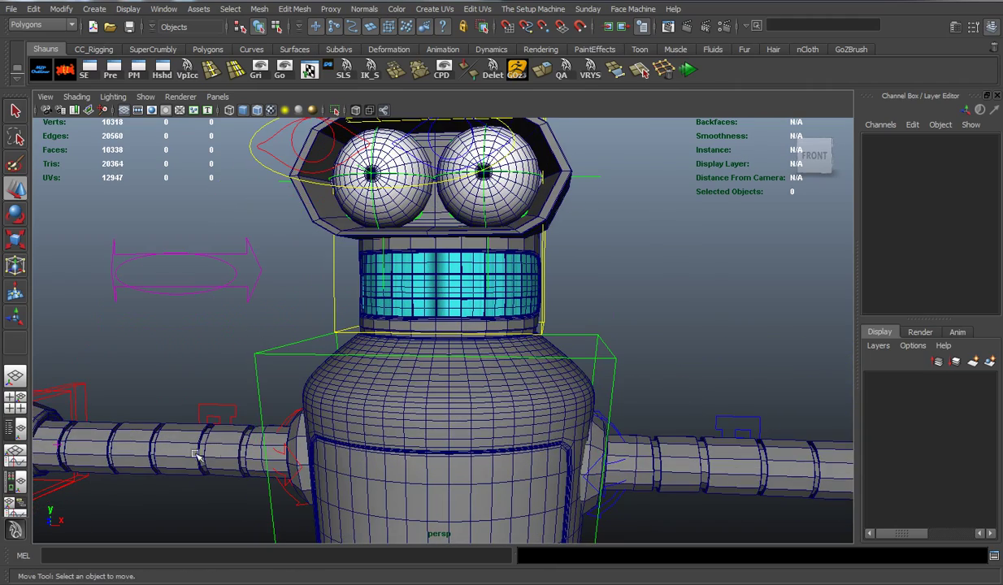
{"action": "middle_click_drag", "start_coordinate": [194, 345], "coordinate": [197, 375], "text": "alt"}
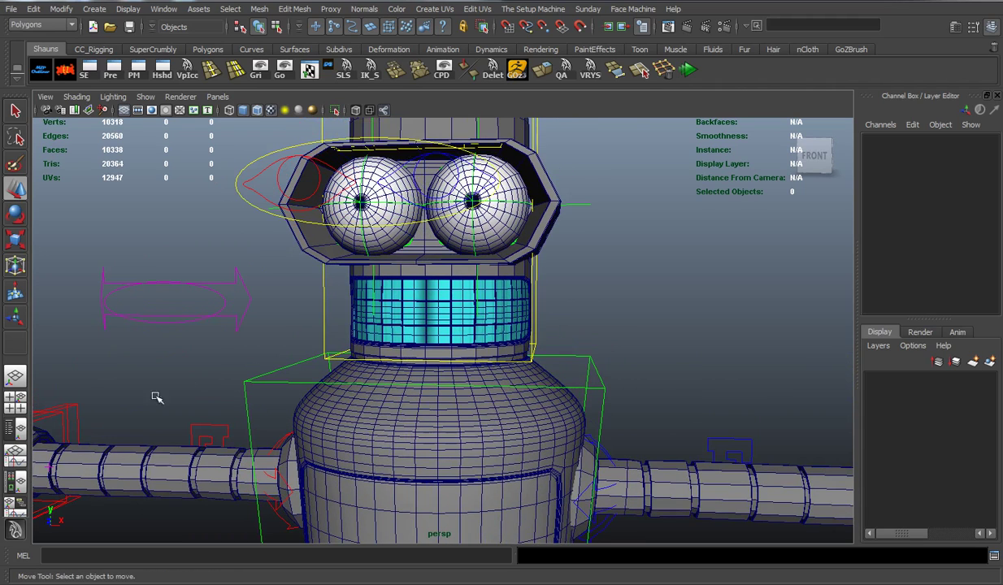
{"action": "left_click", "coordinate": [208, 285]}
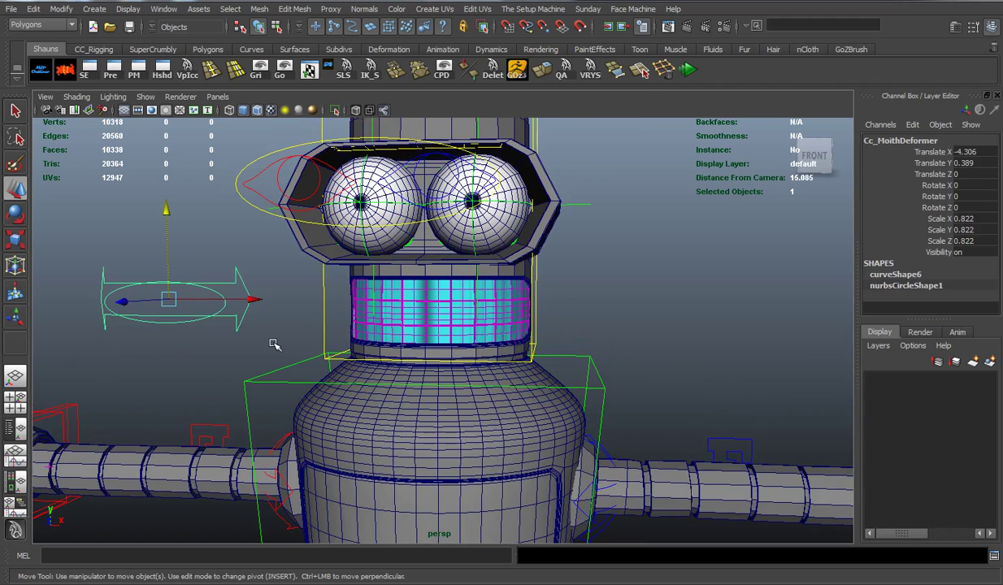
{"action": "scroll", "coordinate": [274, 345], "scroll_direction": "up", "scroll_amount": 4}
{"action": "left_click_drag", "start_coordinate": [126, 299], "coordinate": [208, 355]}
{"action": "left_click_drag", "start_coordinate": [943, 219], "coordinate": [984, 240]}
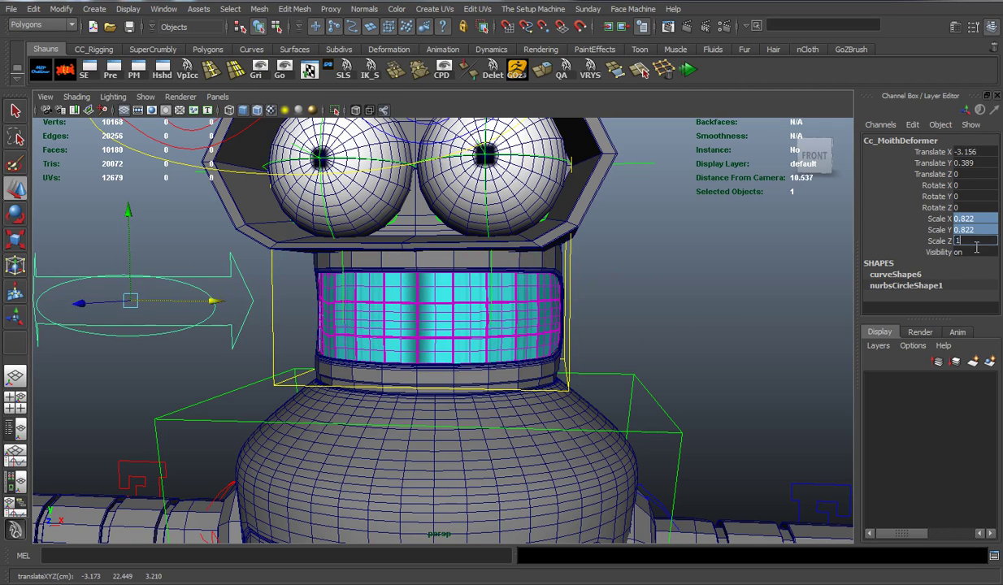
{"action": "type", "text": "1"}
{"action": "key", "text": "Return"}
- Slide the mouth deformer over the teeth to about 0.274 in Translate X, scale it uniformly to about 2.109, and undo a further sideways sweep
{"action": "left_click_drag", "start_coordinate": [222, 311], "coordinate": [511, 315]}
{"action": "key", "text": "r"}
{"action": "left_click_drag", "start_coordinate": [434, 315], "coordinate": [817, 349]}
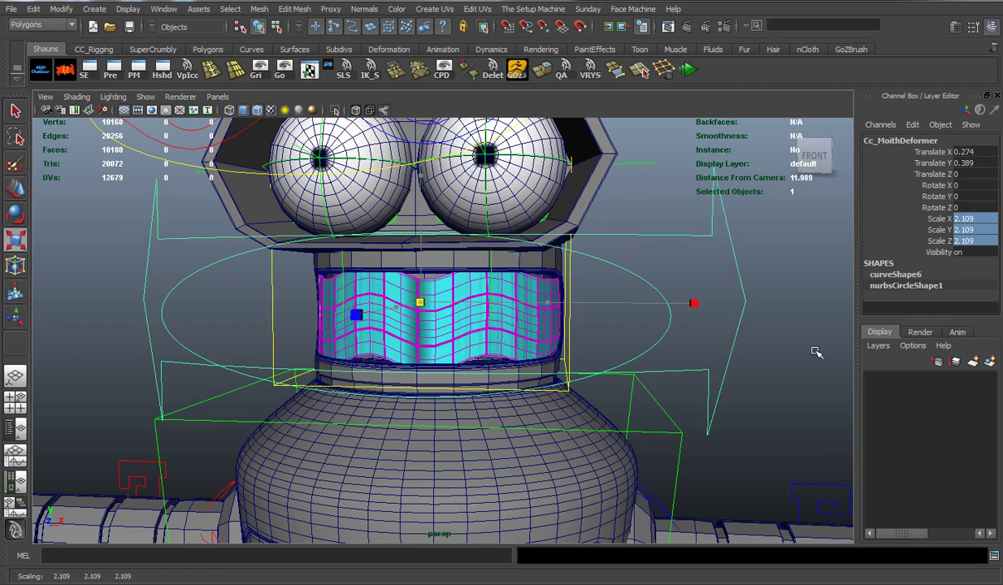
{"action": "key", "text": "w"}
{"action": "left_click_drag", "start_coordinate": [438, 307], "coordinate": [73, 330]}
{"action": "key", "text": "ctrl+z"}
- Scale the mouth deformer down, sweep it across the teeth and back beside the head, and deselect it
{"action": "key", "text": "r"}
{"action": "left_click_drag", "start_coordinate": [419, 303], "coordinate": [356, 317]}
{"action": "key", "text": "w"}
{"action": "left_click_drag", "start_coordinate": [503, 304], "coordinate": [598, 317]}
{"action": "middle_click_drag", "start_coordinate": [597, 318], "coordinate": [452, 327]}
{"action": "left_click_drag", "start_coordinate": [452, 327], "coordinate": [181, 334]}
{"action": "scroll", "coordinate": [610, 309], "scroll_direction": "down", "scroll_amount": 3}
{"action": "middle_click_drag", "start_coordinate": [611, 309], "coordinate": [618, 350], "text": "alt"}
{"action": "left_click", "coordinate": [598, 335]}
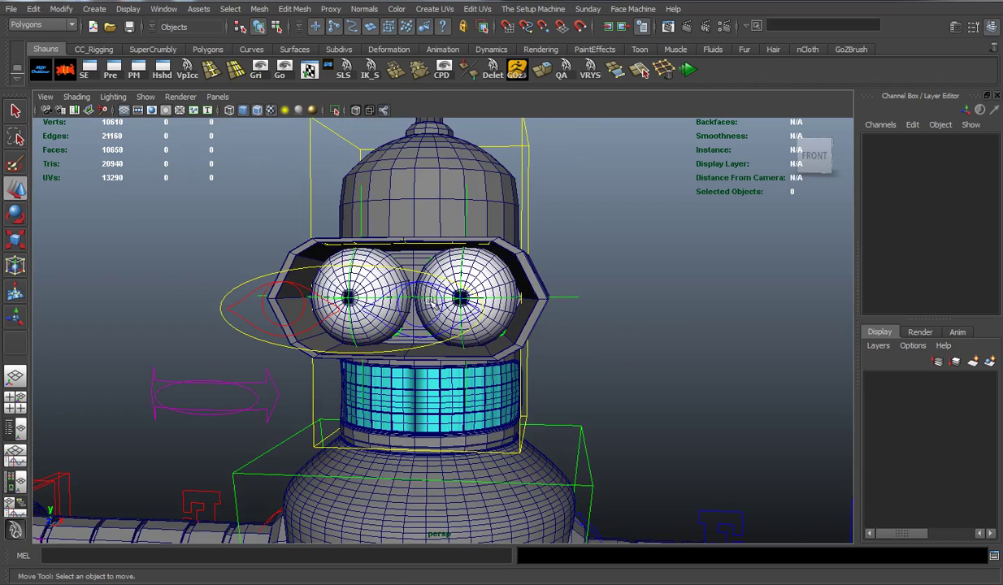
- Select the main eye control and enlarge the attribute list in height and width to expose its eyelid and zoom attributes
{"action": "left_click", "coordinate": [413, 296]}
{"action": "scroll", "coordinate": [894, 252], "scroll_direction": "down", "scroll_amount": 8}
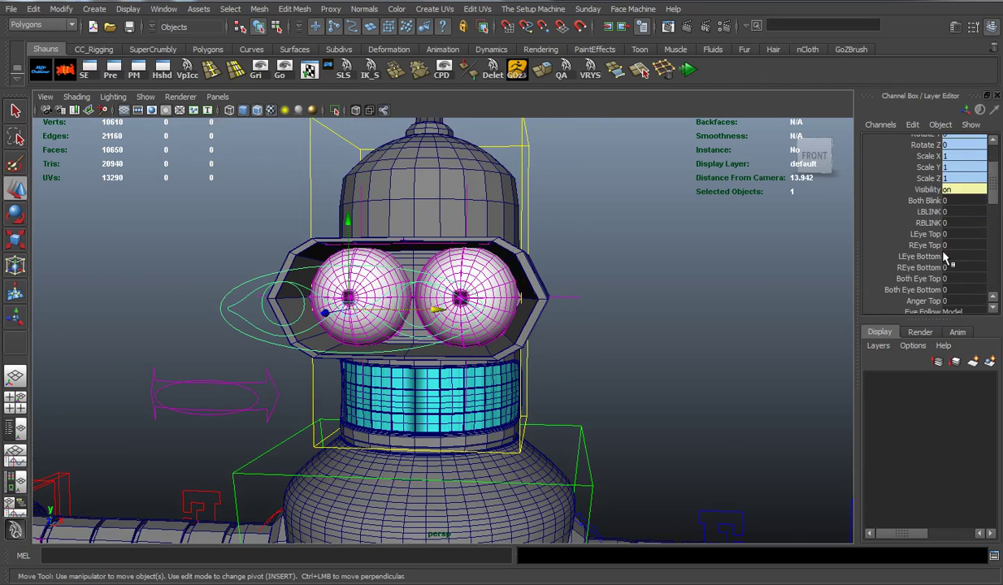
{"action": "scroll", "coordinate": [945, 257], "scroll_direction": "up", "scroll_amount": 4}
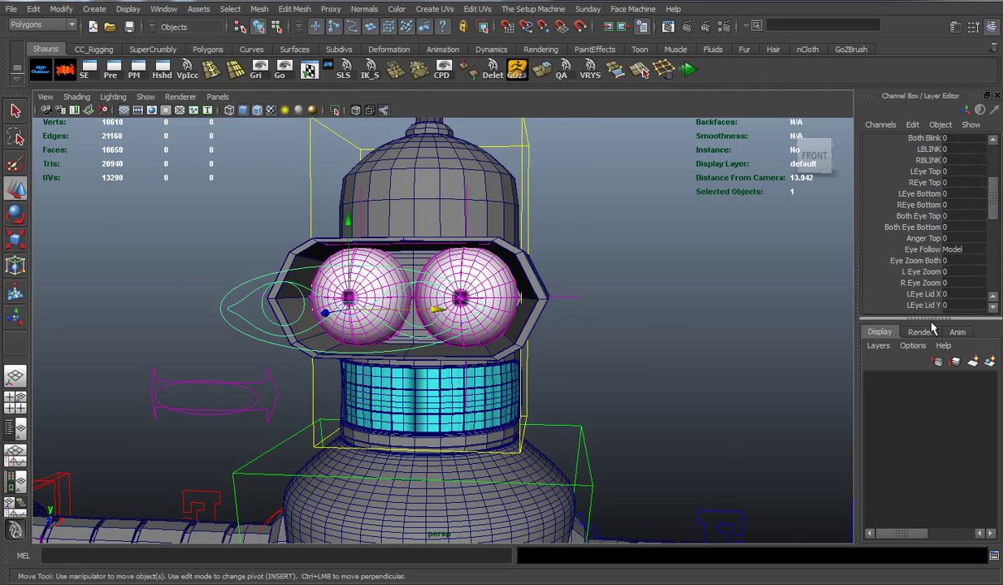
{"action": "left_click_drag", "start_coordinate": [933, 323], "coordinate": [933, 395]}
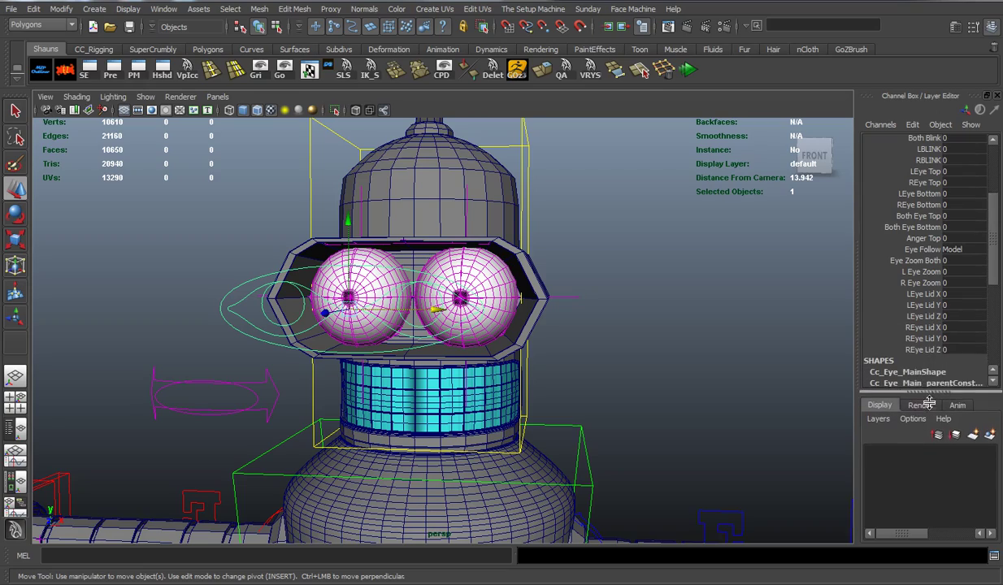
{"action": "left_click_drag", "start_coordinate": [860, 273], "coordinate": [771, 279]}
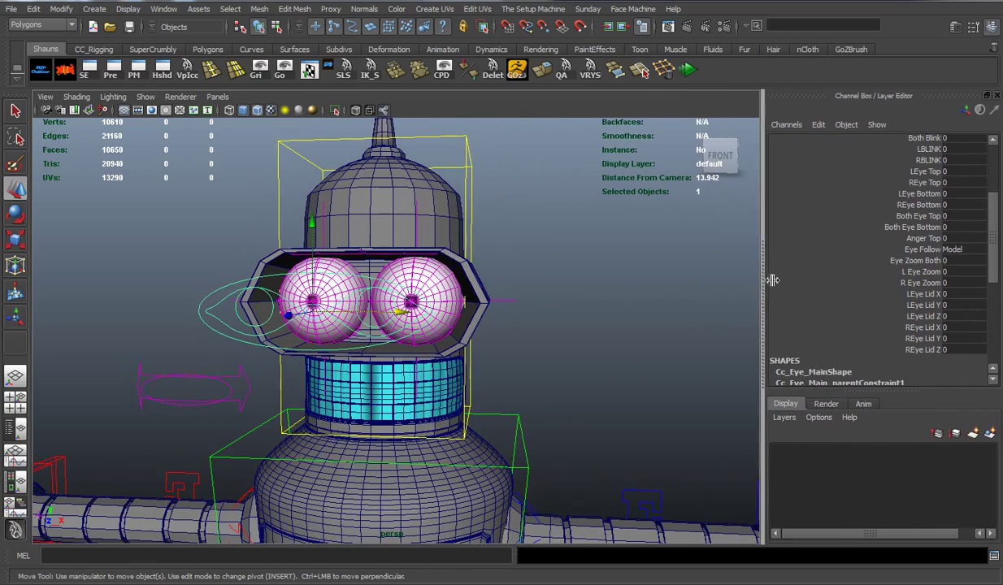
{"action": "left_click_drag", "start_coordinate": [994, 230], "coordinate": [991, 201]}
{"action": "scroll", "coordinate": [993, 208], "scroll_direction": "down", "scroll_amount": 1}
- Set Both Blink to 5 and switch both eyelid spheres to smooth display, leaving nothing selected
{"action": "left_click", "coordinate": [890, 199]}
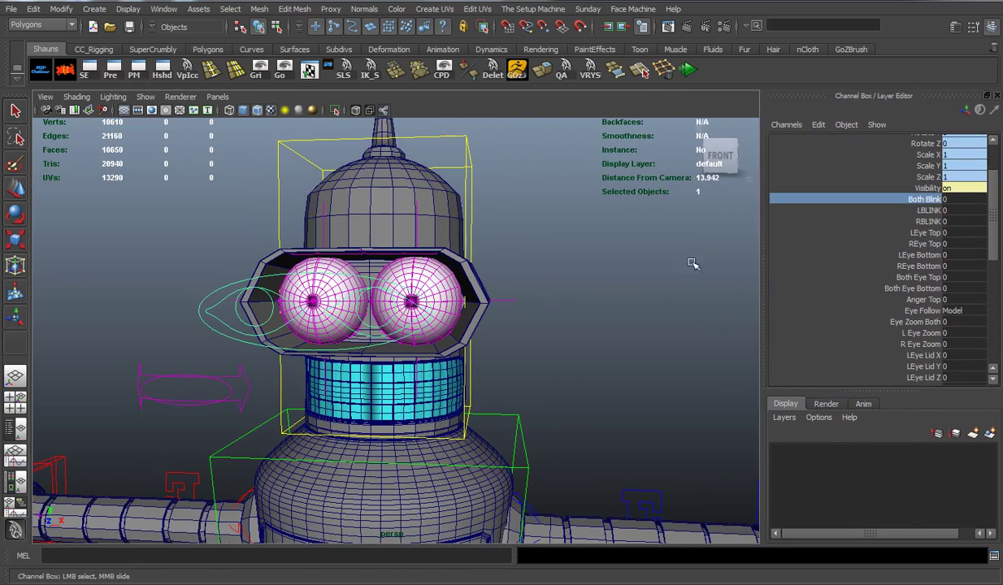
{"action": "scroll", "coordinate": [504, 287], "scroll_direction": "up", "scroll_amount": 10}
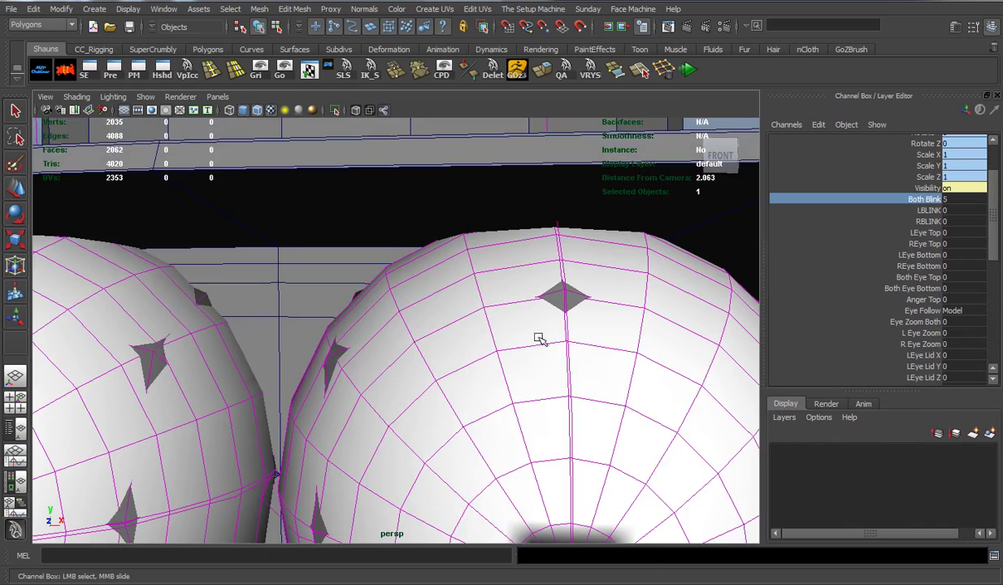
{"action": "left_click", "coordinate": [582, 314]}
{"action": "key", "text": "3"}
{"action": "scroll", "coordinate": [455, 334], "scroll_direction": "down", "scroll_amount": 5}
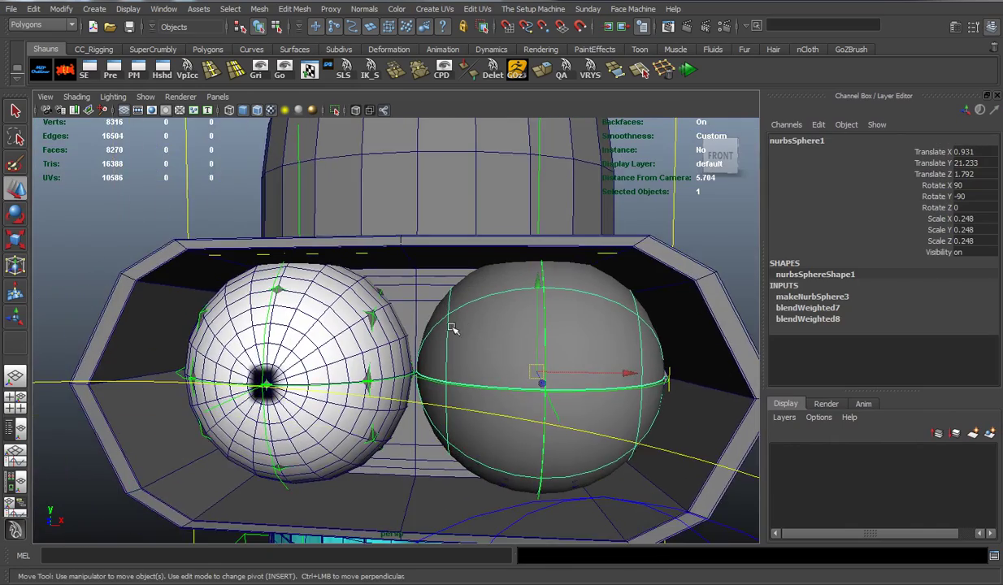
{"action": "scroll", "coordinate": [406, 313], "scroll_direction": "up", "scroll_amount": 5}
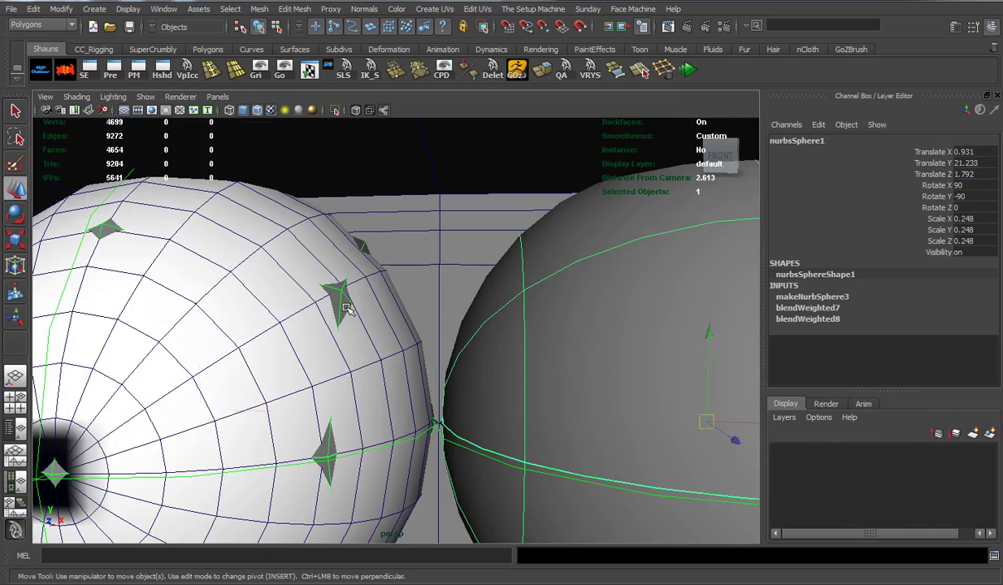
{"action": "scroll", "coordinate": [382, 325], "scroll_direction": "down", "scroll_amount": 5}
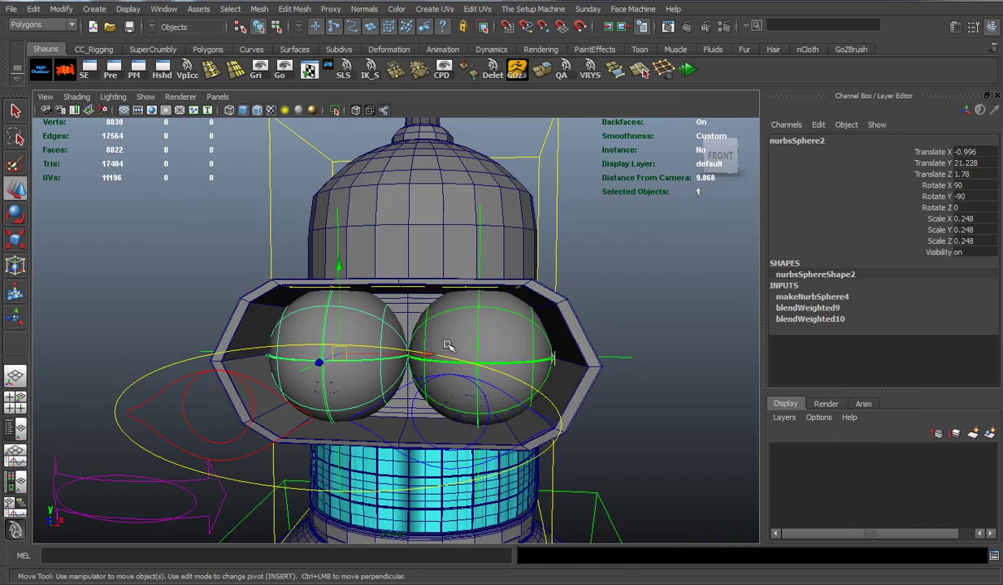
{"action": "left_click", "coordinate": [611, 324]}
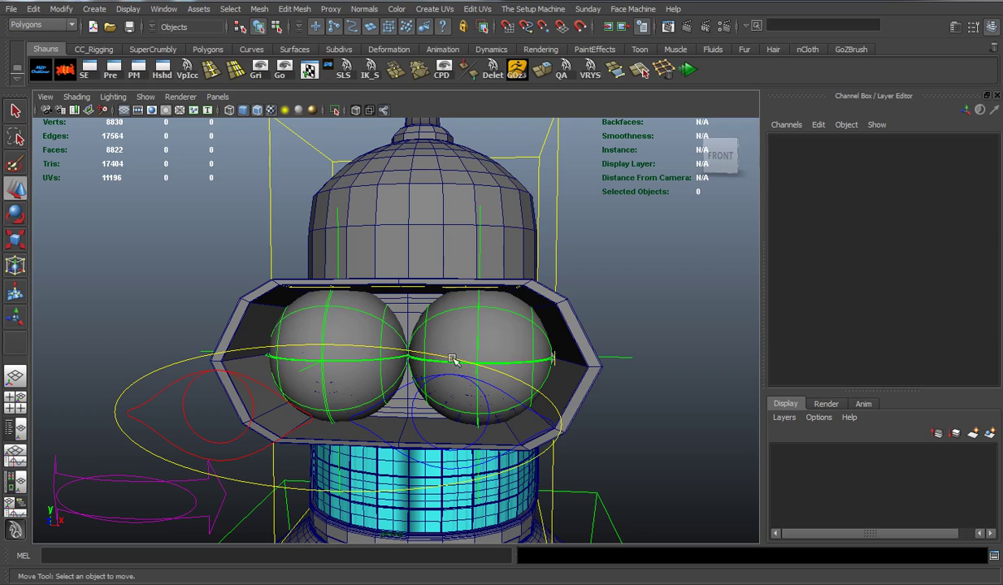
- Return the main eye control's Both Blink to 0 and test the individual LBLINK and RBLINK attributes
{"action": "left_click", "coordinate": [453, 360]}
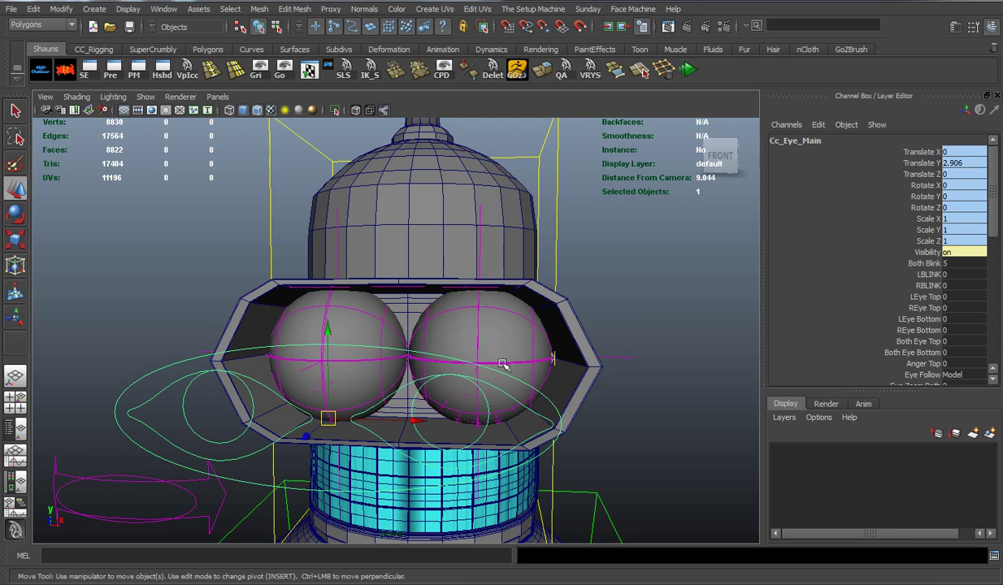
{"action": "left_click", "coordinate": [924, 263]}
{"action": "middle_click_drag", "start_coordinate": [724, 280], "coordinate": [636, 327]}
{"action": "left_click", "coordinate": [927, 275]}
{"action": "left_click", "coordinate": [927, 285]}
{"action": "middle_click_drag", "start_coordinate": [667, 294], "coordinate": [644, 320]}
- Try lowering both upper eyelids by setting LEye Top and REye Top to 5, and undo the change
{"action": "left_click_drag", "start_coordinate": [926, 297], "coordinate": [923, 309]}
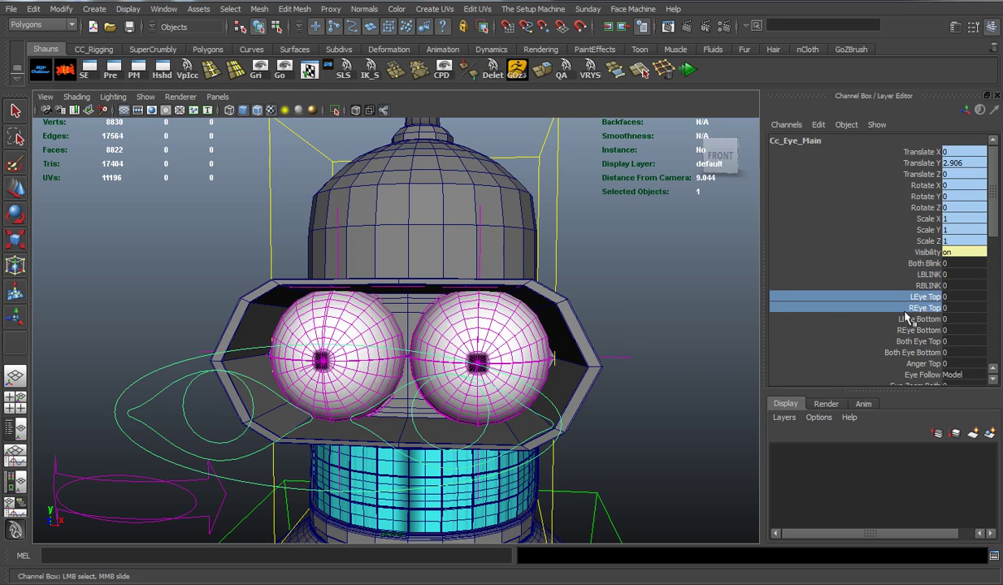
{"action": "middle_click_drag", "start_coordinate": [640, 338], "coordinate": [620, 270], "text": "alt"}
{"action": "middle_click_drag", "start_coordinate": [676, 308], "coordinate": [697, 311]}
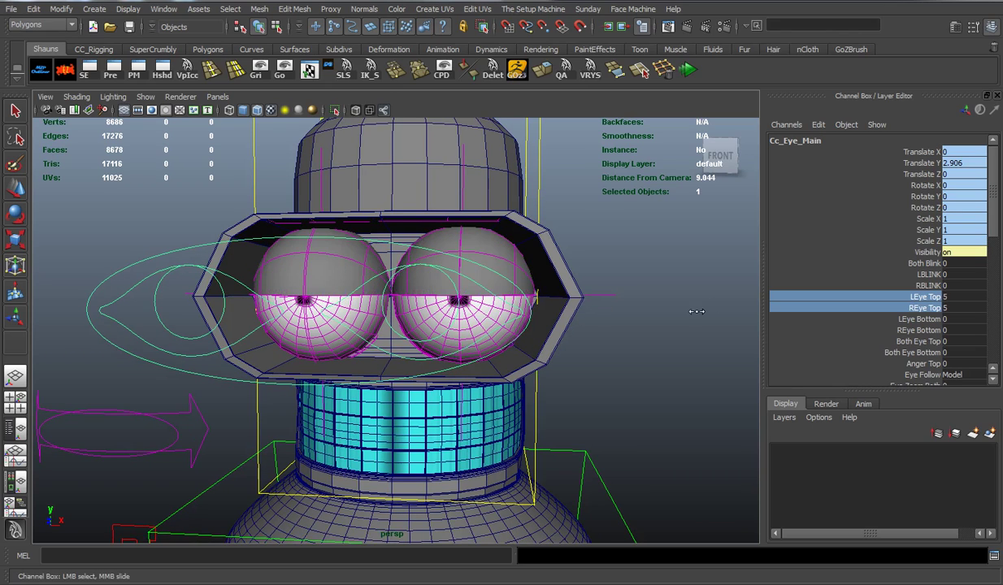
{"action": "key", "text": "ctrl+z"}
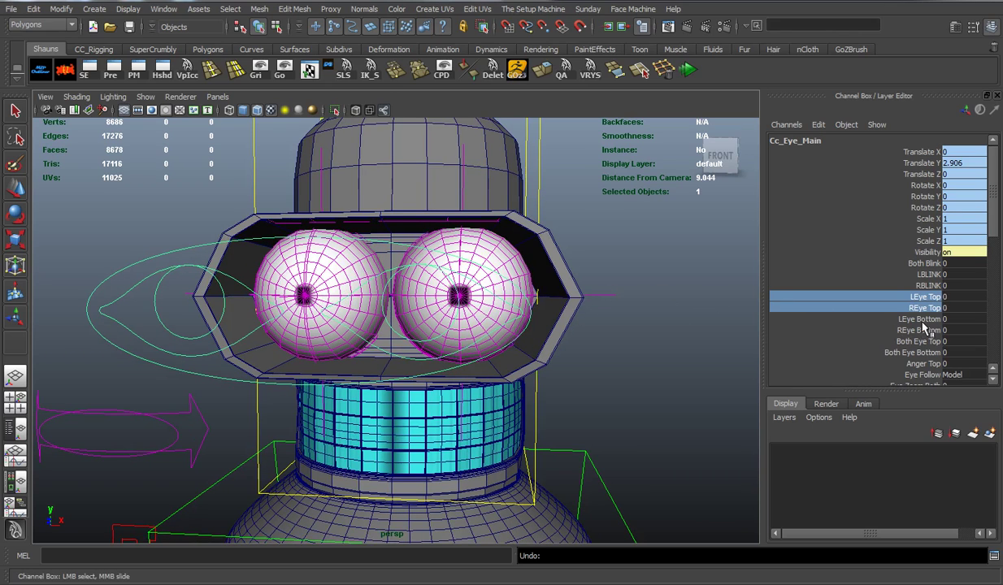
- Try out the LEye Bottom and REye Bottom eyelid attributes together, followed by Both Eye Top and Both Eye Bottom
{"action": "left_click_drag", "start_coordinate": [894, 318], "coordinate": [894, 330]}
{"action": "middle_click_drag", "start_coordinate": [665, 336], "coordinate": [744, 337]}
{"action": "middle_click_drag", "start_coordinate": [665, 337], "coordinate": [732, 336]}
{"action": "left_click", "coordinate": [866, 341]}
{"action": "scroll", "coordinate": [862, 323], "scroll_direction": "down", "scroll_amount": 1}
{"action": "left_click", "coordinate": [886, 321]}
- Set Anger Top to 5 and examine the angry brow up close from an angle
{"action": "left_click", "coordinate": [923, 332]}
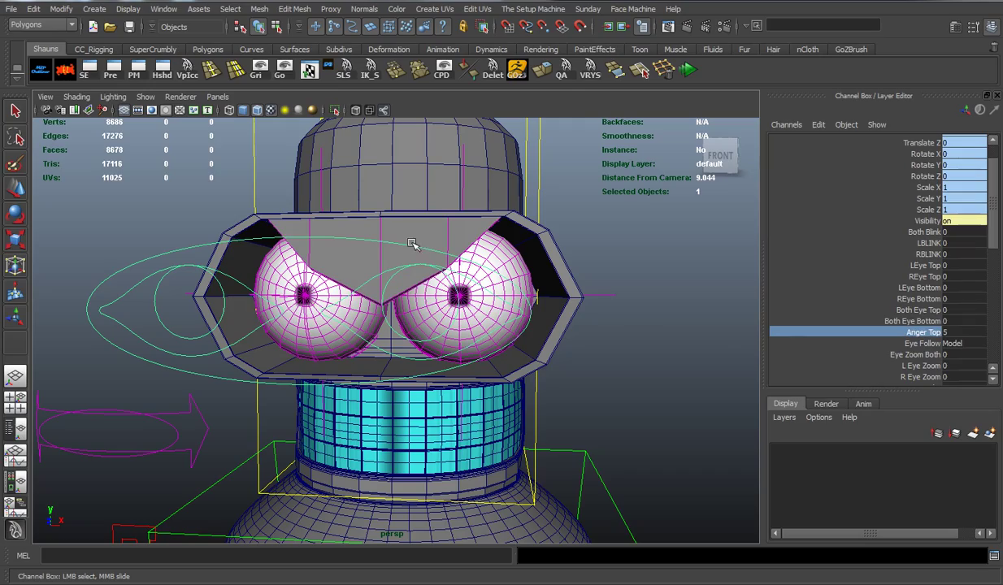
{"action": "left_click_drag", "start_coordinate": [243, 272], "coordinate": [313, 274], "text": "alt"}
{"action": "middle_click_drag", "start_coordinate": [313, 275], "coordinate": [365, 386], "text": "alt"}
{"action": "right_click_drag", "start_coordinate": [366, 386], "coordinate": [507, 397], "text": "alt"}
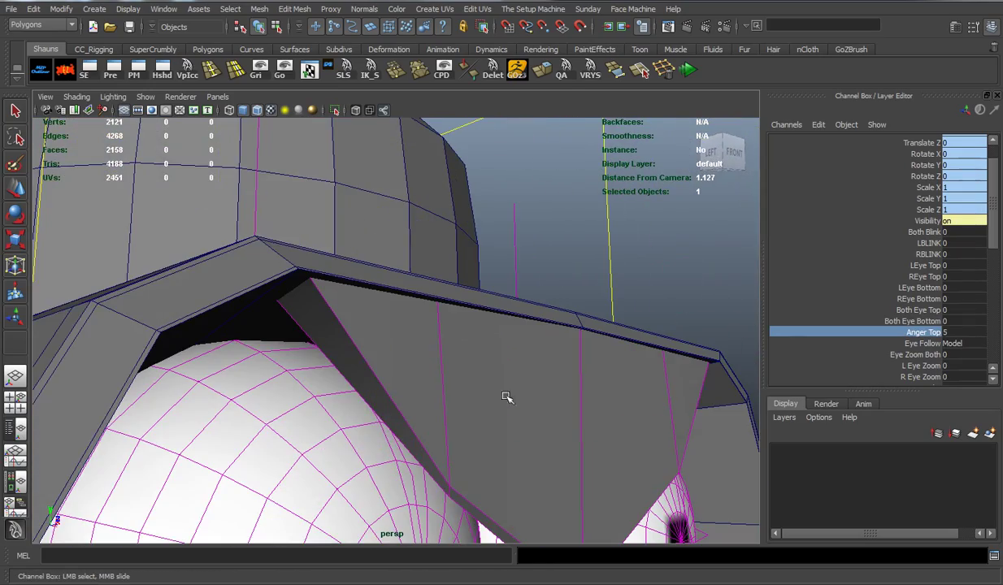
- Return Anger Top to 0 and deselect the main eye control with the whole face in front view
{"action": "left_click", "coordinate": [849, 321]}
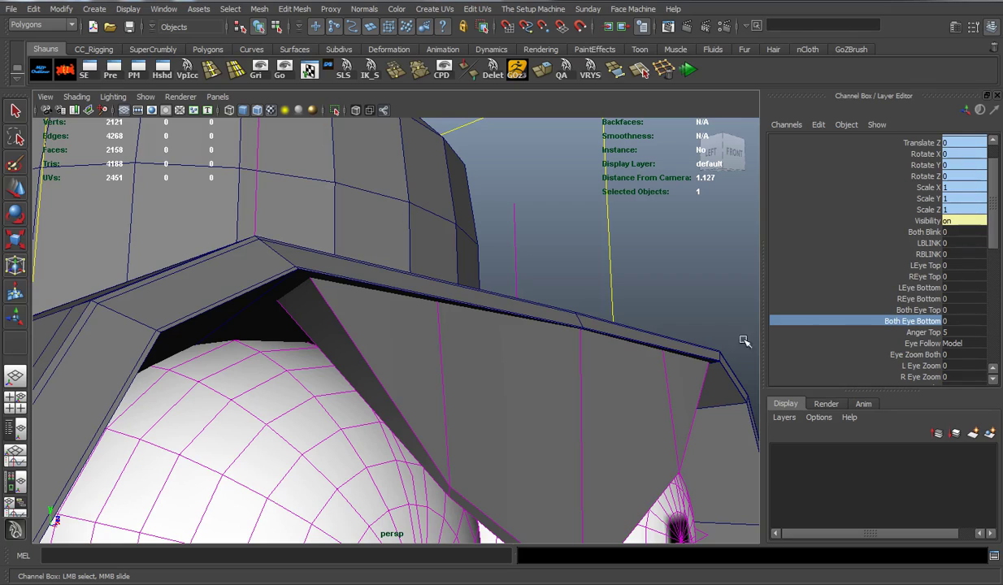
{"action": "left_click", "coordinate": [923, 332]}
{"action": "middle_click_drag", "start_coordinate": [754, 303], "coordinate": [645, 311]}
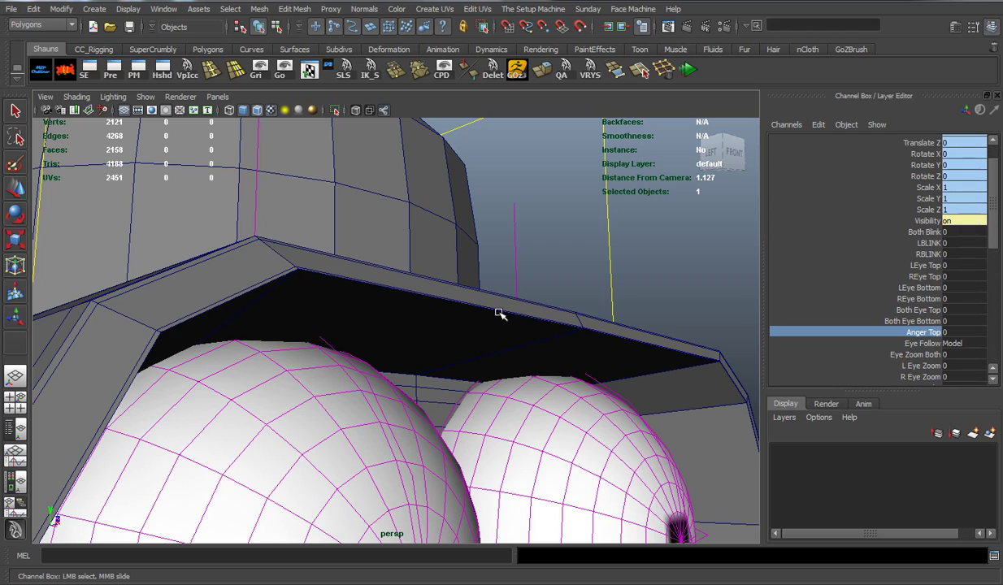
{"action": "mouse_move", "coordinate": [500, 320]}
{"action": "middle_mouse_down"}
{"action": "mouse_move", "coordinate": [517, 319]}
{"action": "mouse_move", "coordinate": [508, 318]}
{"action": "mouse_move", "coordinate": [516, 331]}
{"action": "mouse_move", "coordinate": [535, 325]}
{"action": "mouse_move", "coordinate": [515, 329]}
{"action": "middle_mouse_up"}
{"action": "scroll", "coordinate": [514, 329], "scroll_direction": "down", "scroll_amount": 10}
{"action": "left_click_drag", "start_coordinate": [515, 328], "coordinate": [488, 333], "text": "alt"}
{"action": "middle_click_drag", "start_coordinate": [488, 334], "coordinate": [521, 321], "text": "alt"}
{"action": "scroll", "coordinate": [521, 321], "scroll_direction": "up", "scroll_amount": 3}
{"action": "left_click_drag", "start_coordinate": [520, 321], "coordinate": [530, 315], "text": "alt"}
{"action": "left_click", "coordinate": [676, 334]}
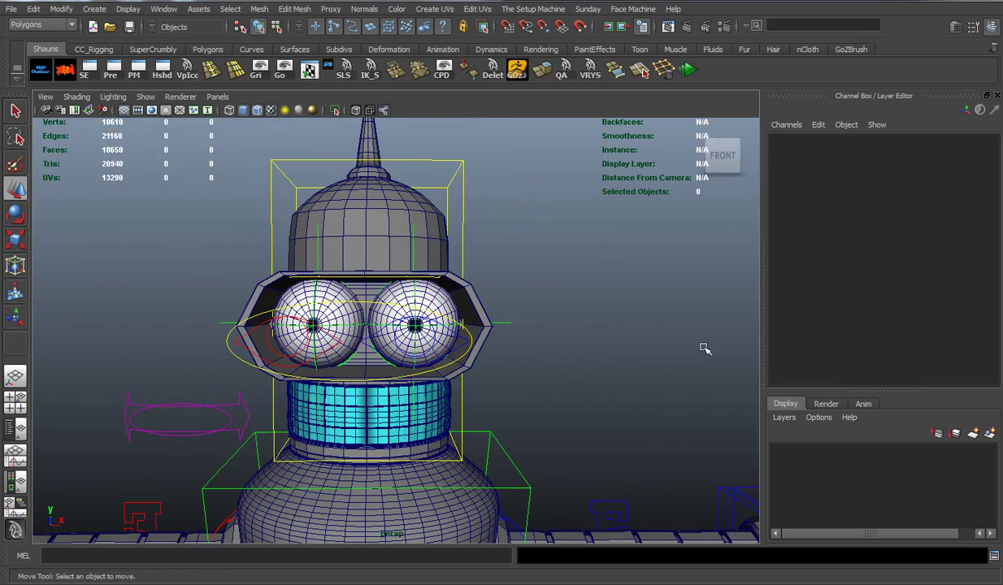
- Reselect the main eye control and set its Eye Follow attribute to Indepandant
{"action": "key", "text": "ctrl+z"}
{"action": "key", "text": "w"}
{"action": "scroll", "coordinate": [967, 360], "scroll_direction": "down", "scroll_amount": 3}
{"action": "left_click", "coordinate": [936, 317]}
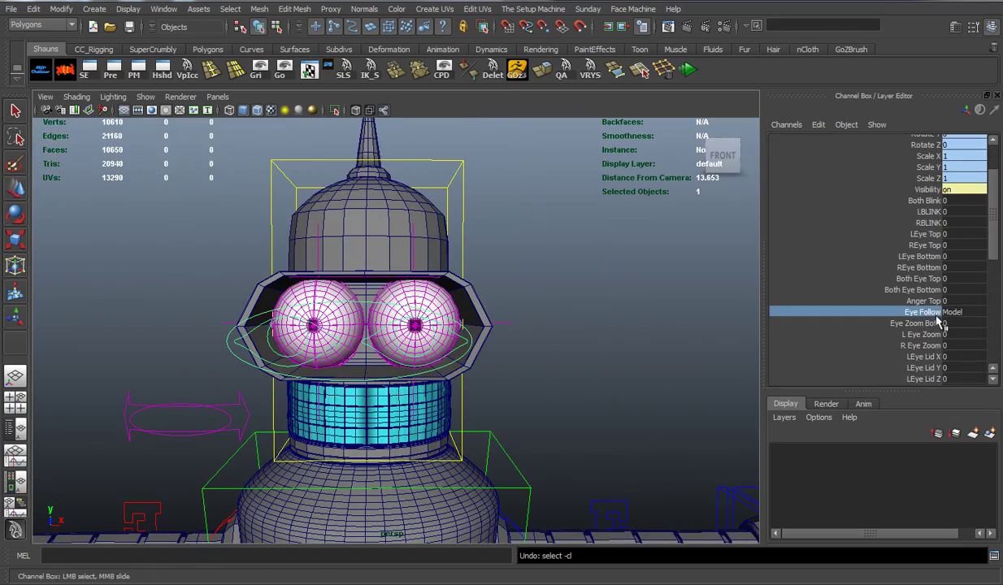
{"action": "left_click", "coordinate": [958, 314]}
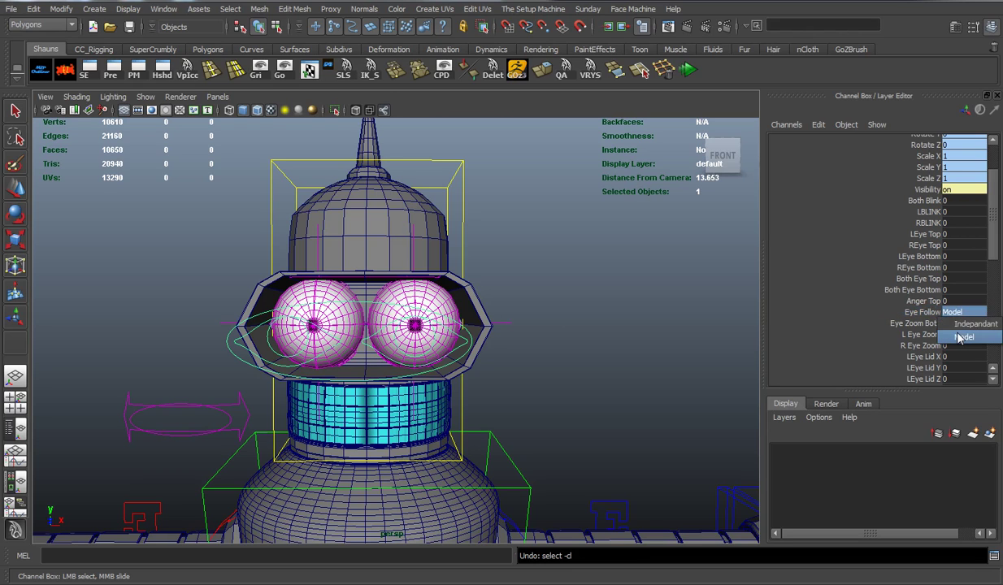
{"action": "left_click", "coordinate": [980, 327]}
- Raise the detached main eye control to about 2.93 in Translate Y so it sits in front of the eyes
{"action": "middle_click_drag", "start_coordinate": [641, 352], "coordinate": [648, 315], "text": "alt"}
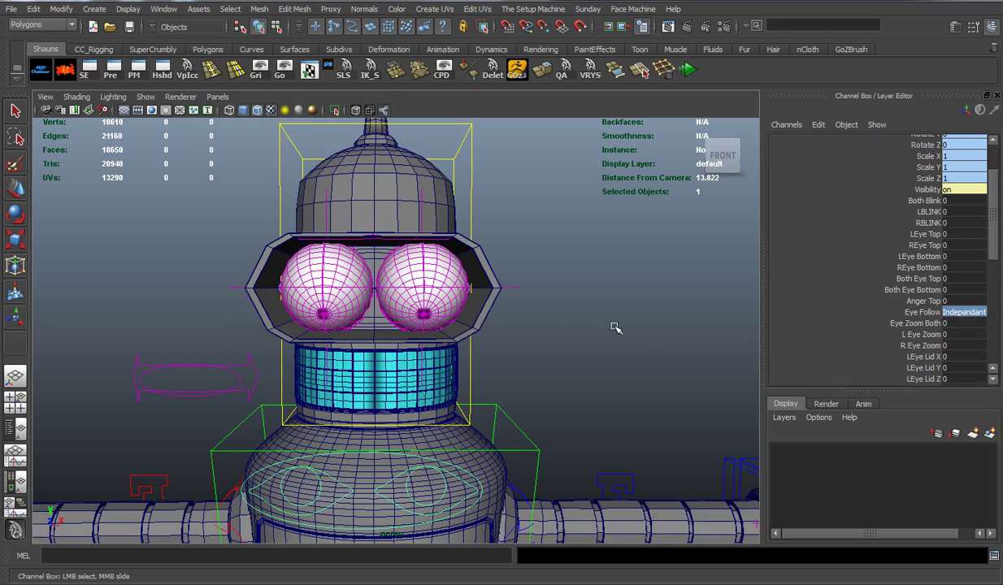
{"action": "left_click", "coordinate": [614, 326]}
{"action": "left_click", "coordinate": [360, 465]}
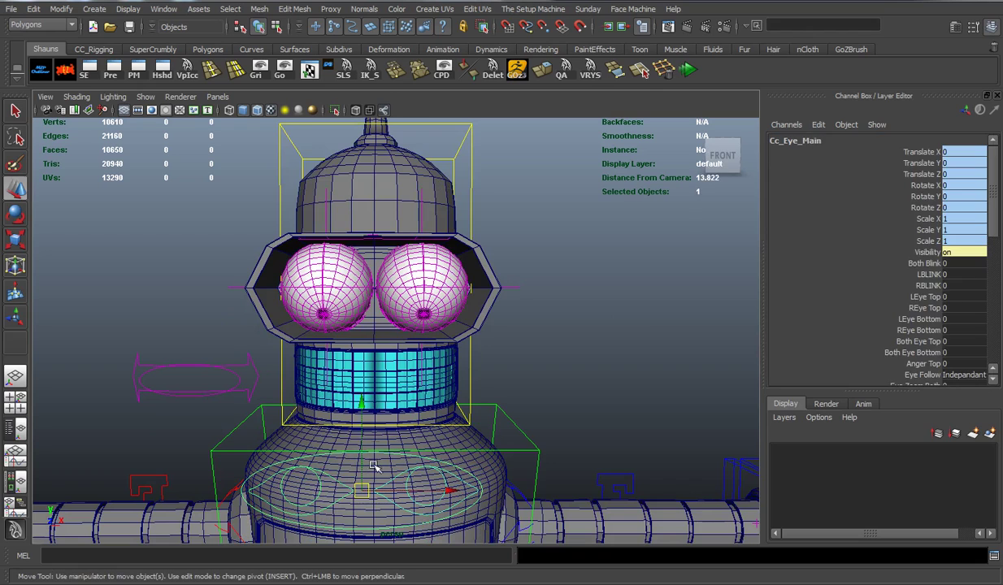
{"action": "left_click_drag", "start_coordinate": [362, 399], "coordinate": [363, 200]}
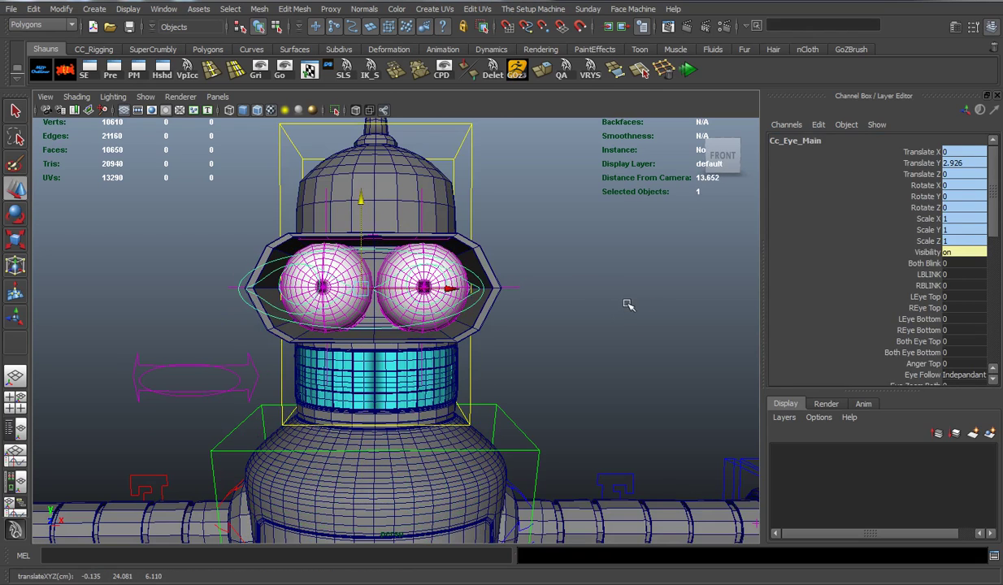
- Switch the main eye control's Eye Follow back to Model and deselect the control
{"action": "scroll", "coordinate": [976, 343], "scroll_direction": "down", "scroll_amount": 3}
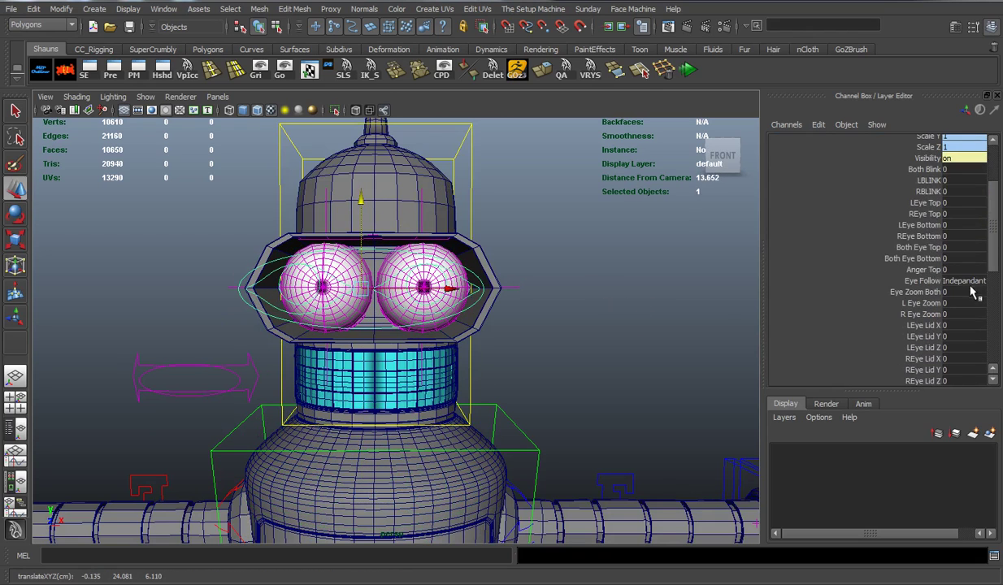
{"action": "left_click", "coordinate": [971, 282]}
{"action": "left_click", "coordinate": [959, 305]}
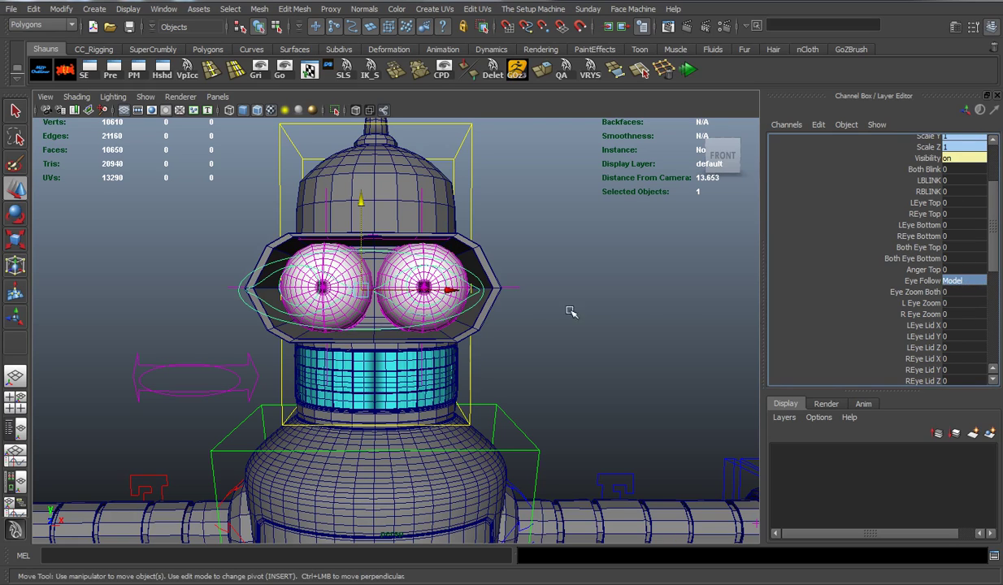
{"action": "left_click", "coordinate": [524, 323]}
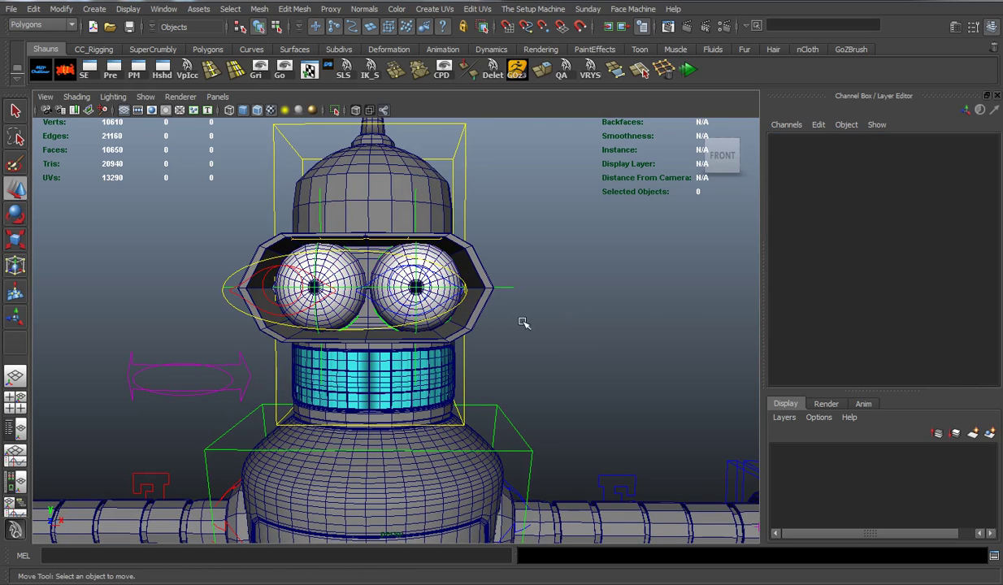
- Try setting L Eye Zoom and R Eye Zoom to 5, view the eyes from an angle, and undo the change
{"action": "left_click", "coordinate": [463, 315]}
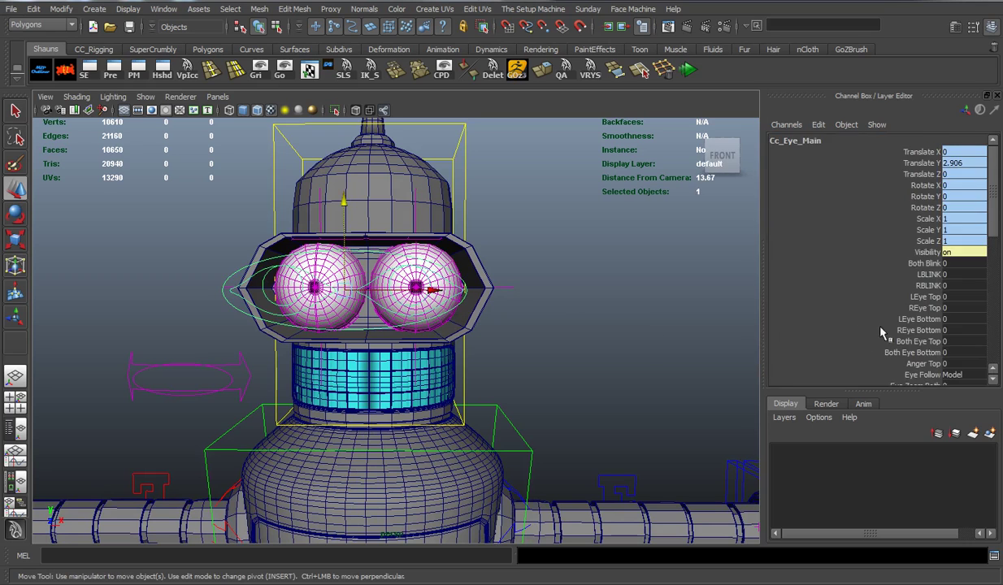
{"action": "scroll", "coordinate": [845, 331], "scroll_direction": "down", "scroll_amount": 5}
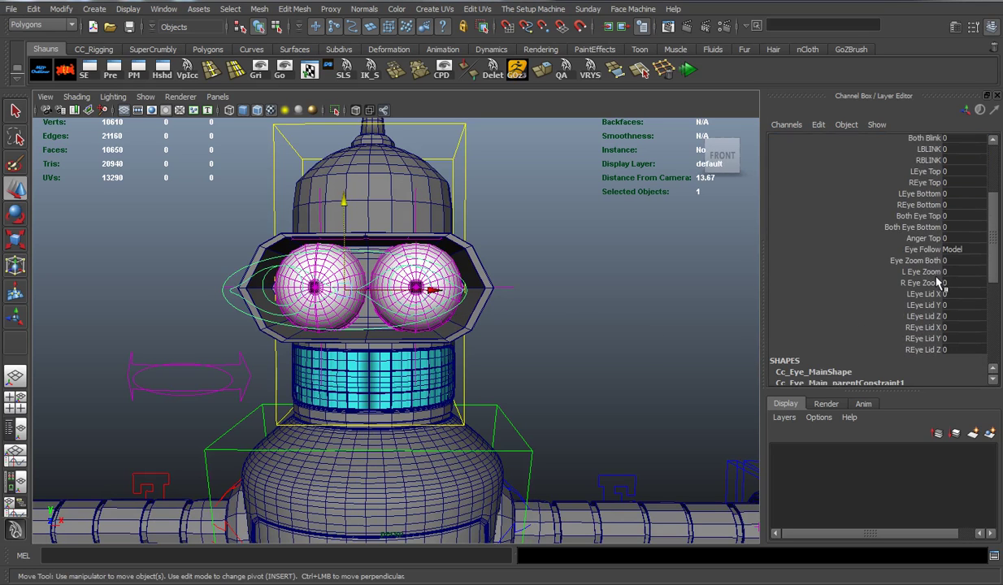
{"action": "left_click_drag", "start_coordinate": [937, 282], "coordinate": [927, 271]}
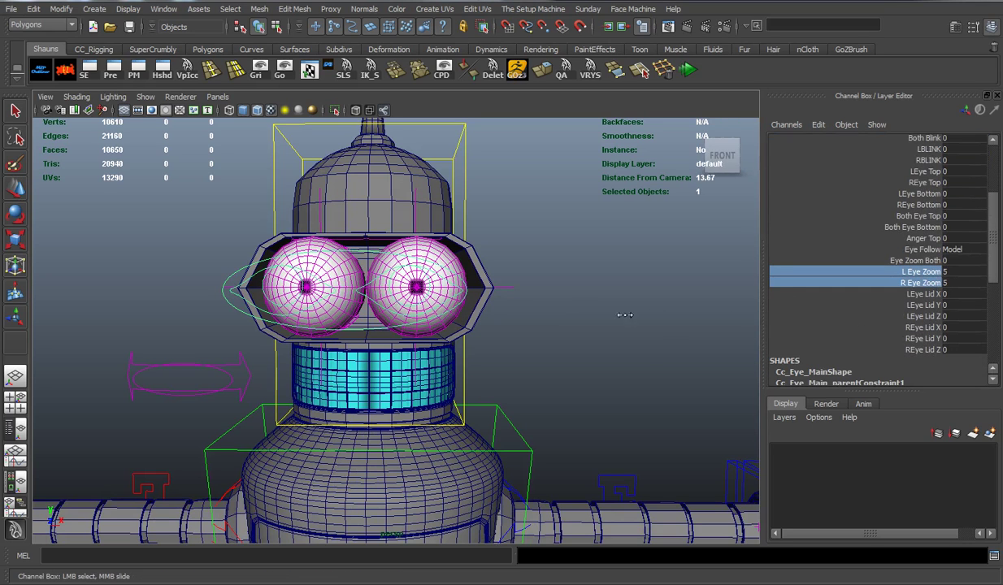
{"action": "mouse_move", "coordinate": [609, 307]}
{"action": "left_mouse_down", "text": "alt"}
{"action": "mouse_move", "coordinate": [491, 320]}
{"action": "mouse_move", "coordinate": [486, 311]}
{"action": "mouse_move", "coordinate": [595, 313]}
{"action": "left_mouse_up", "text": "alt"}
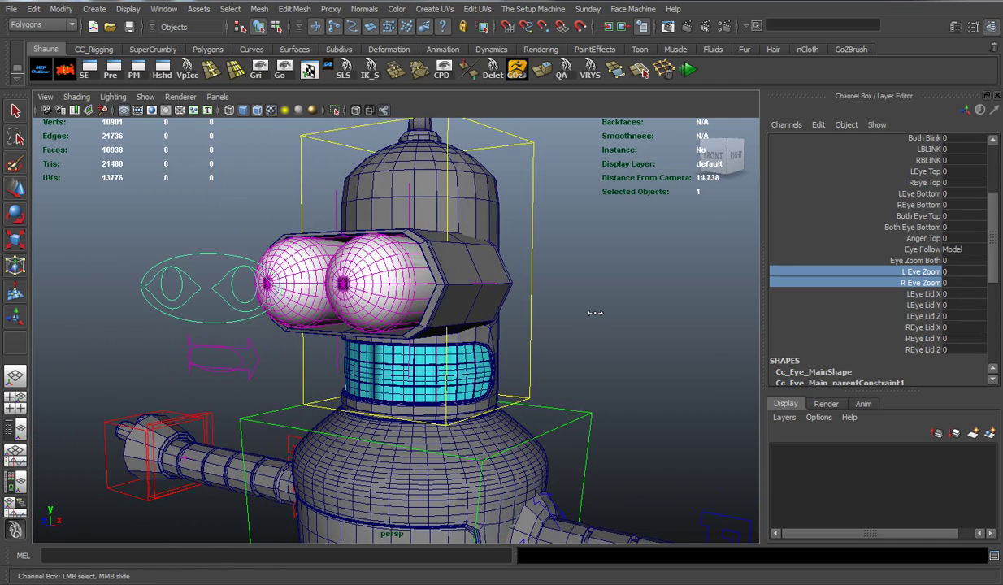
{"action": "key", "text": "ctrl+z"}
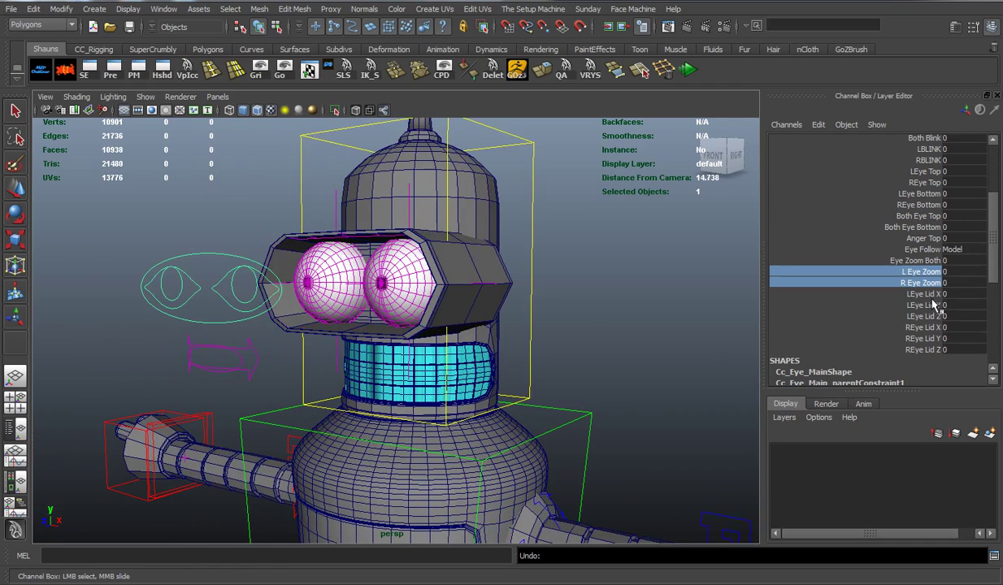
- Try out LEye Lid X and LEye Lid Y together with the eyelids open, and undo the change
{"action": "left_click_drag", "start_coordinate": [935, 295], "coordinate": [929, 304]}
{"action": "middle_click_drag", "start_coordinate": [751, 320], "coordinate": [722, 361]}
{"action": "key", "text": "ctrl+z"}
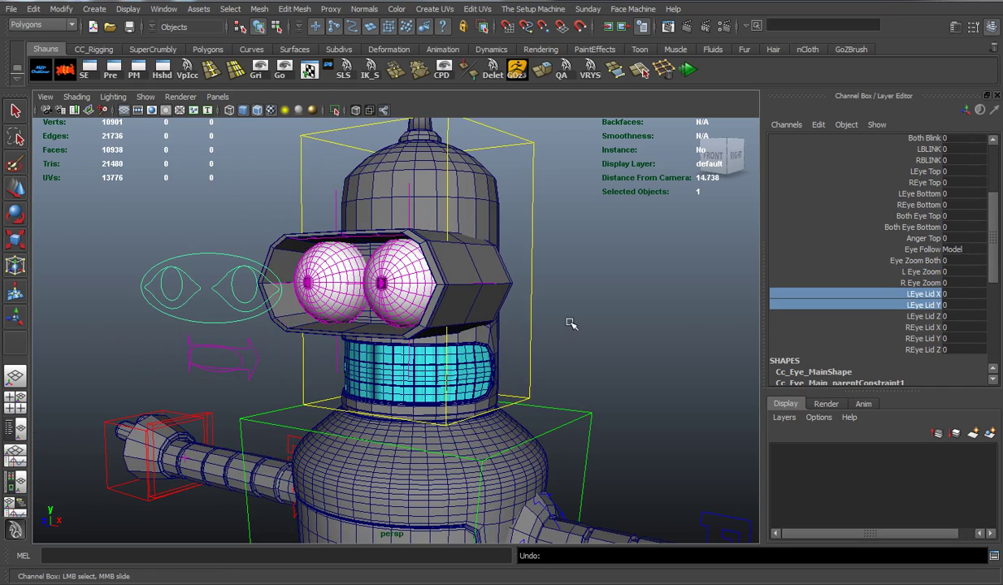
- Partly close both eyes in a close front view by setting Both Blink to 3
{"action": "left_click_drag", "start_coordinate": [569, 319], "coordinate": [621, 326], "text": "alt"}
{"action": "scroll", "coordinate": [620, 325], "scroll_direction": "up", "scroll_amount": 3}
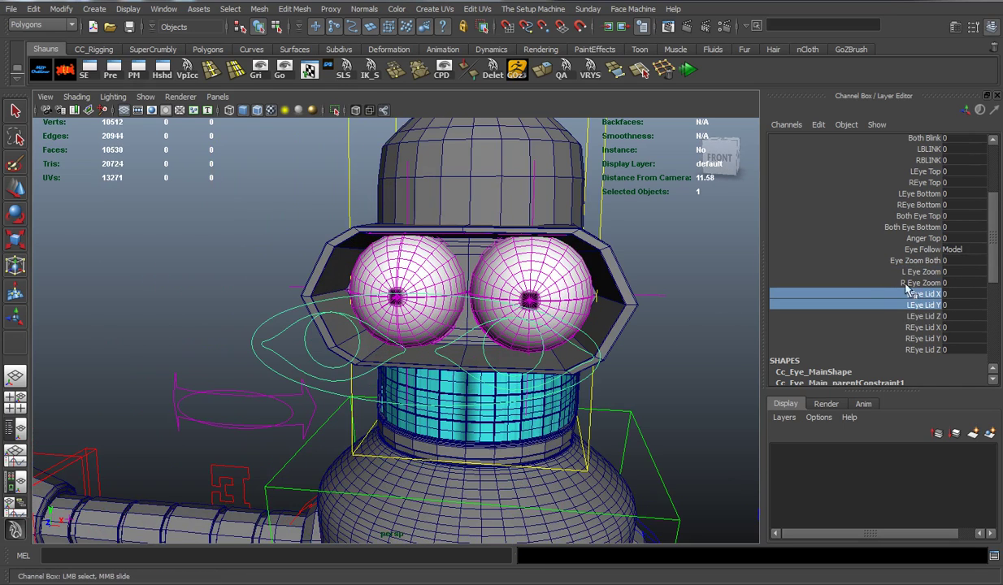
{"action": "scroll", "coordinate": [919, 268], "scroll_direction": "up", "scroll_amount": 1}
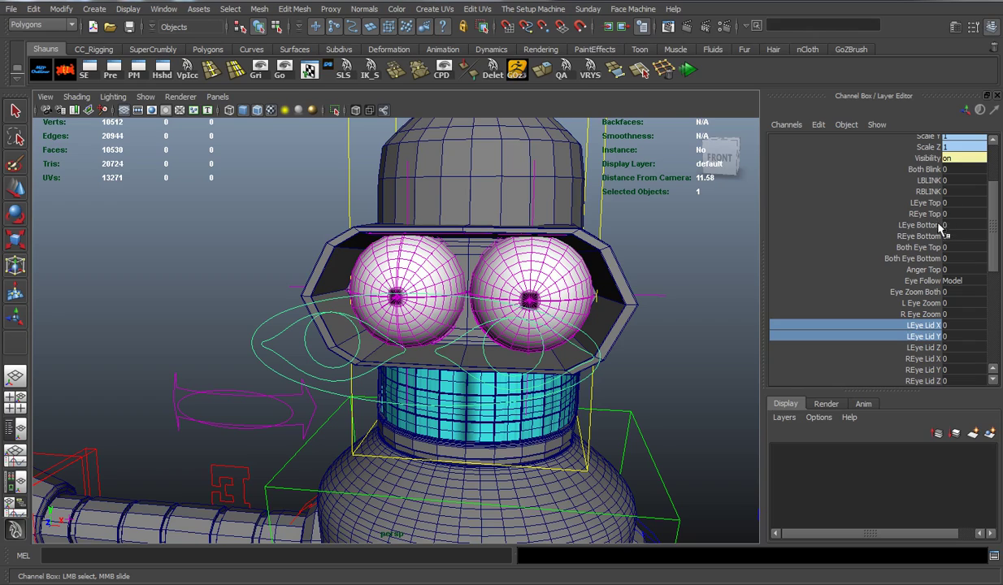
{"action": "left_click", "coordinate": [925, 169]}
{"action": "middle_click_drag", "start_coordinate": [654, 248], "coordinate": [701, 258]}
- Try rotating the partly closed left eyelids with LEye Lid X and LEye Lid Y, and undo the change
{"action": "scroll", "coordinate": [875, 294], "scroll_direction": "down", "scroll_amount": 3}
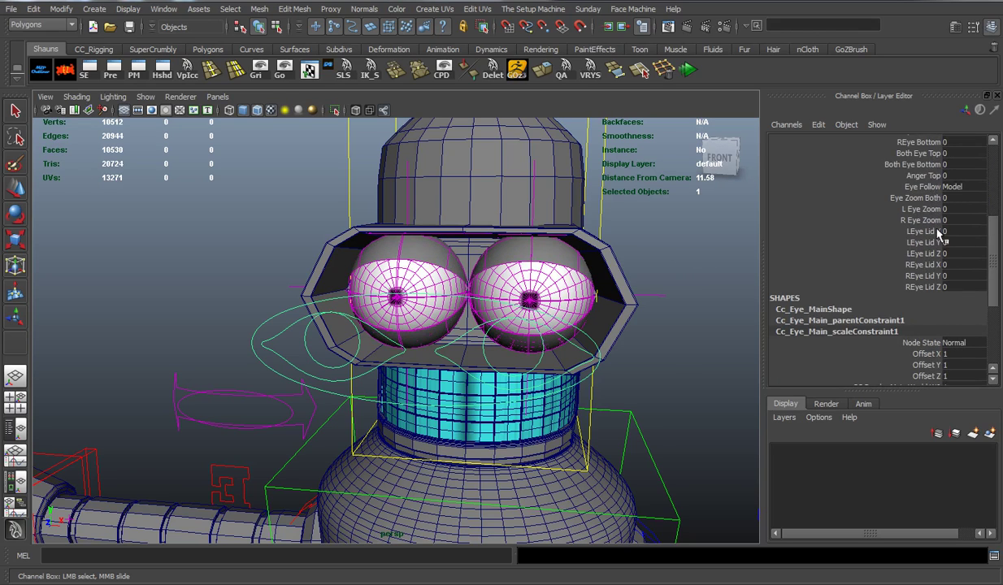
{"action": "left_click_drag", "start_coordinate": [926, 231], "coordinate": [927, 242]}
{"action": "middle_click_drag", "start_coordinate": [667, 267], "coordinate": [877, 311]}
{"action": "key", "text": "ctrl+z"}
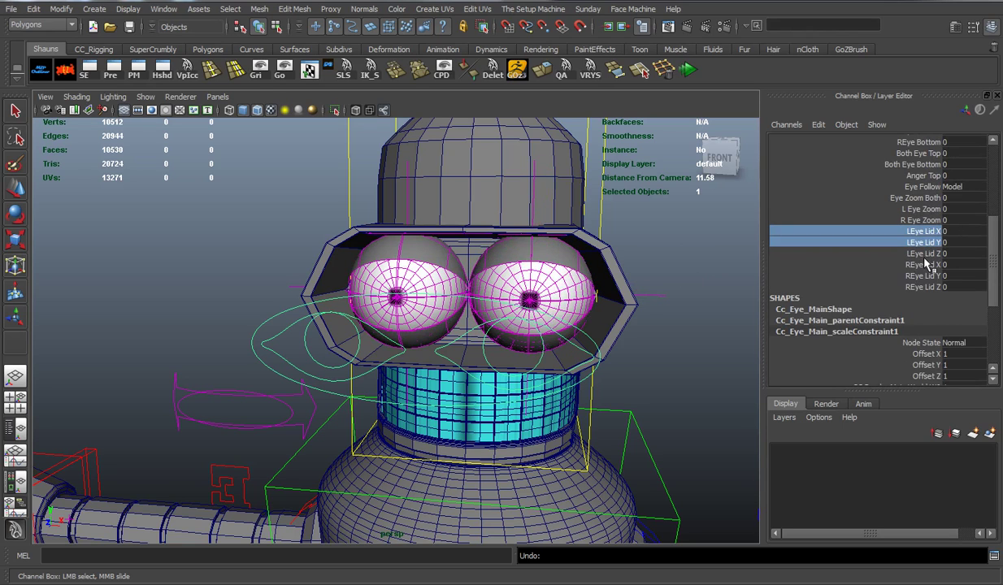
- Try LEye Lid Z with REye Lid X, undo, set REye Lid Y and REye Lid Z to 20, and undo again
{"action": "left_click_drag", "start_coordinate": [890, 253], "coordinate": [890, 265]}
{"action": "middle_click_drag", "start_coordinate": [890, 259], "coordinate": [461, 265]}
{"action": "key", "text": "ctrl+z"}
{"action": "left_click_drag", "start_coordinate": [925, 276], "coordinate": [902, 286]}
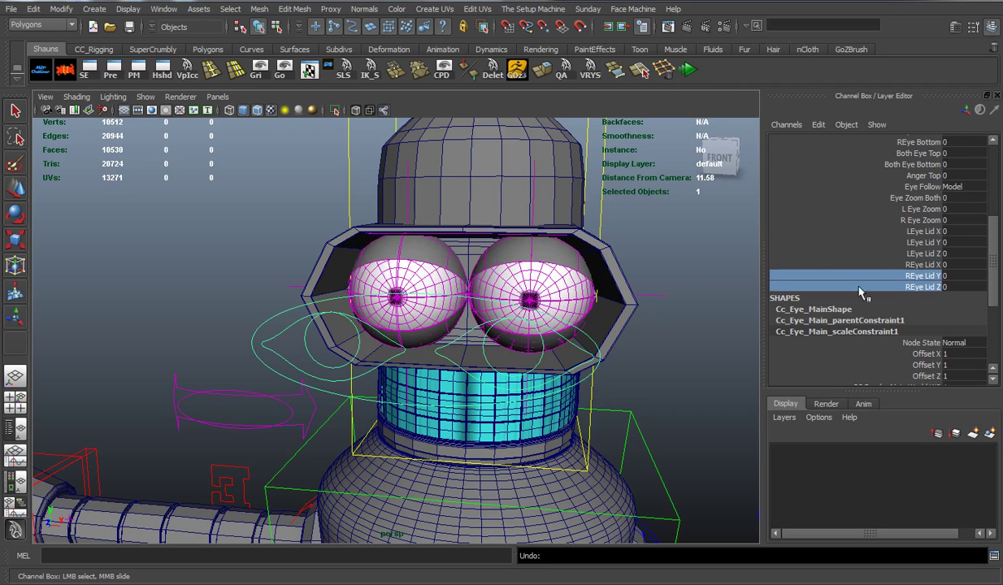
{"action": "middle_click_drag", "start_coordinate": [862, 293], "coordinate": [901, 321]}
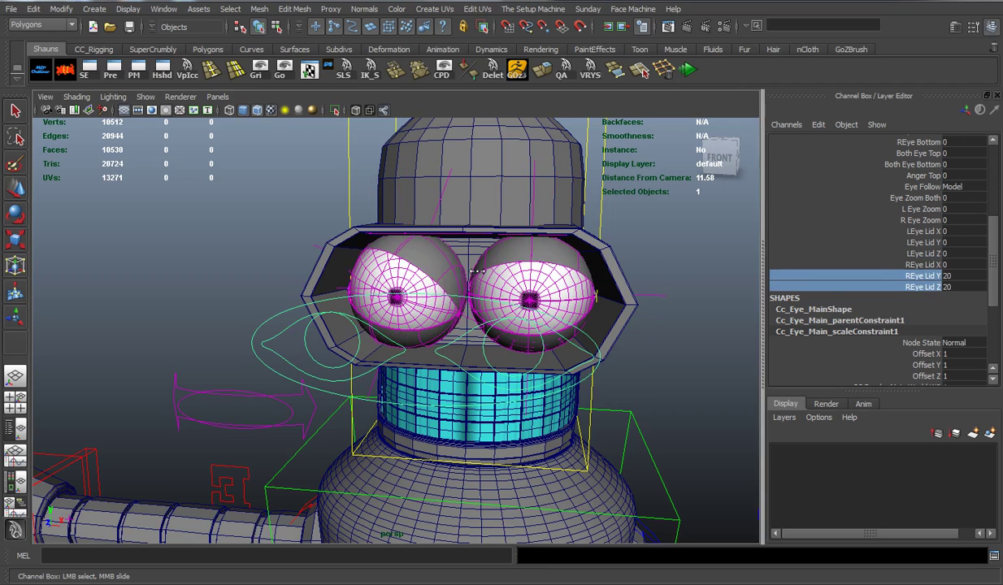
{"action": "key", "text": "ctrl+z"}
- Reset Both Blink to 0 and deselect the main eye control
{"action": "scroll", "coordinate": [935, 244], "scroll_direction": "up", "scroll_amount": 5}
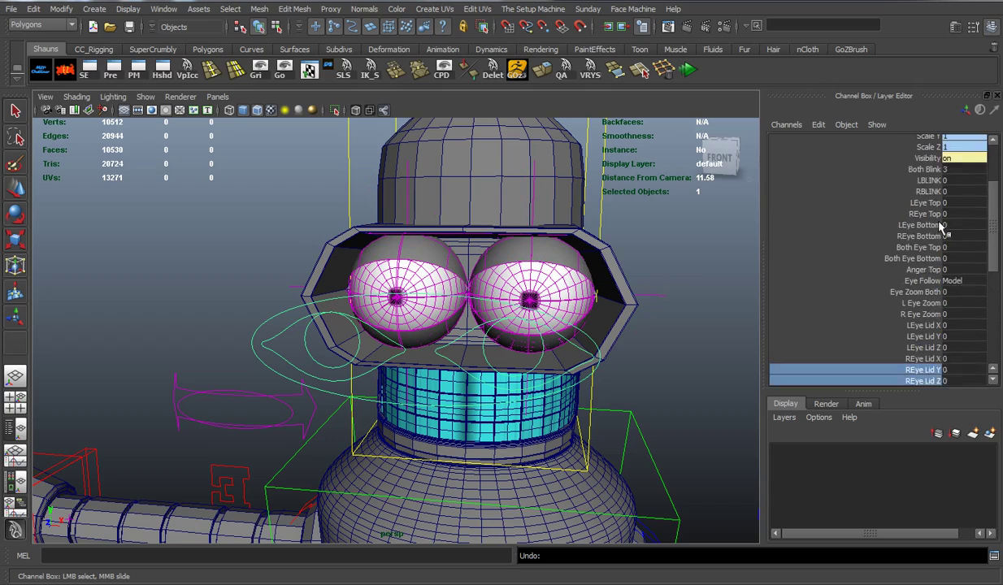
{"action": "left_click", "coordinate": [927, 200]}
{"action": "middle_click_drag", "start_coordinate": [756, 245], "coordinate": [695, 237]}
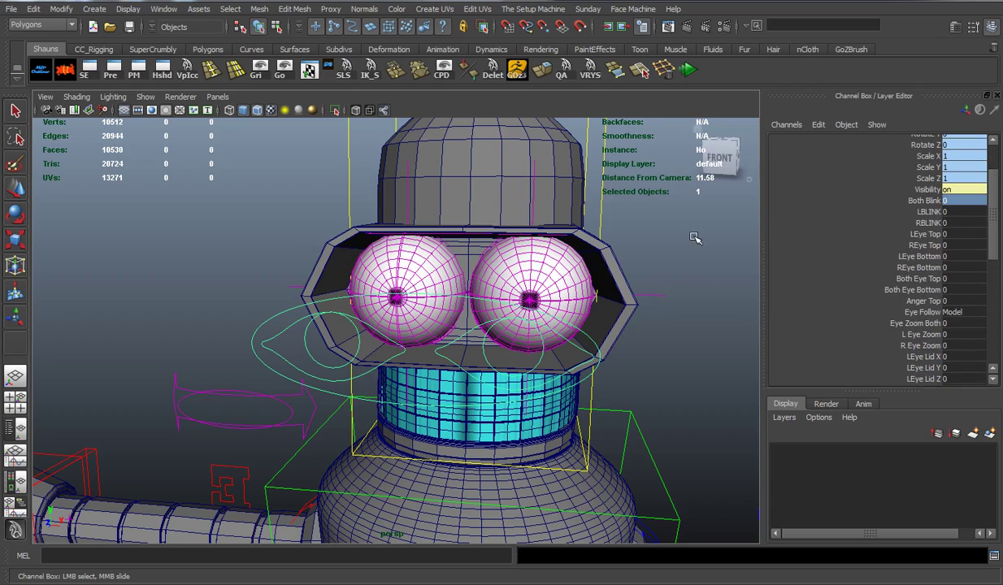
{"action": "key", "text": "w"}
{"action": "left_click", "coordinate": [638, 235]}
- Select the head control, examine the head and arms in front view, and deselect it
{"action": "scroll", "coordinate": [626, 240], "scroll_direction": "down", "scroll_amount": 4}
{"action": "left_click_drag", "start_coordinate": [610, 260], "coordinate": [589, 287], "text": "alt"}
{"action": "left_click", "coordinate": [506, 197]}
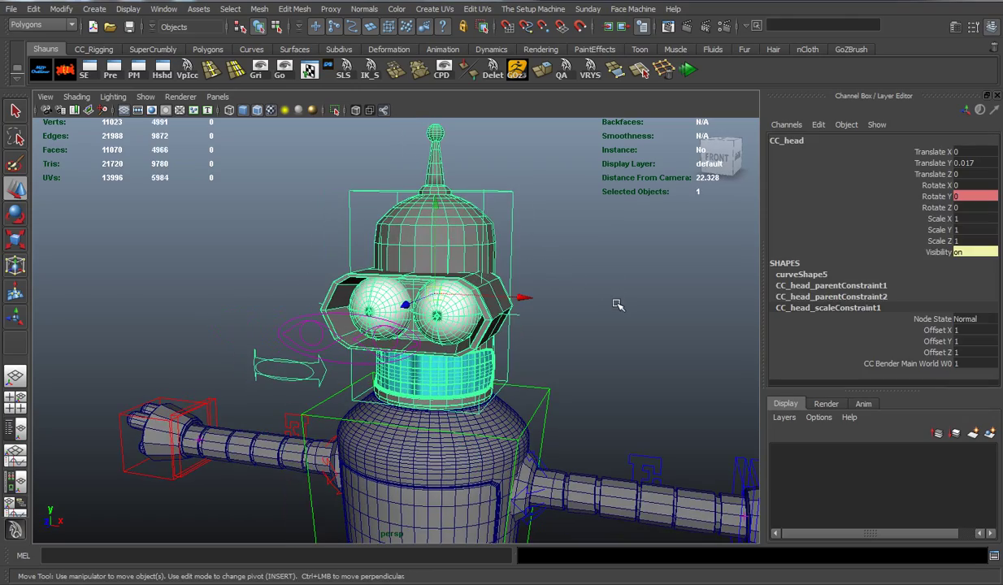
{"action": "scroll", "coordinate": [612, 331], "scroll_direction": "down", "scroll_amount": 3}
{"action": "middle_click_drag", "start_coordinate": [612, 331], "coordinate": [602, 257], "text": "alt"}
{"action": "left_click_drag", "start_coordinate": [587, 272], "coordinate": [624, 271], "text": "alt"}
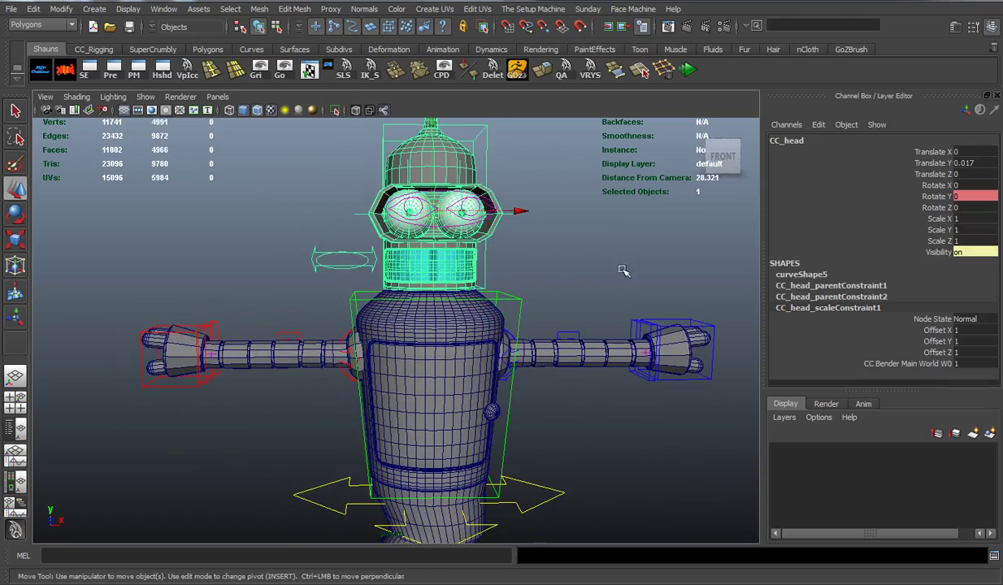
{"action": "left_click", "coordinate": [622, 274]}
- Examine the complete rig from the side and front, from the head down to the tail
{"action": "middle_click_drag", "start_coordinate": [519, 369], "coordinate": [513, 293], "text": "alt"}
{"action": "left_click_drag", "start_coordinate": [513, 294], "coordinate": [330, 291], "text": "alt"}
{"action": "scroll", "coordinate": [329, 291], "scroll_direction": "down", "scroll_amount": 3}
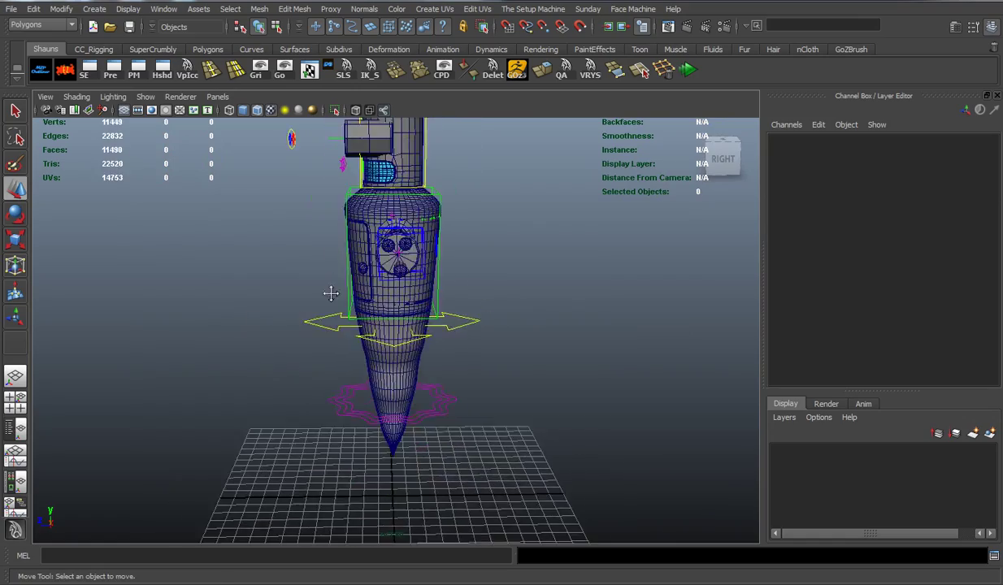
{"action": "scroll", "coordinate": [329, 291], "scroll_direction": "up", "scroll_amount": 4}
{"action": "middle_click_drag", "start_coordinate": [329, 291], "coordinate": [330, 335], "text": "alt"}
{"action": "left_click_drag", "start_coordinate": [329, 335], "coordinate": [444, 294], "text": "alt"}
{"action": "scroll", "coordinate": [392, 347], "scroll_direction": "up", "scroll_amount": 8}
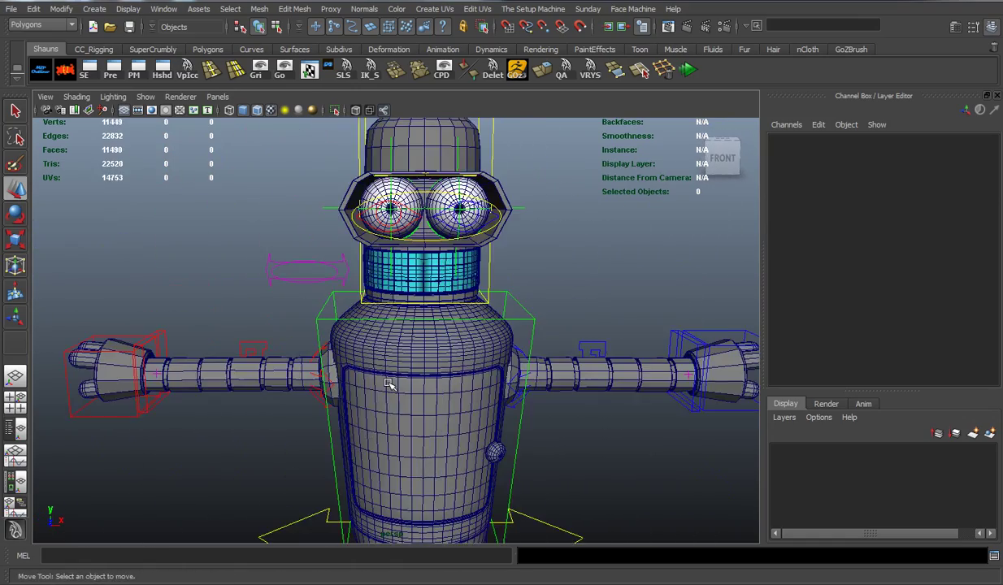
{"action": "scroll", "coordinate": [202, 392], "scroll_direction": "down", "scroll_amount": 10}
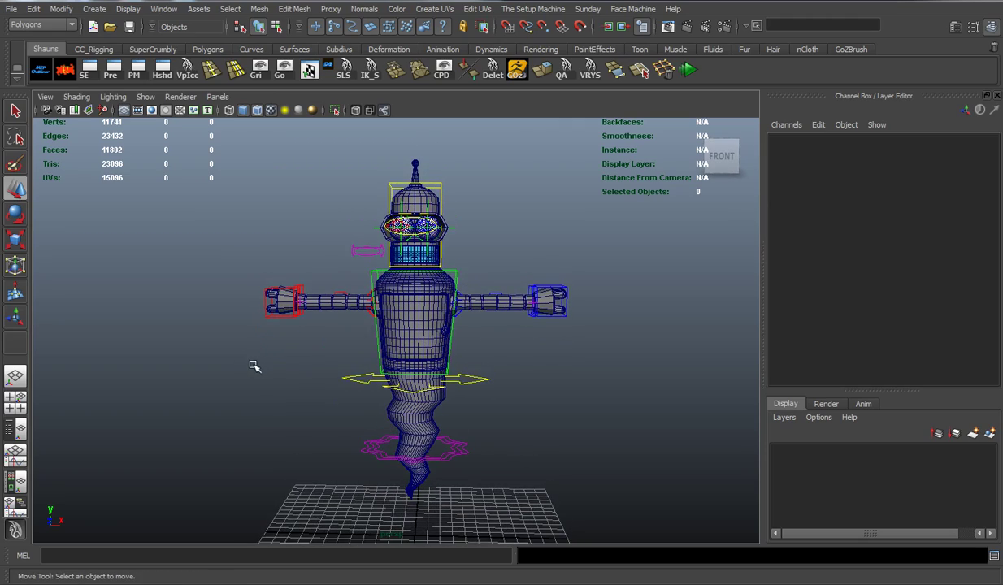
{"action": "mouse_move", "coordinate": [254, 367]}
{"action": "left_mouse_down", "text": "alt"}
{"action": "mouse_move", "coordinate": [253, 380]}
{"action": "mouse_move", "coordinate": [340, 378]}
{"action": "mouse_move", "coordinate": [246, 383]}
{"action": "left_mouse_up", "text": "alt"}
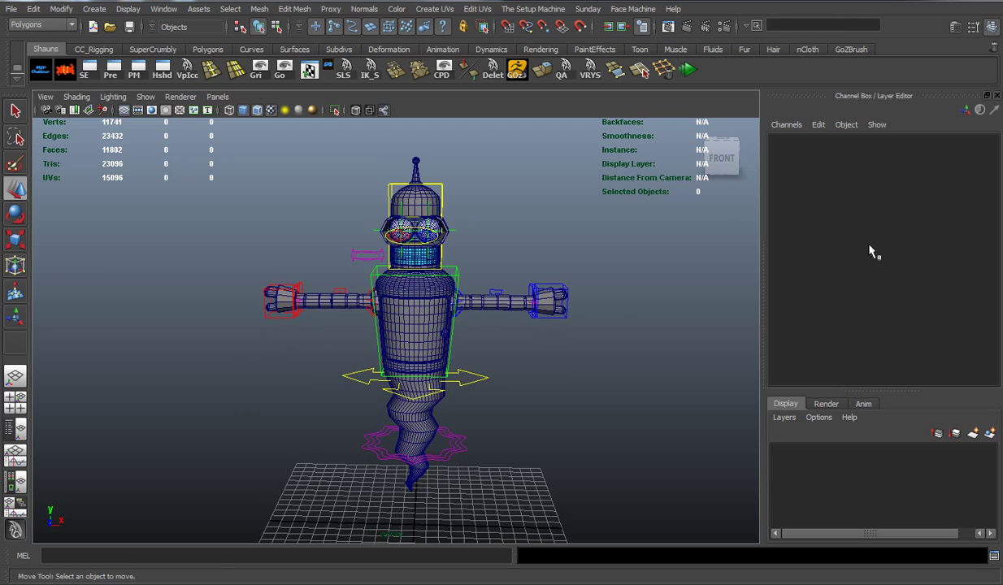